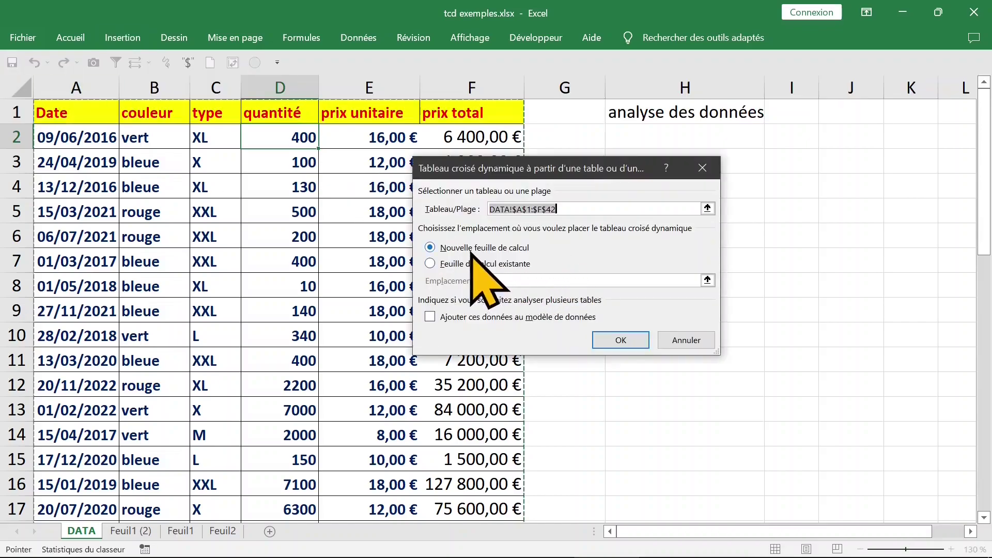
Create a pivot table from the range DATA!$A$1:$F$42 on a new worksheet
click(465, 249)
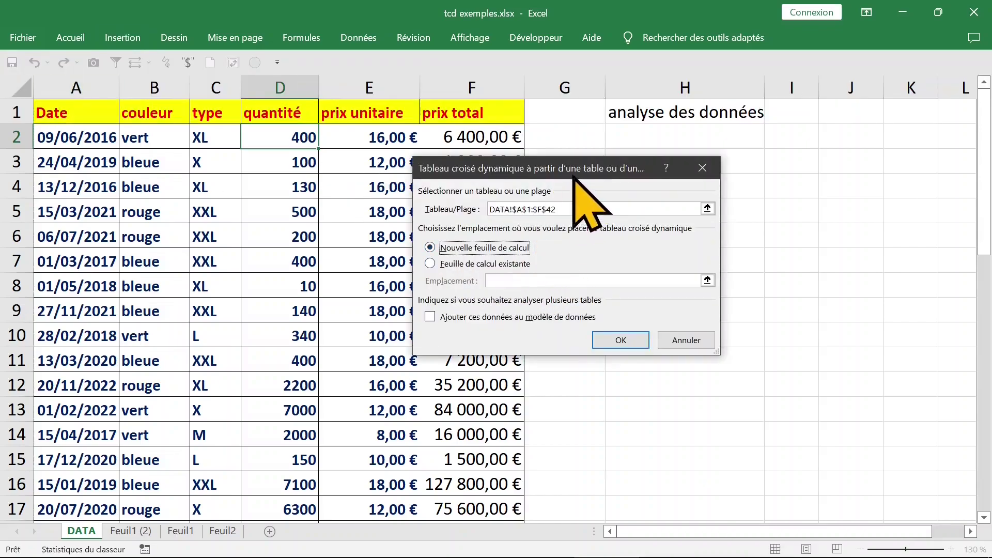
drag(575, 176, 711, 59)
click(757, 225)
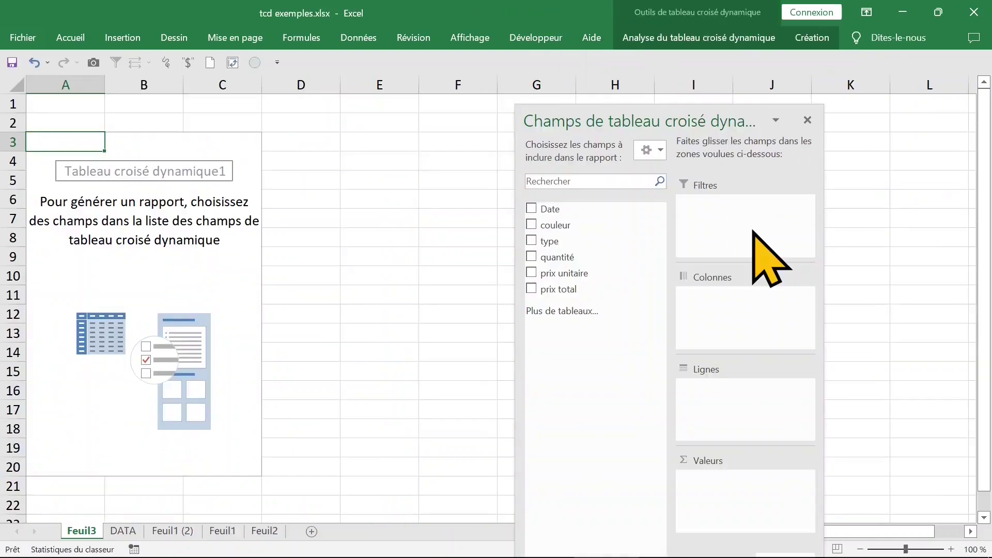
Rename the new pivot table worksheet as TCD
right_click(84, 532)
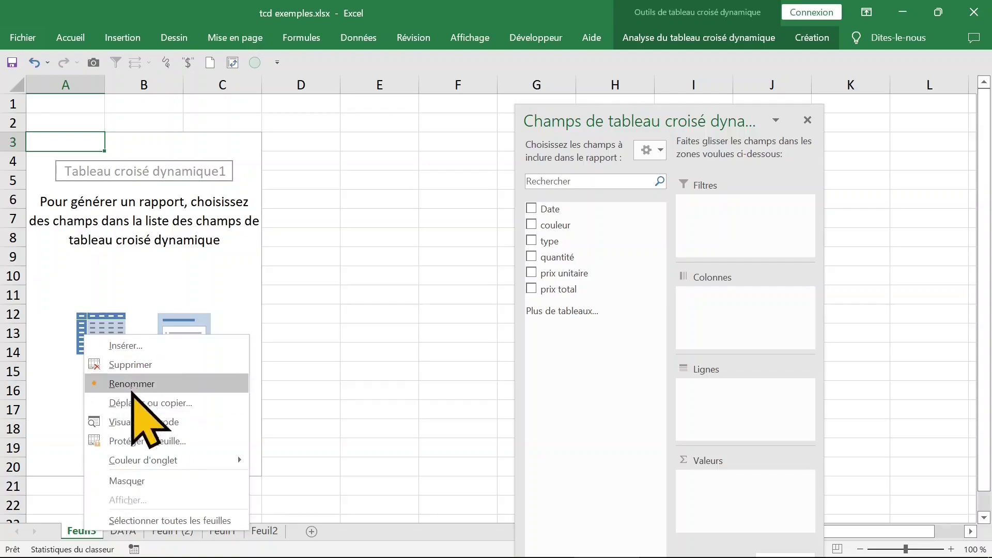
click(150, 385)
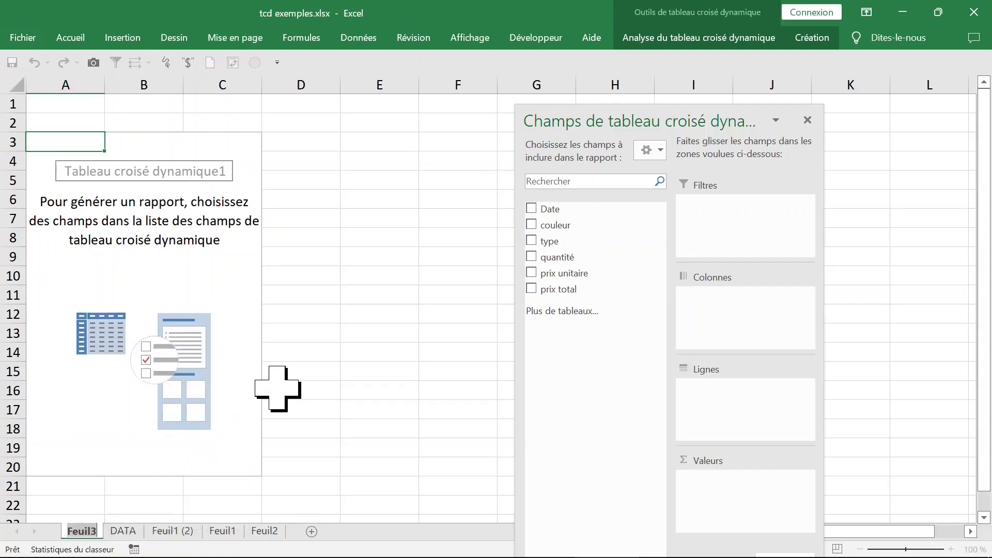
text(TCD)
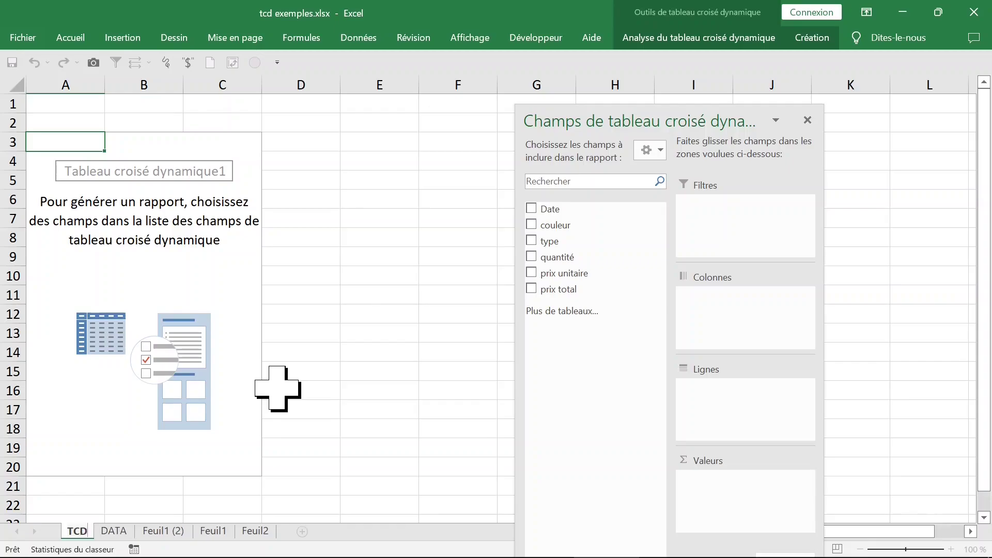
key(Return)
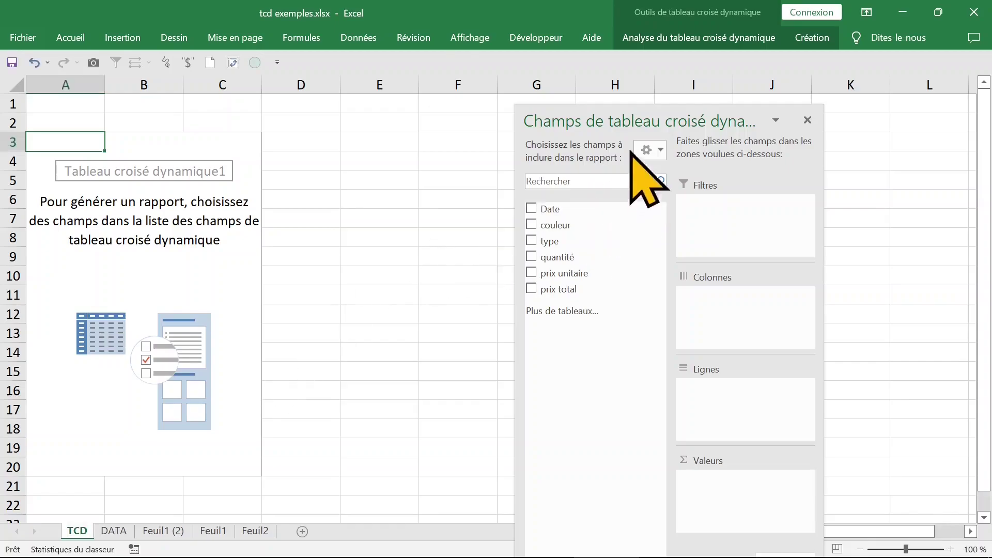
Place the couleur field in the pivot table's columns and add it to the values as a count
drag(632, 125, 679, 73)
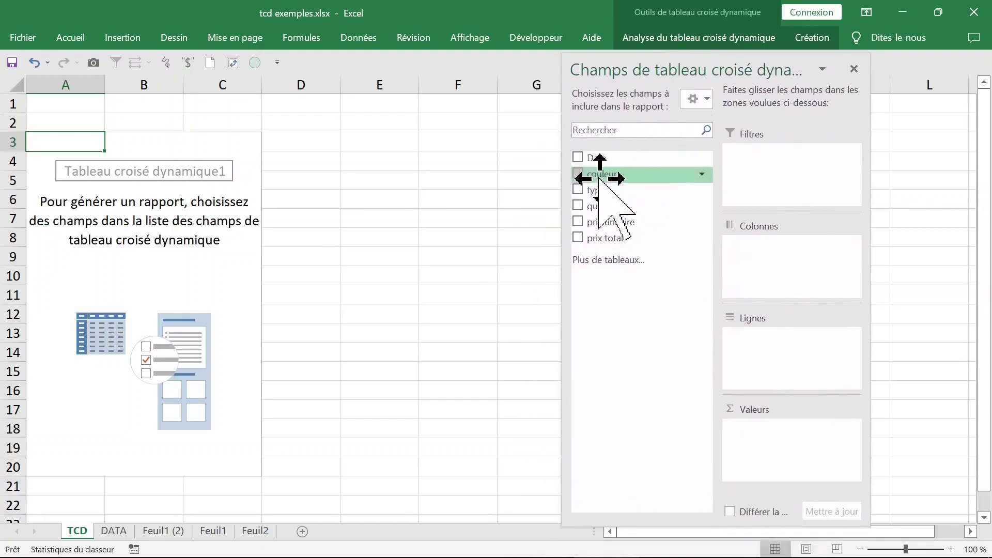
drag(600, 178, 750, 254)
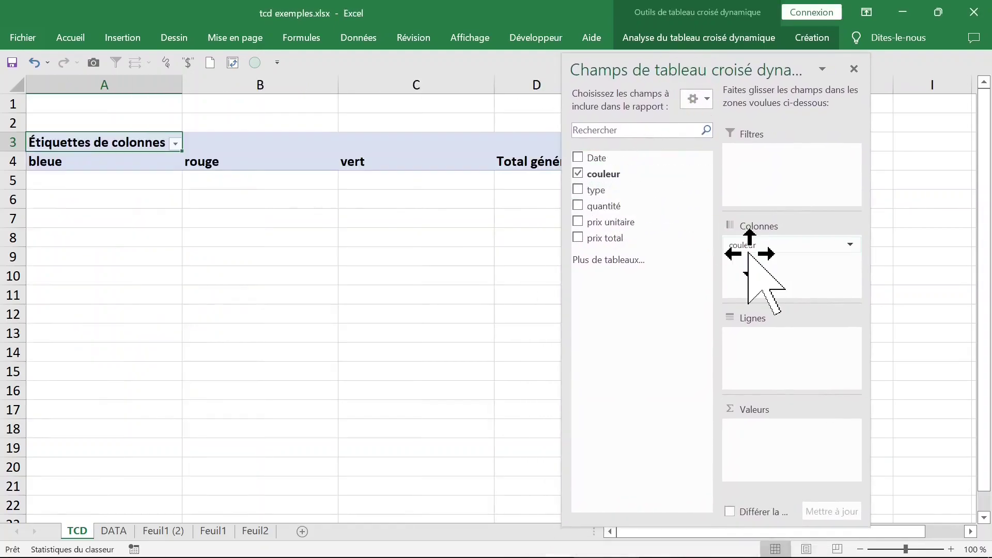
drag(615, 173, 768, 432)
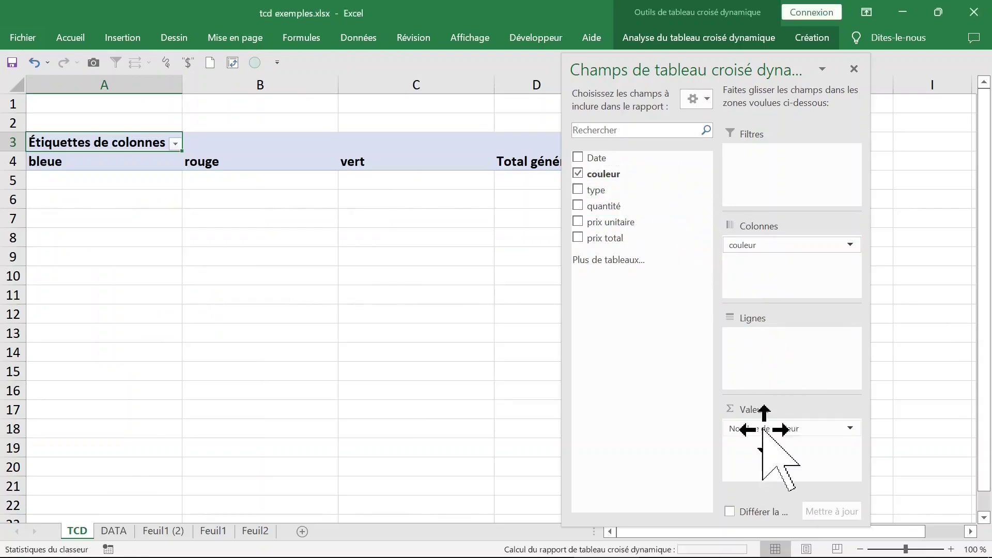
click(356, 258)
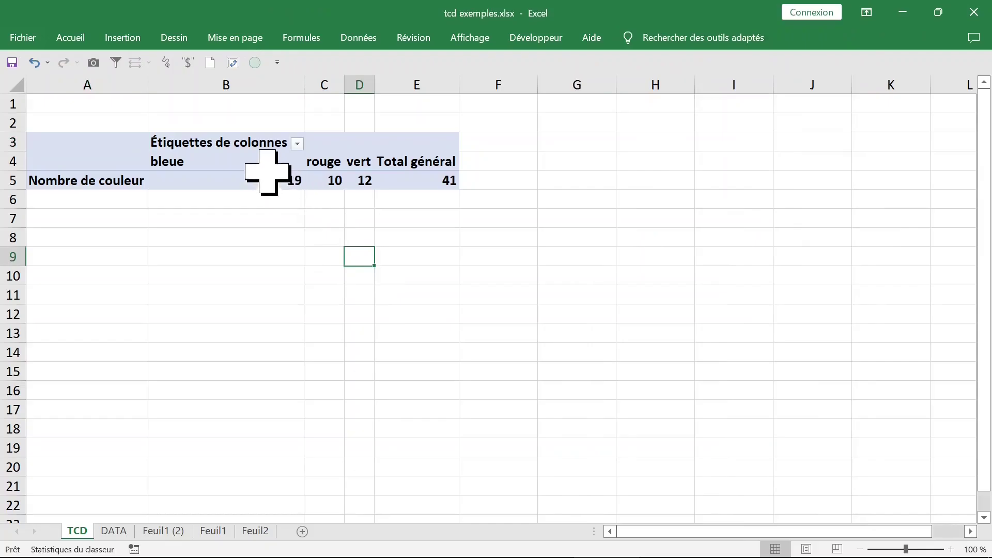
Set the pivot table's report layout to tabular form
click(245, 150)
click(239, 162)
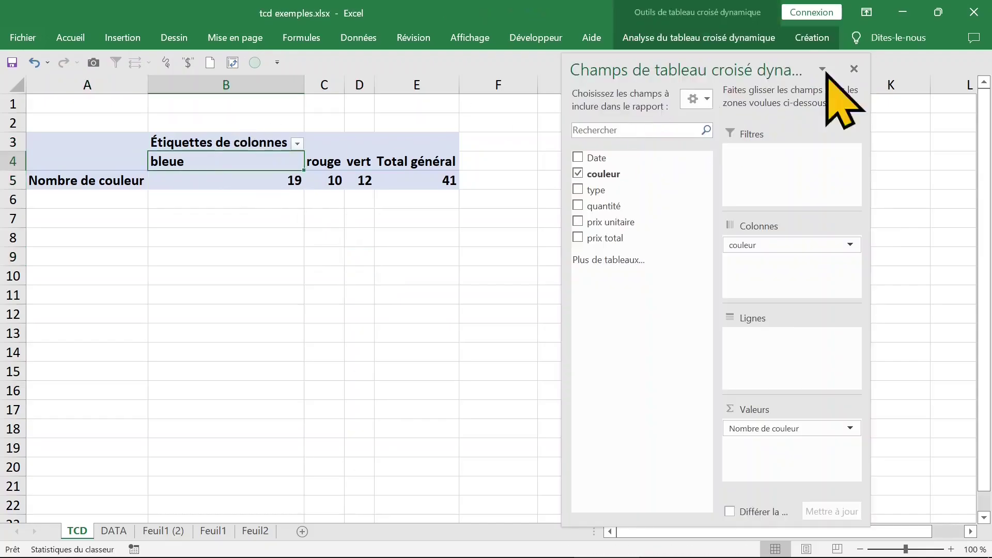
click(811, 37)
click(143, 98)
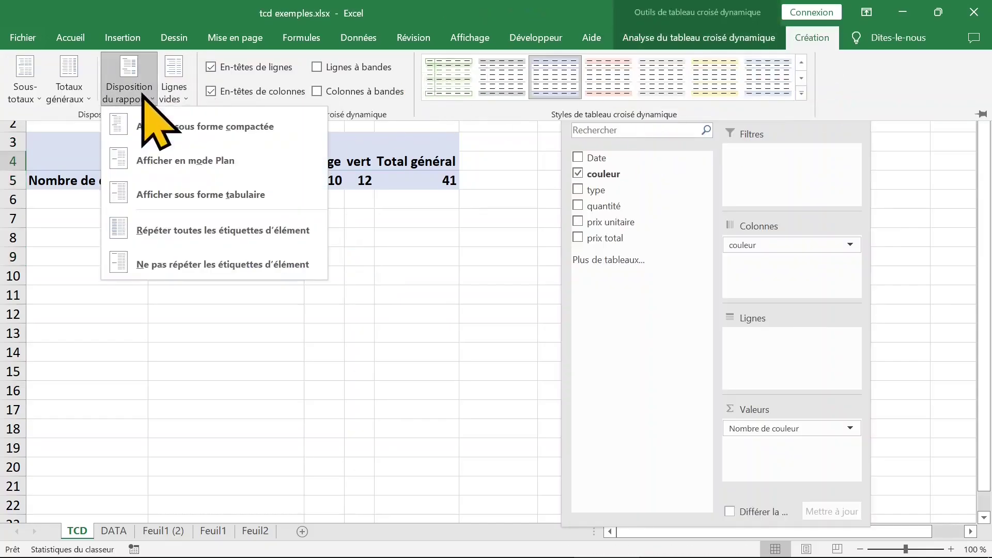
click(173, 195)
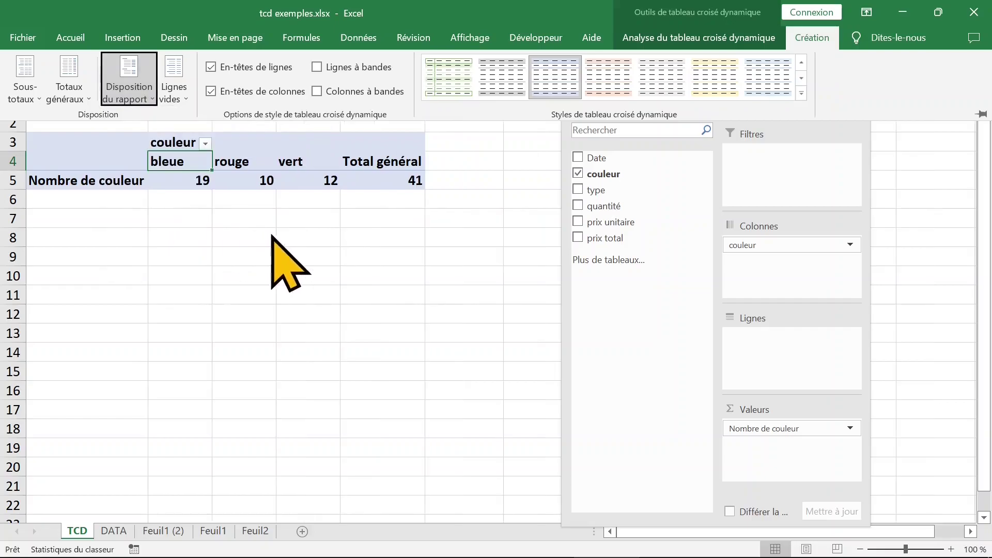
click(270, 235)
click(186, 183)
click(248, 183)
click(313, 183)
drag(113, 185, 381, 184)
click(193, 185)
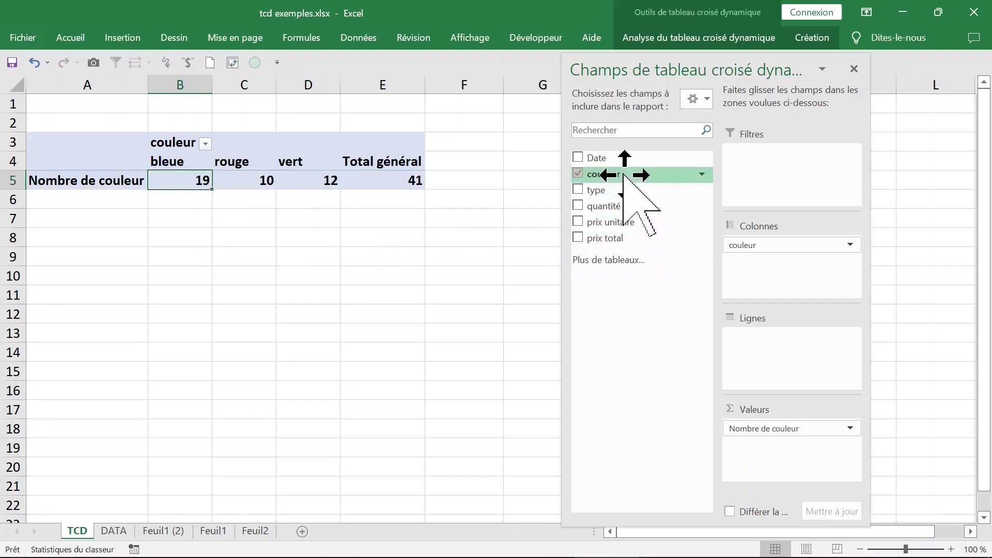
Add couleur to the values a second time and show that second field as % du total général
drag(624, 175, 652, 215)
drag(775, 447, 780, 436)
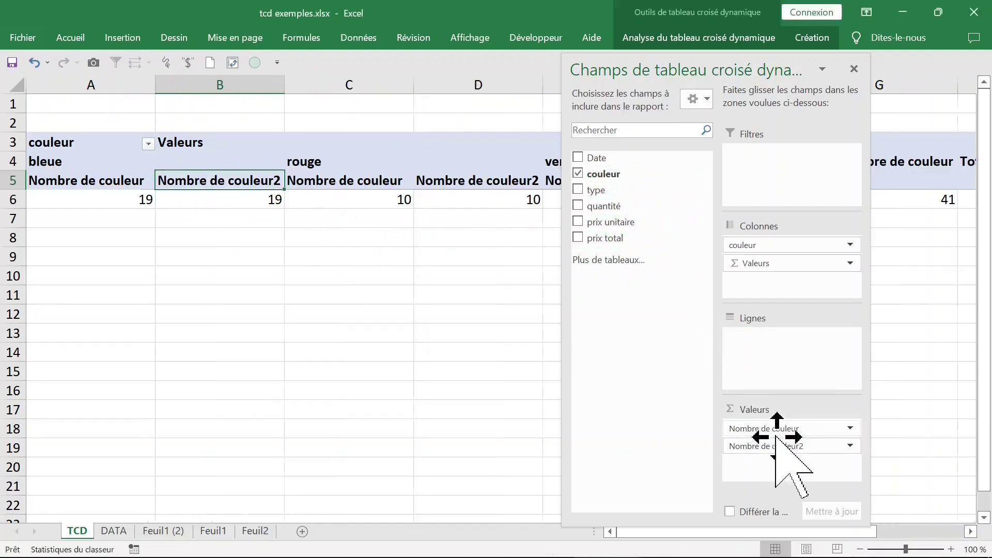
click(850, 446)
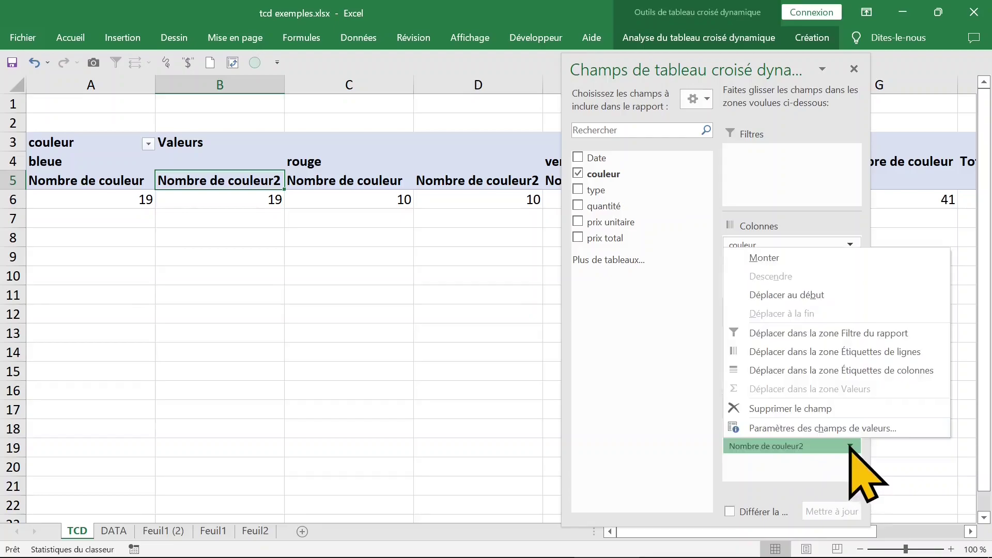
click(837, 430)
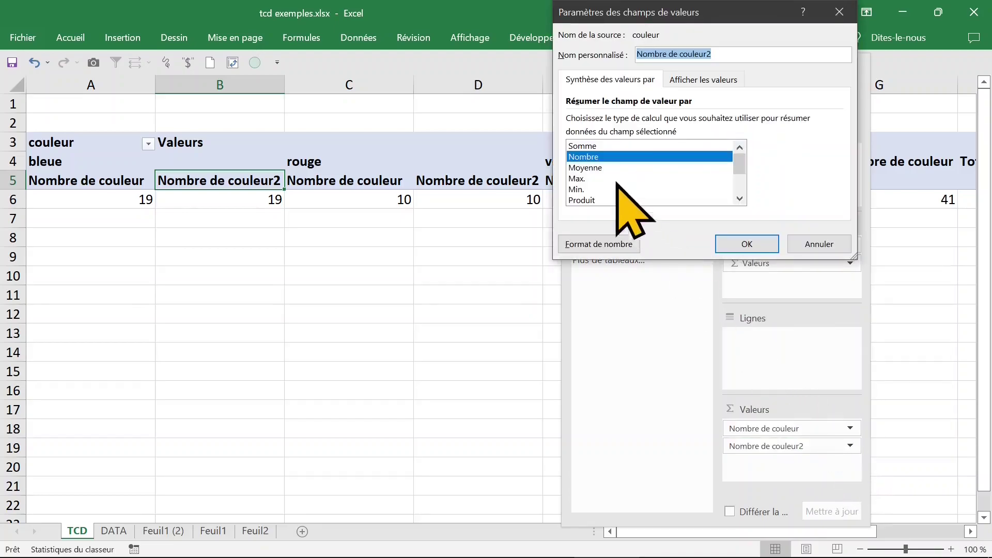
click(684, 79)
click(662, 119)
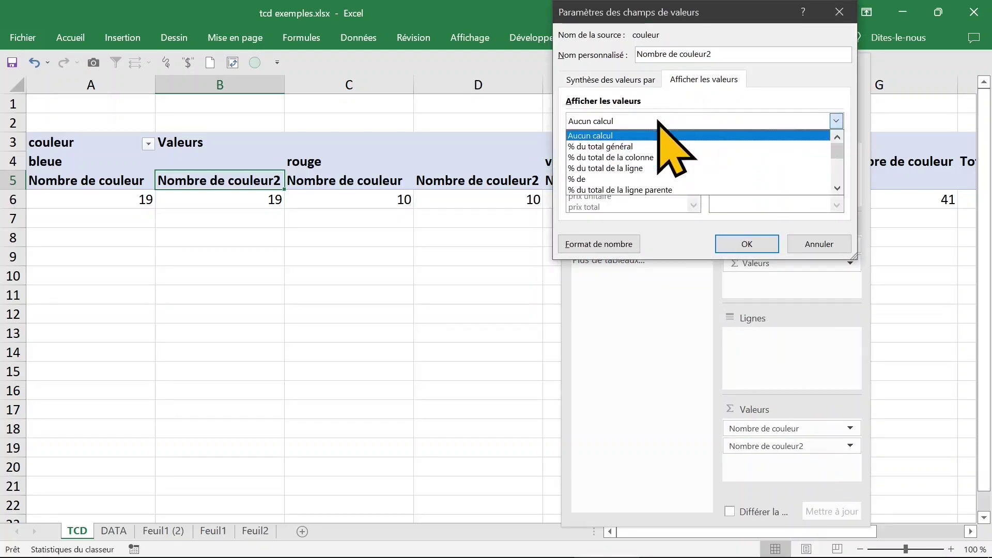
click(642, 145)
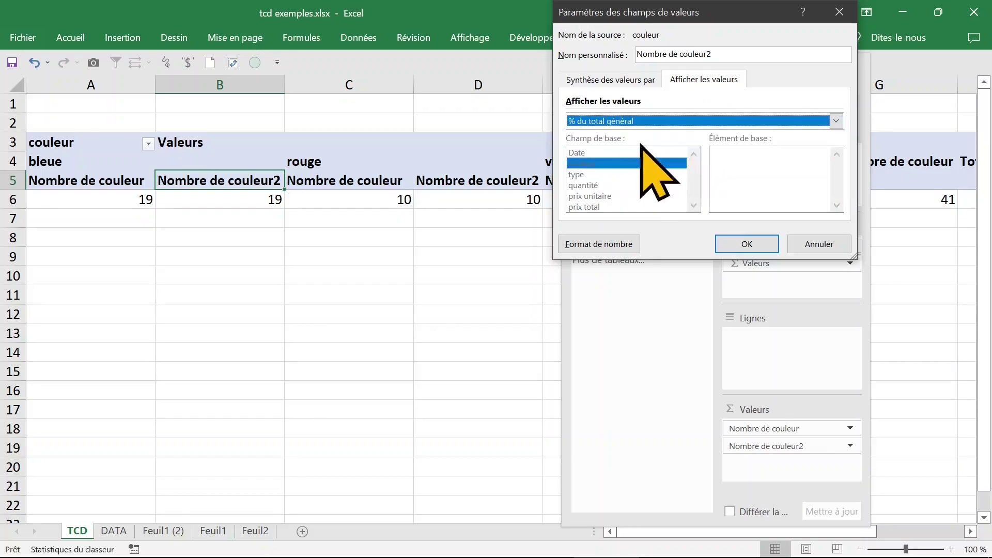
click(746, 244)
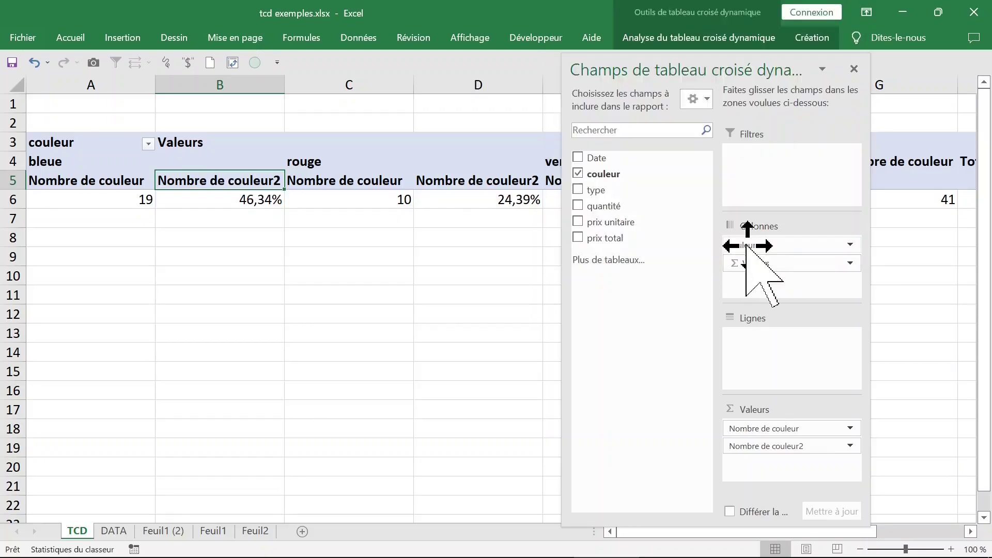
click(471, 262)
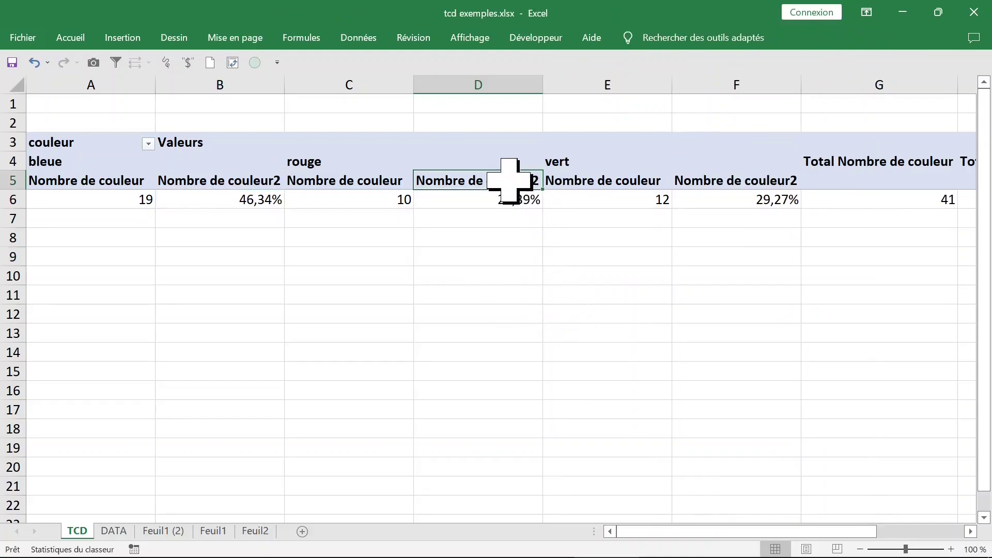
Move the couleur field from the pivot table's columns to its rows
click(509, 180)
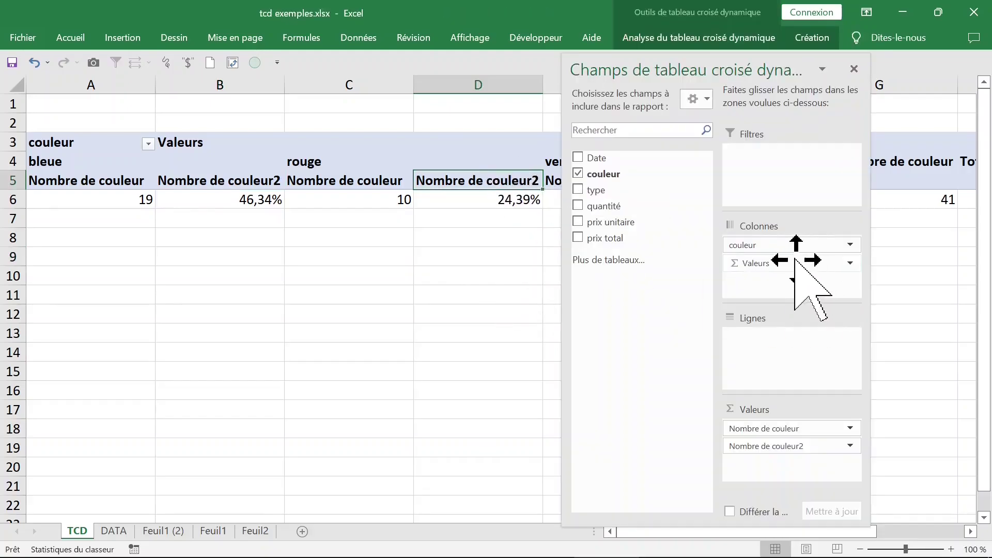
drag(775, 245, 773, 354)
click(380, 293)
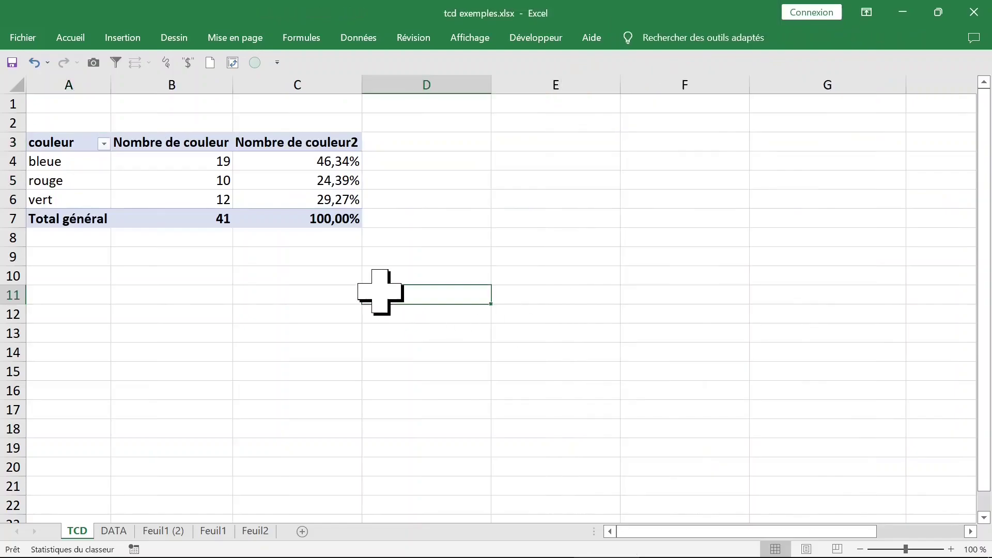
click(307, 295)
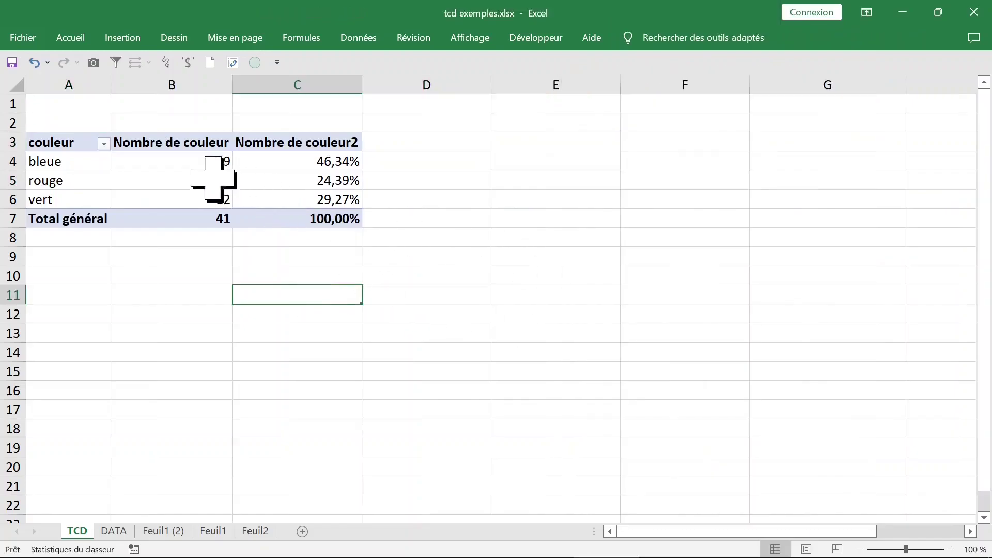
Close the pivot table field list and return to cell A1 of the sheet
click(217, 182)
scroll(448, 273, up, 3)
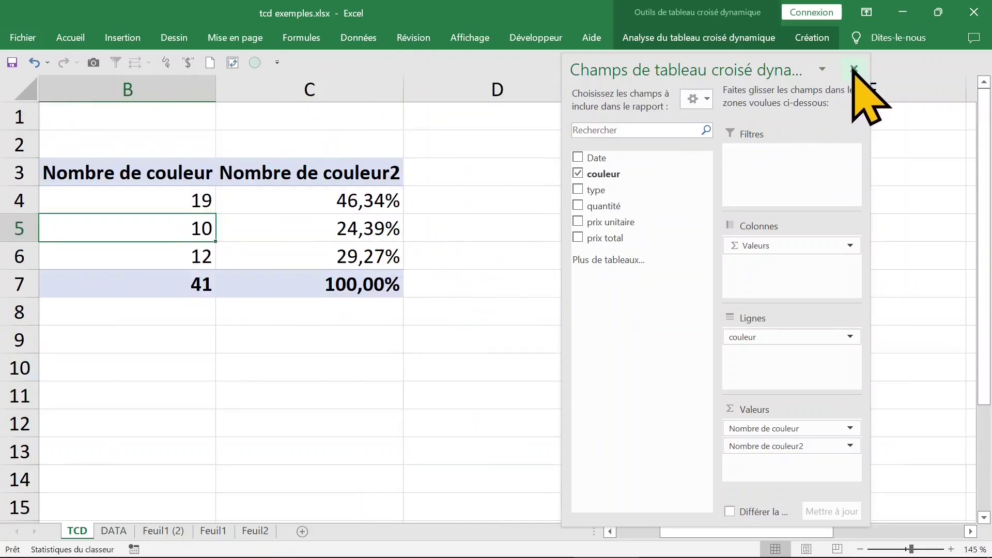
click(854, 69)
click(542, 265)
key(ctrl+Home)
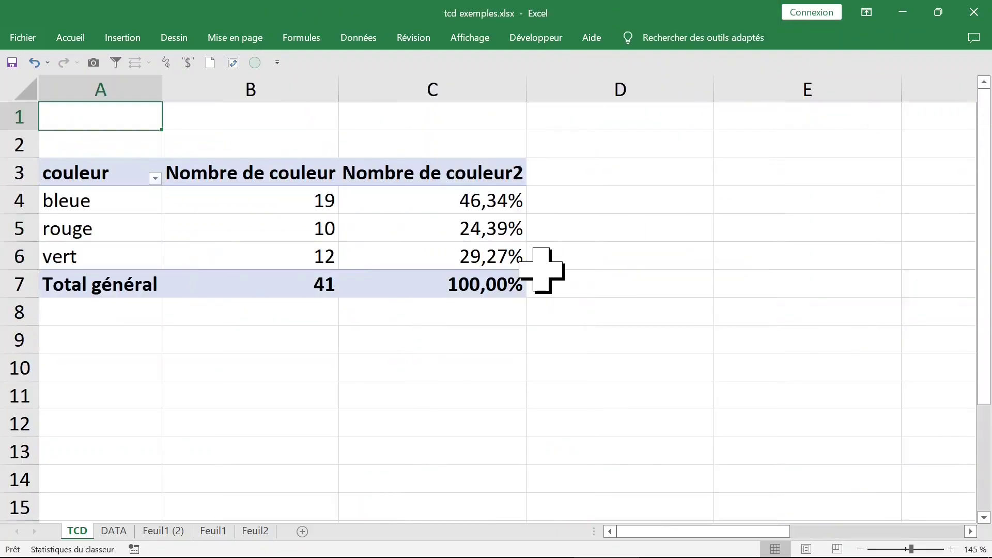
Rename the percentage column's header in C3 as % COULEUR
click(429, 177)
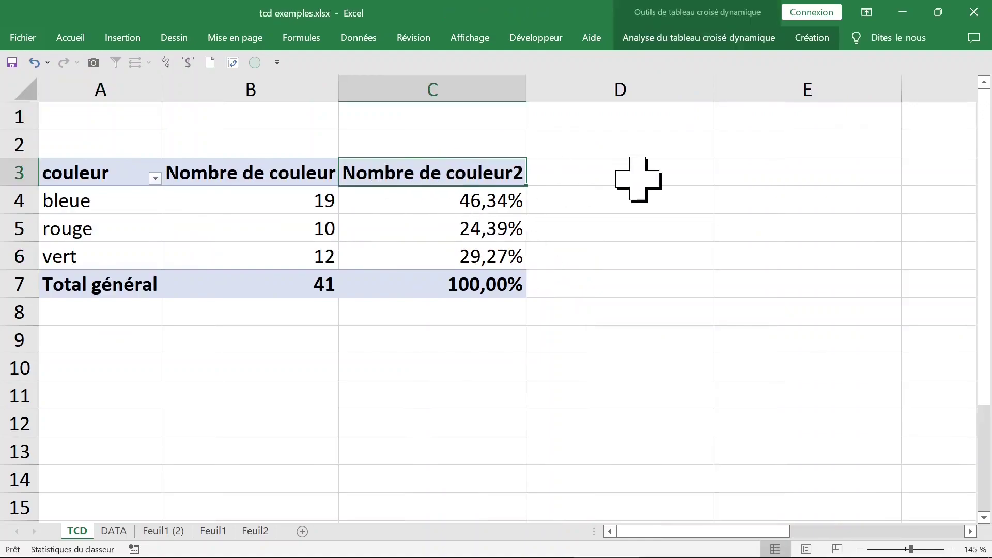
text(% COULEUR)
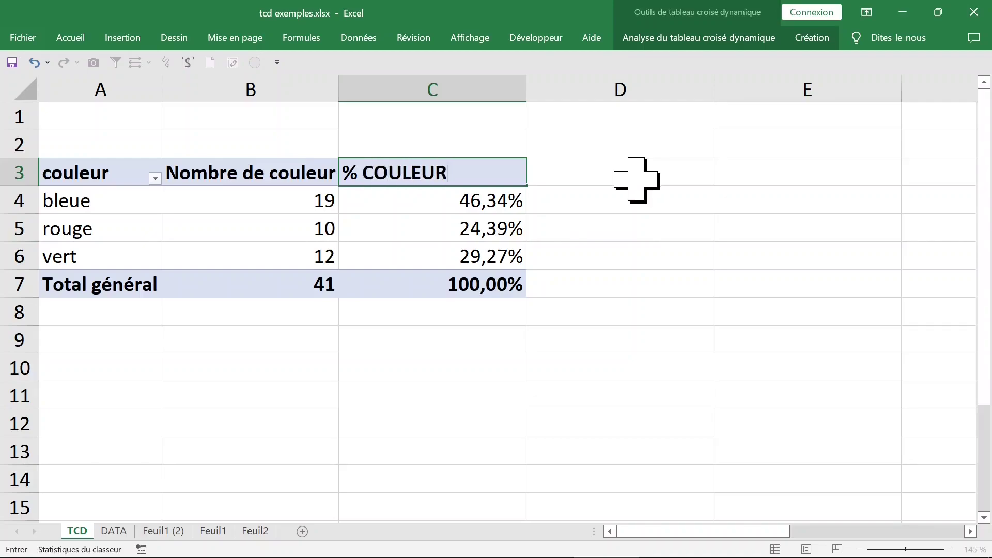
click(253, 178)
click(317, 225)
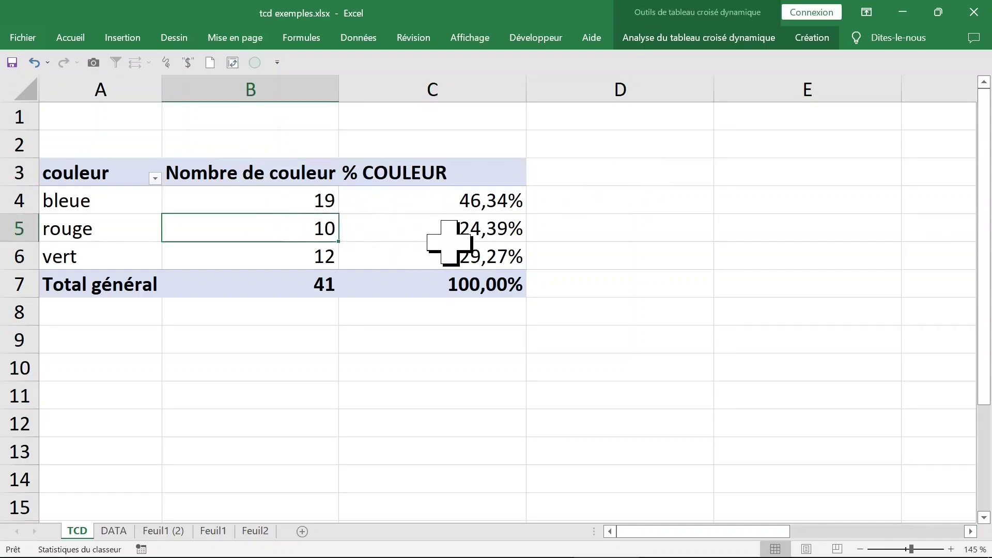
Display the pivot table's field list again
click(266, 199)
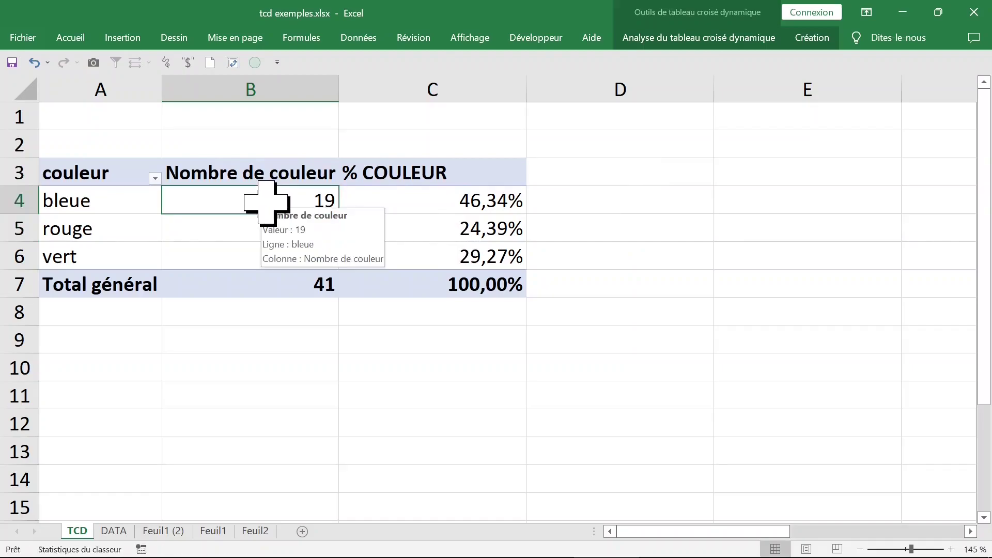
click(749, 38)
click(739, 78)
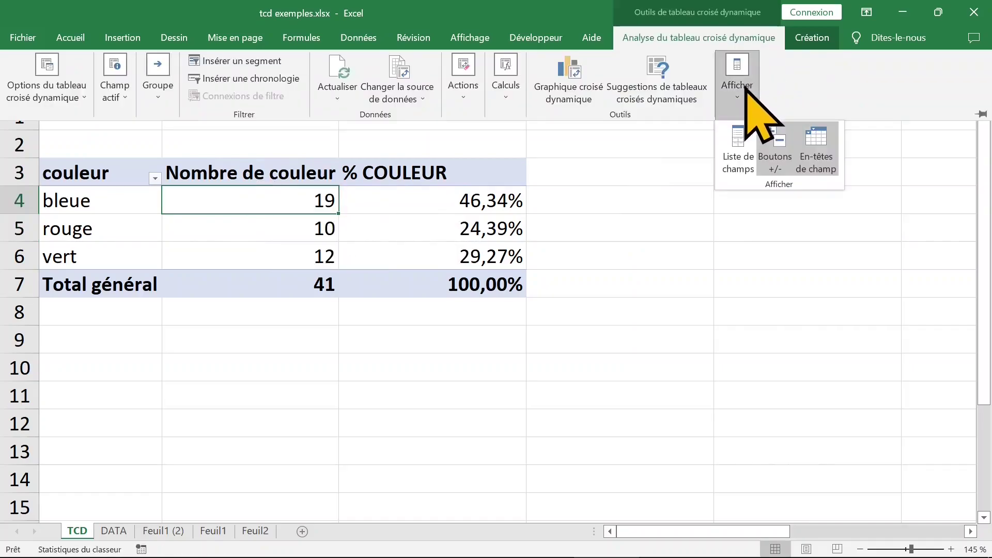
click(744, 140)
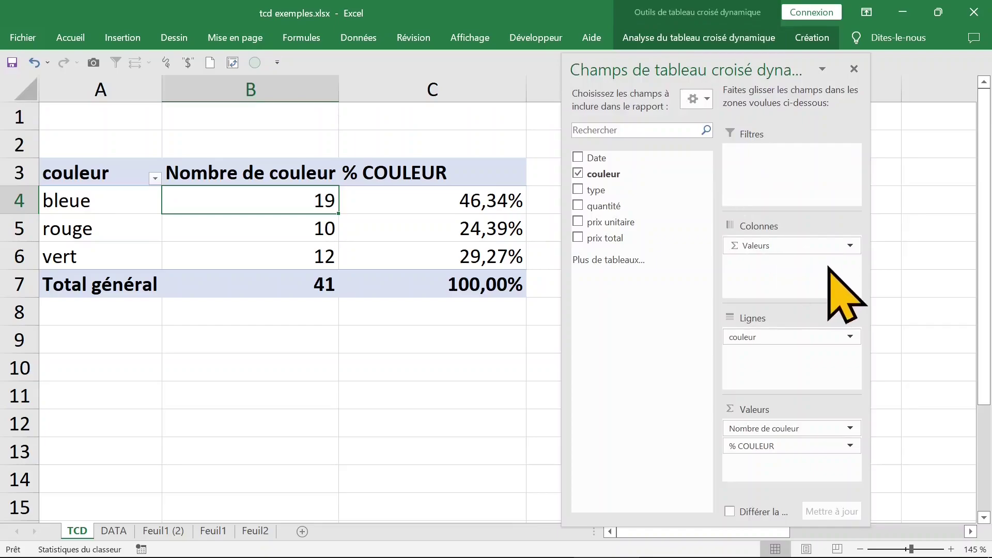
Replace % COULEUR and Nombre de couleur in the pivot table's values with the sum of quantité
drag(803, 448, 768, 444)
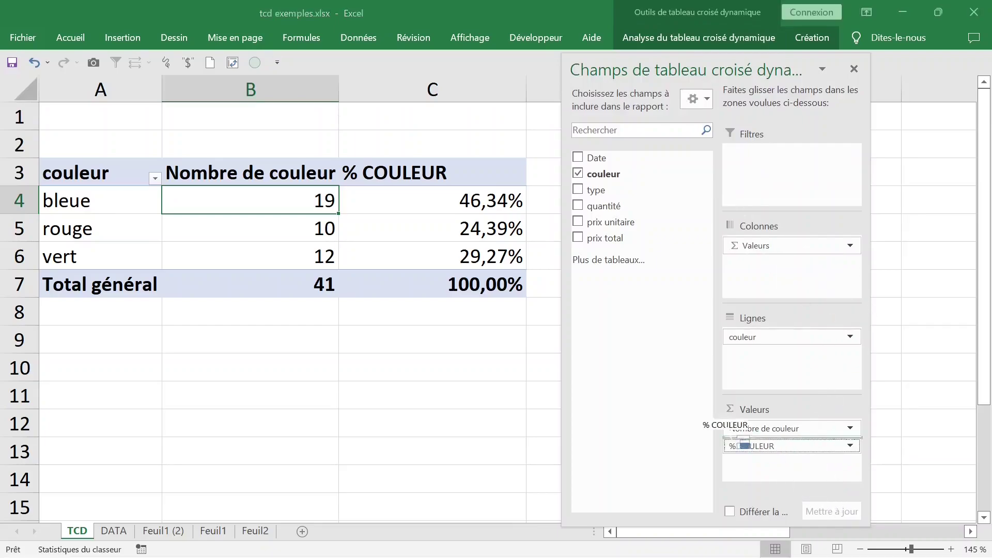
drag(541, 407, 541, 407)
drag(775, 430, 503, 370)
drag(599, 206, 786, 454)
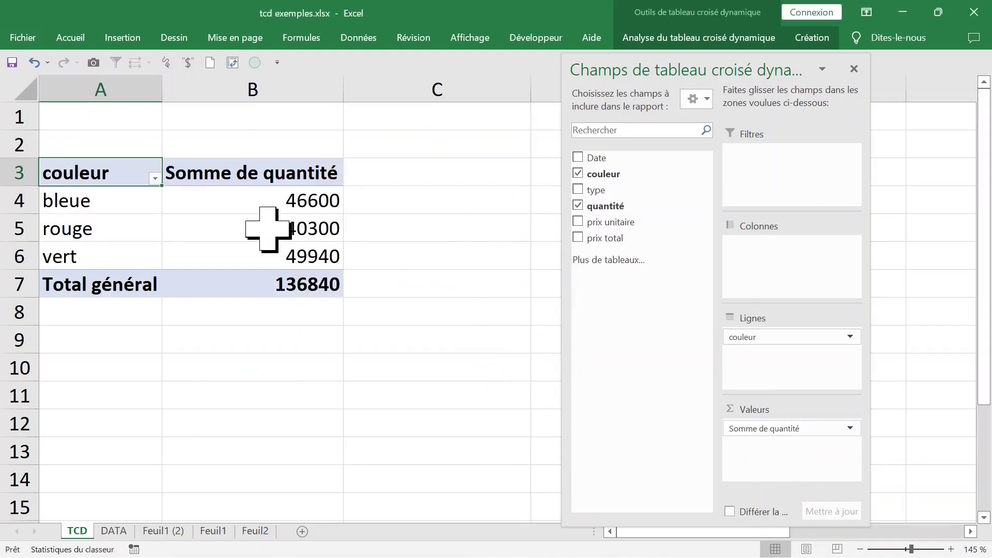
click(262, 201)
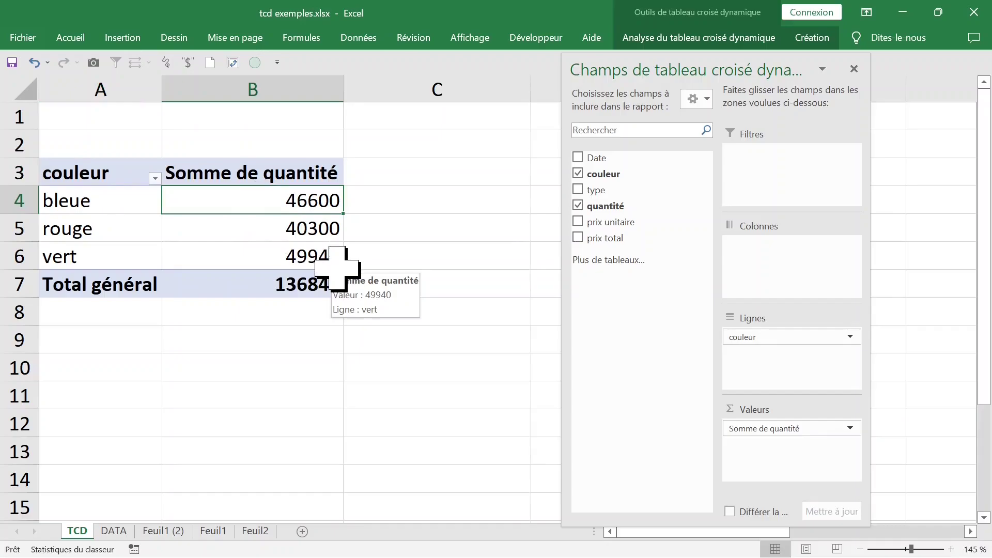
Replace the sum of quantité in the pivot table's values with prix unitaire, summarised by Min
drag(758, 429, 495, 345)
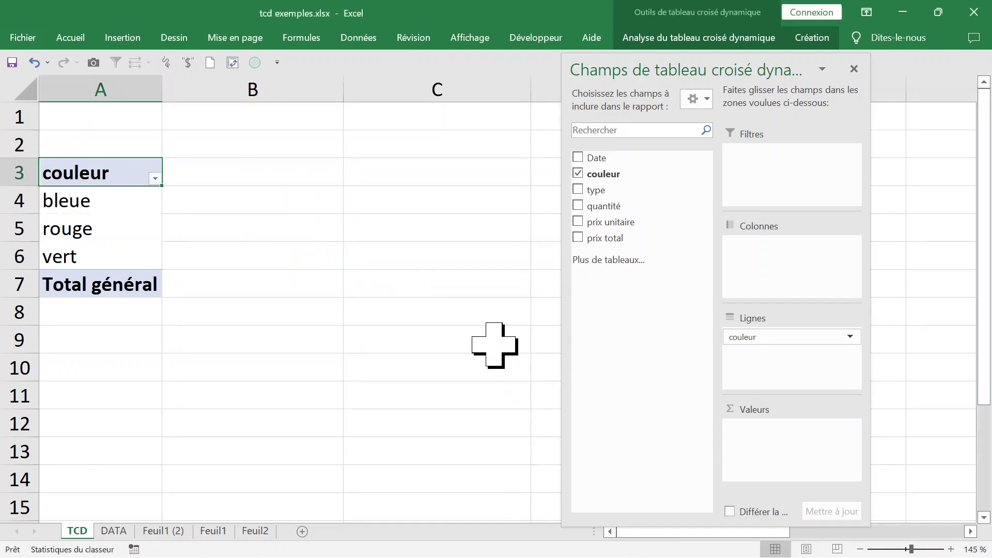
drag(620, 223, 784, 436)
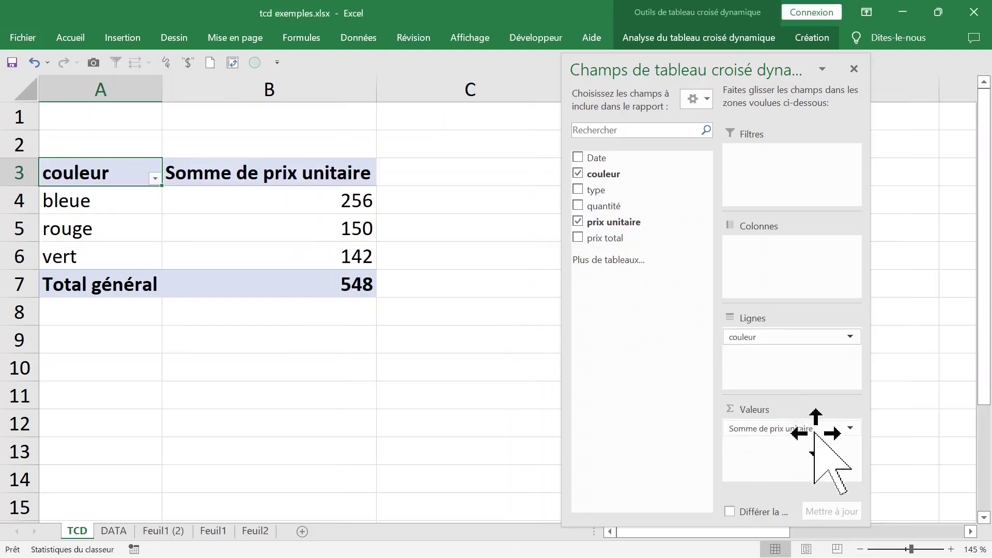
click(242, 176)
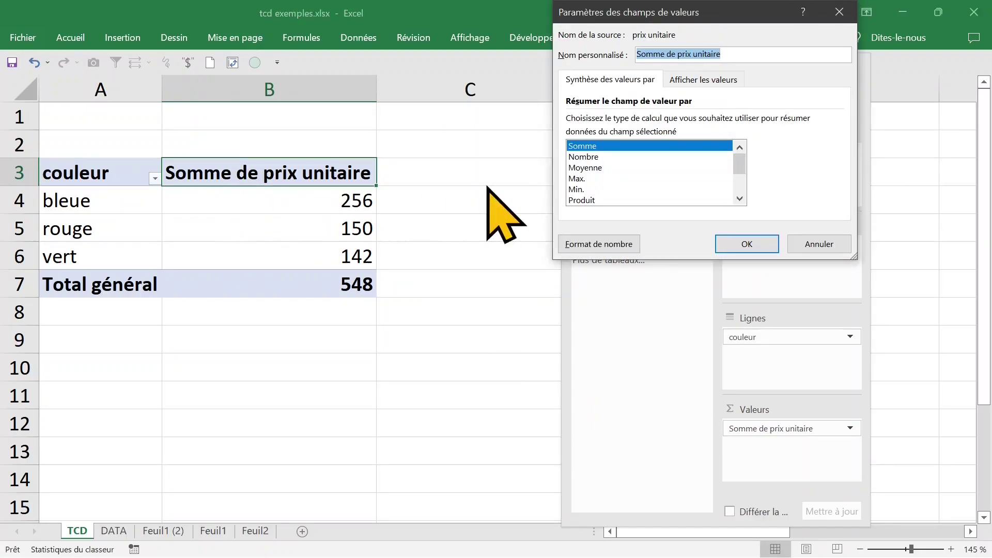
click(594, 189)
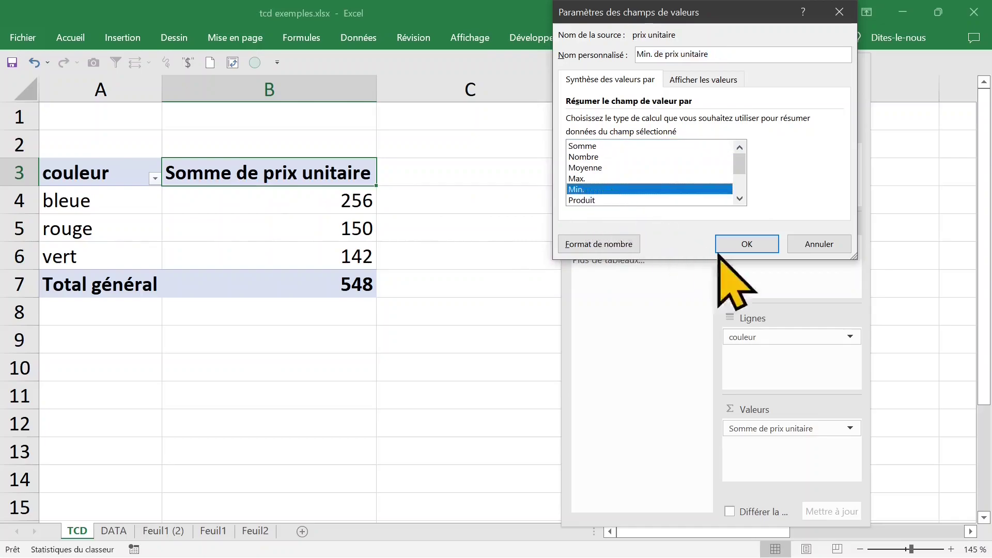
click(744, 242)
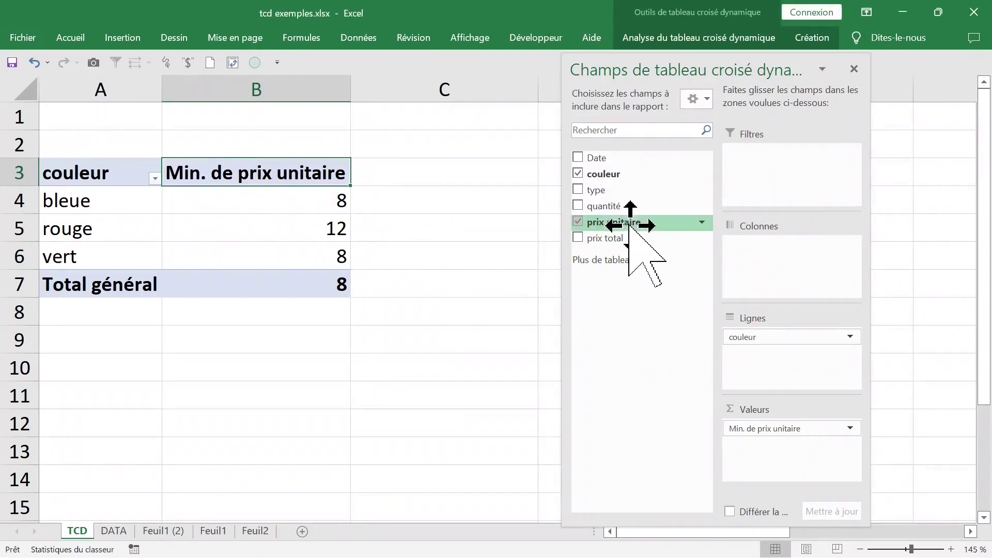
Add prix unitaire to the pivot table's values a second time and close the field list
drag(635, 230, 790, 446)
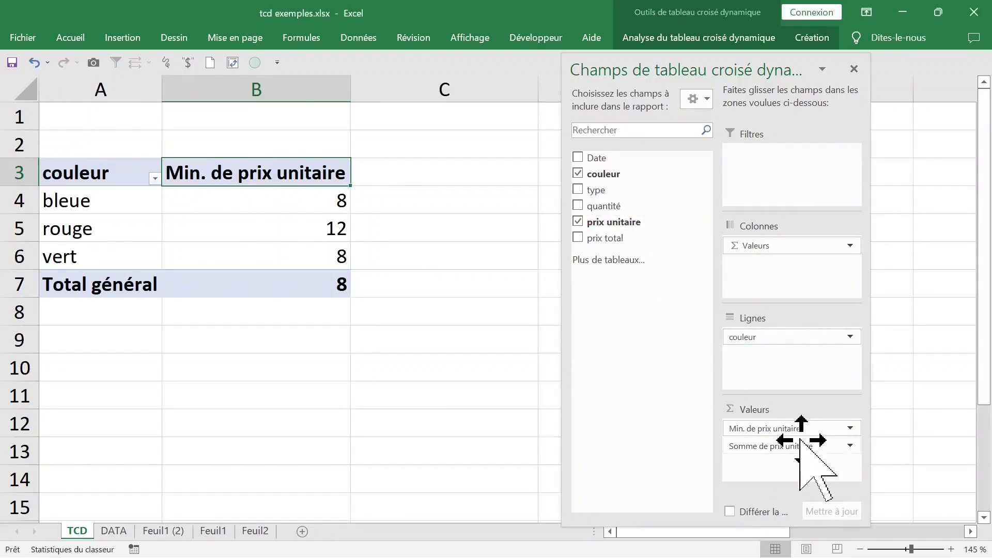
click(854, 69)
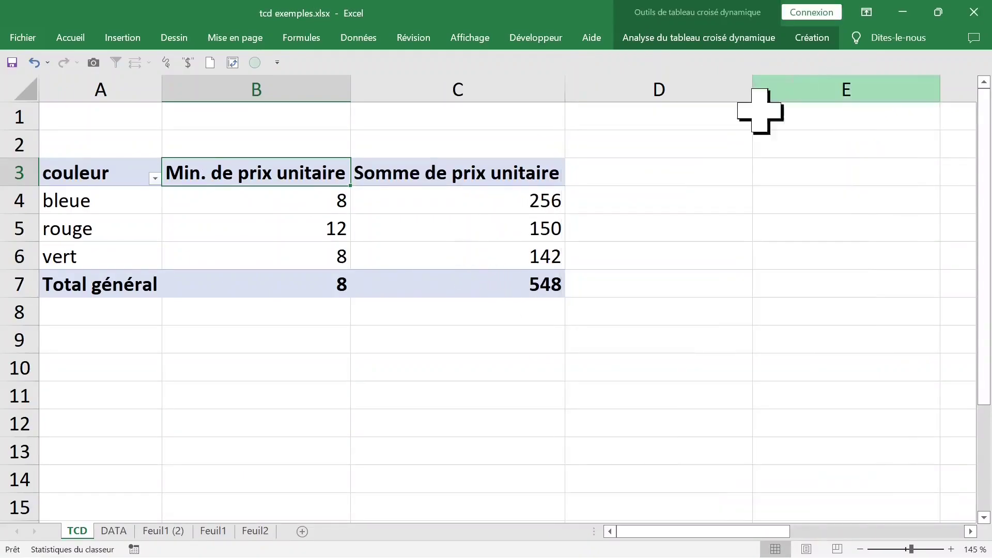
Summarise the second prix unitaire column by Min
click(444, 180)
double_click(445, 181)
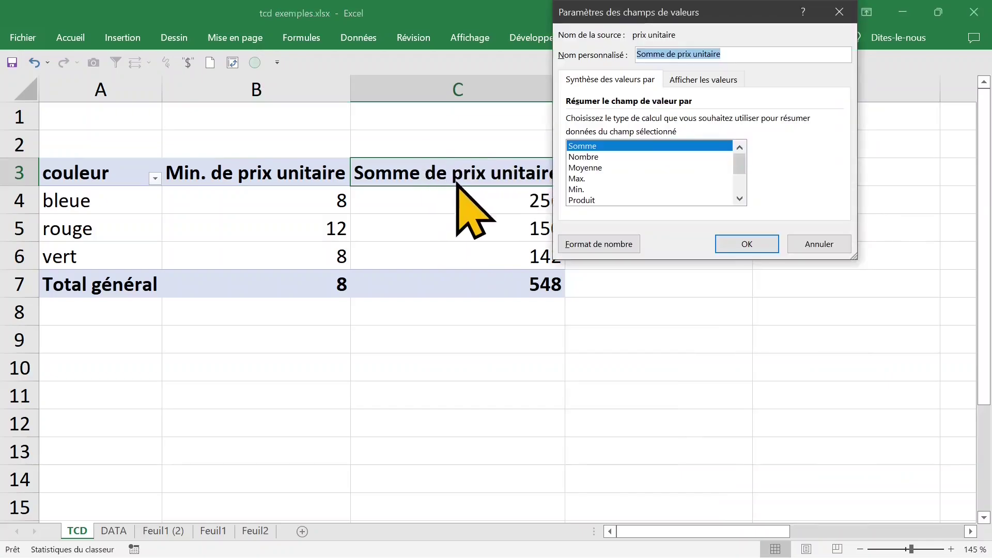
click(588, 190)
click(739, 242)
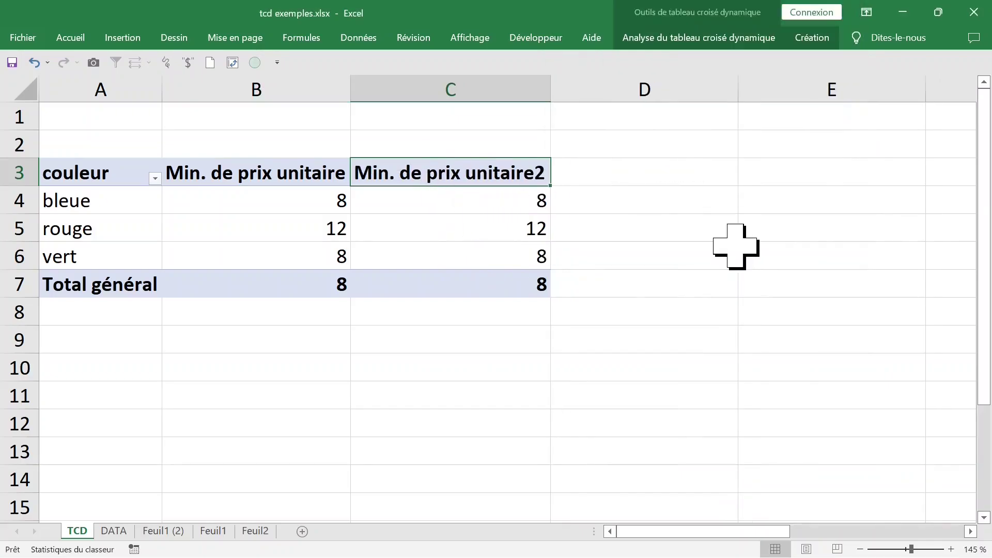
Check the DATA sheet, return to TCD and apply the Monétaire number format with 2 decimals and € to Min. de prix unitaire
click(115, 531)
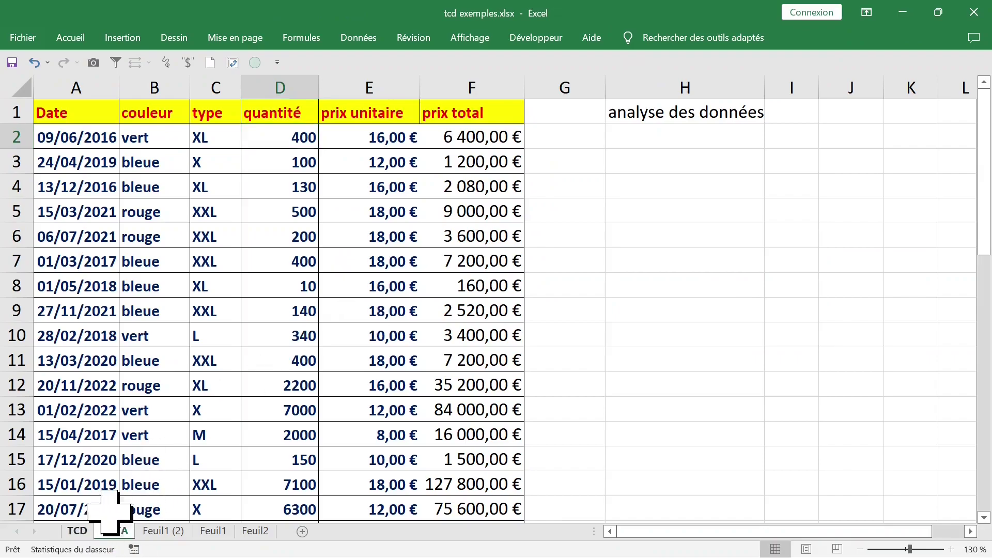
click(83, 531)
click(302, 200)
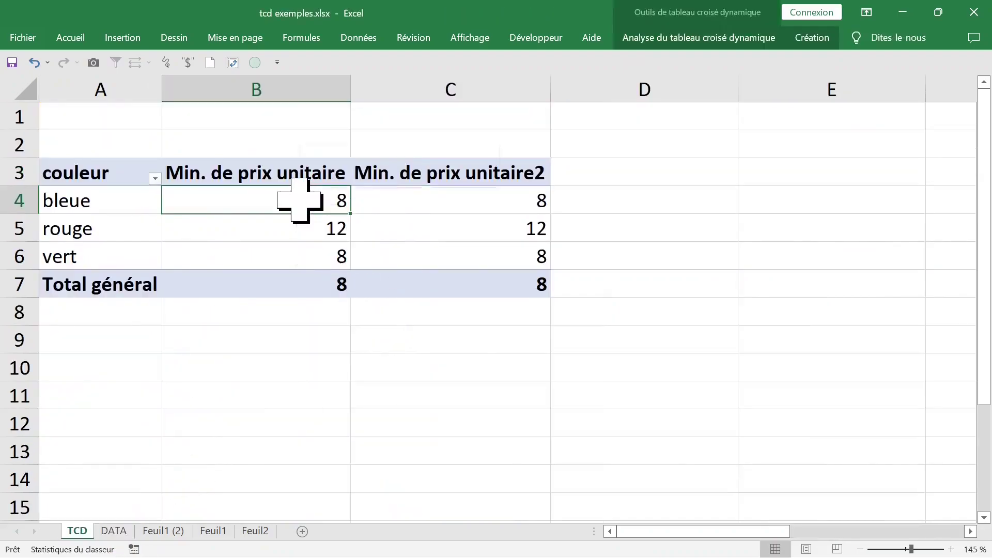
right_click(301, 201)
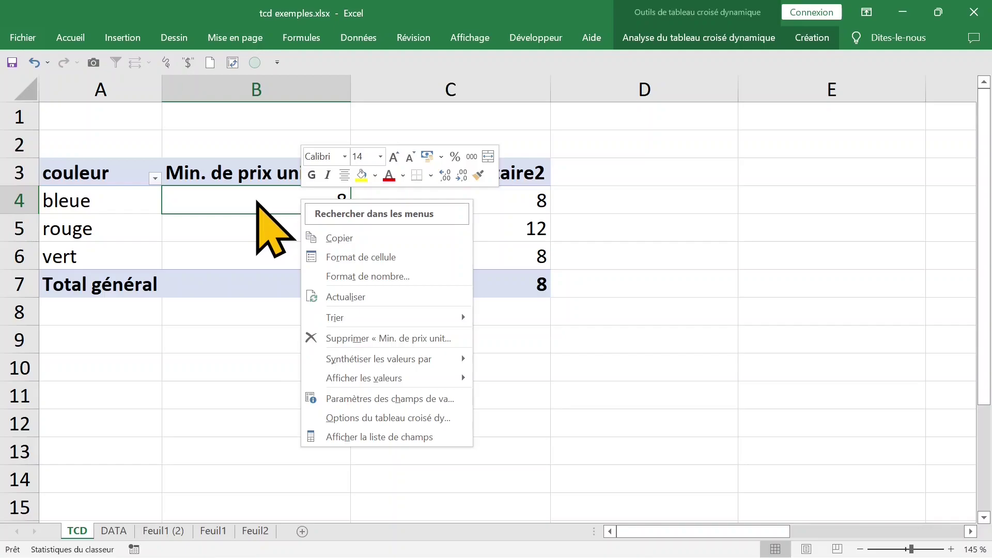
click(343, 276)
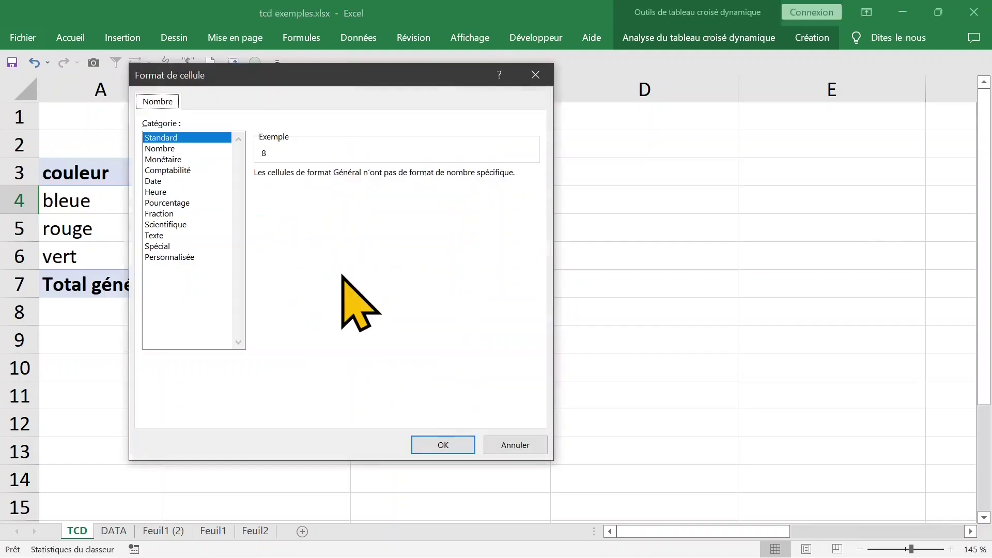
click(171, 160)
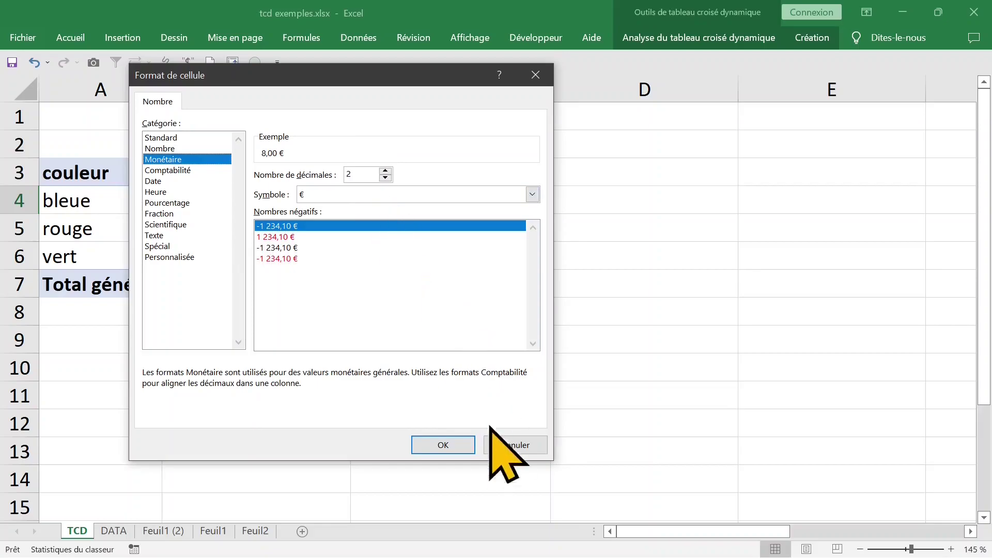
click(443, 444)
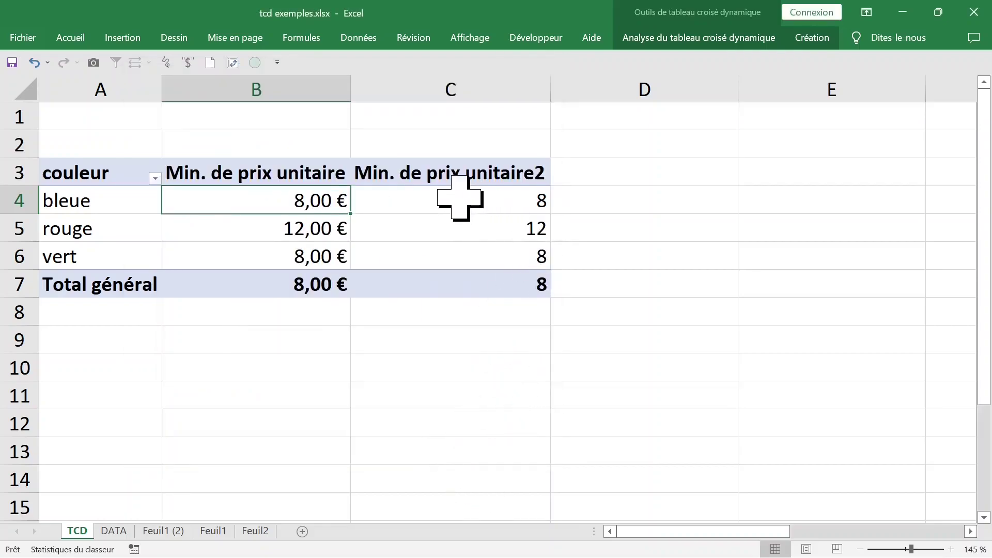
Apply the Monétaire number format with 2 decimals and the € symbol to the second prix unitaire column
click(457, 201)
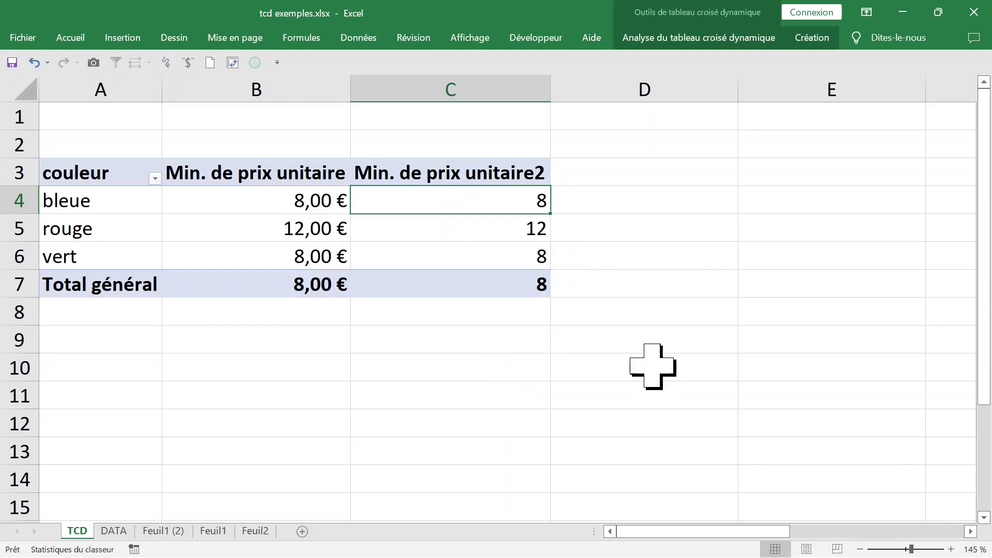
right_click(441, 203)
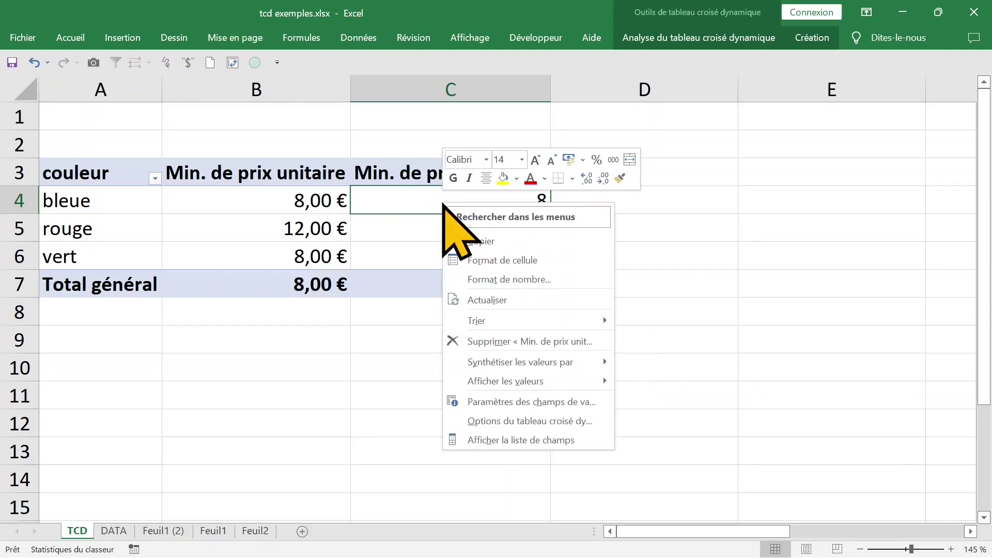
click(510, 284)
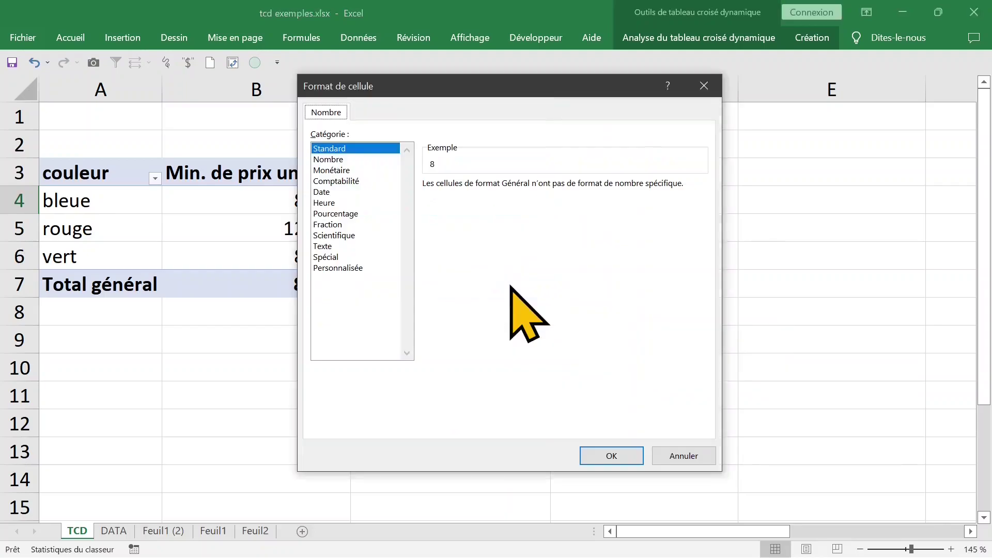
click(331, 171)
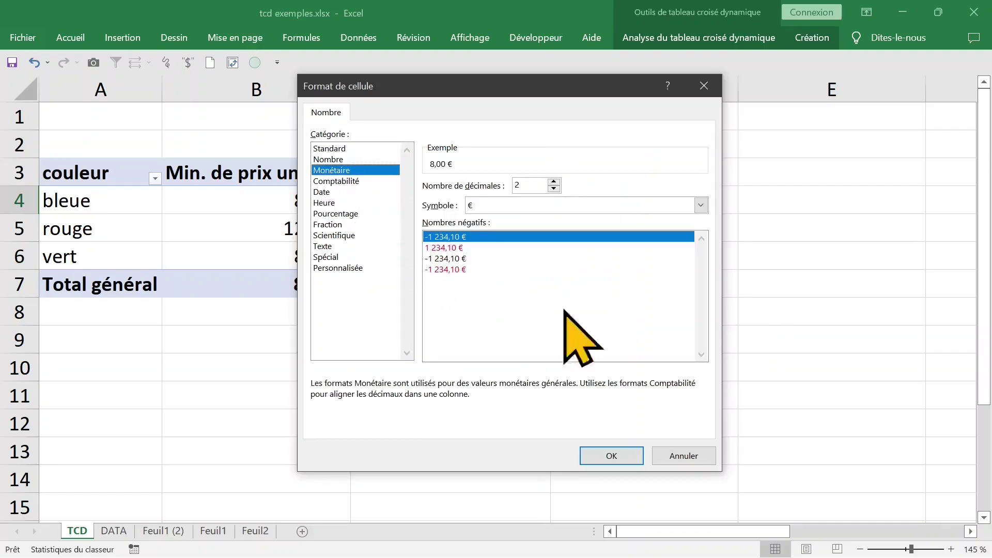
click(615, 456)
Summarise the second prix unitaire column by Max. and rename its header as Max. de prix unitaire
double_click(454, 172)
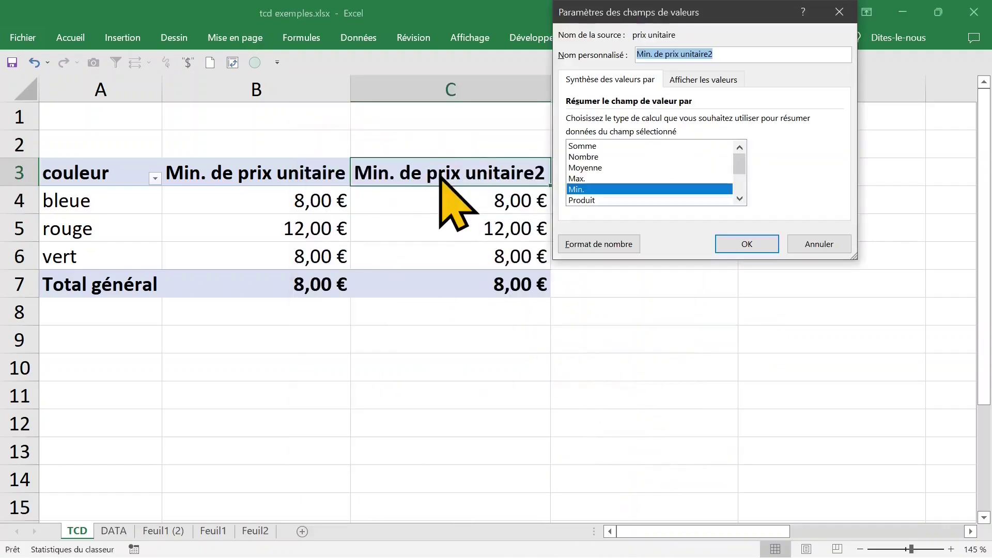
click(576, 179)
click(747, 245)
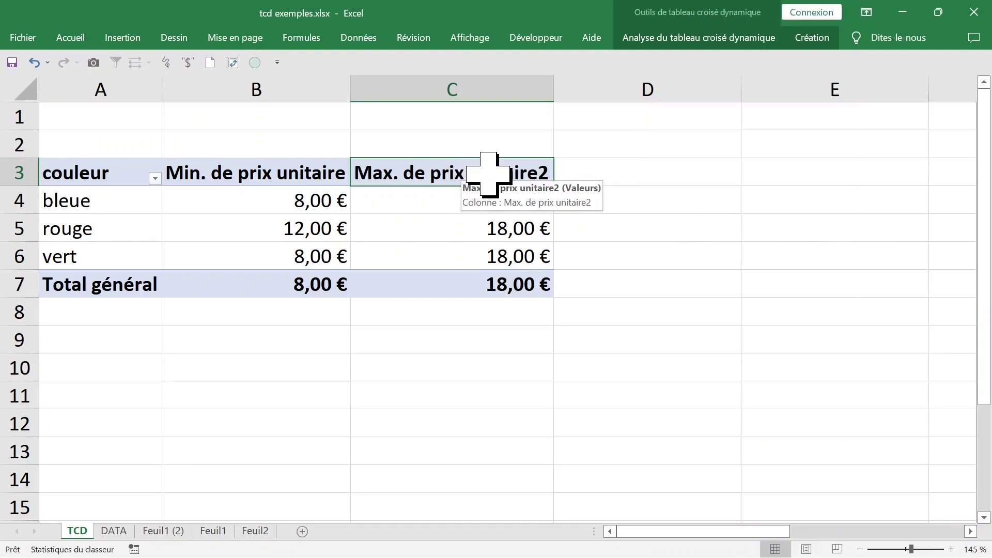
key(F2)
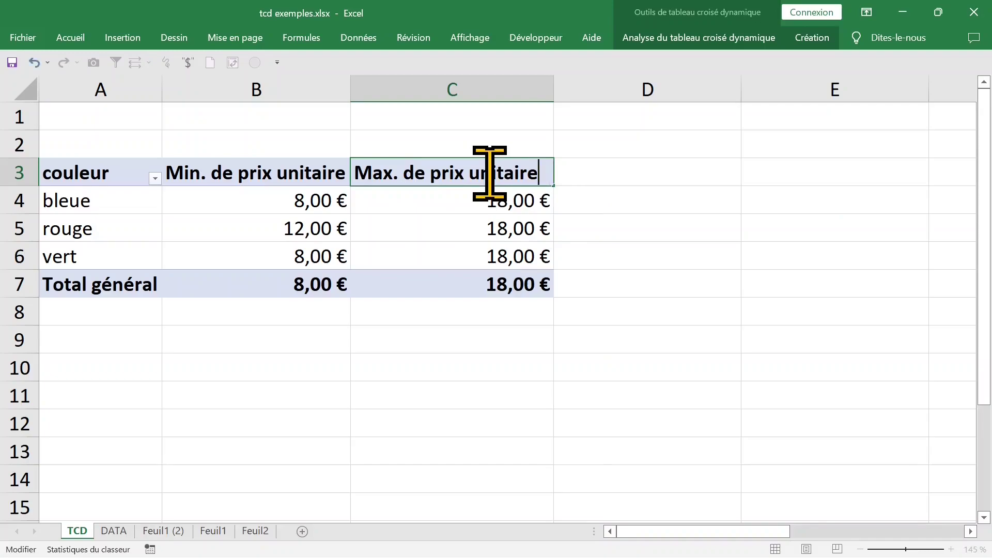
click(707, 229)
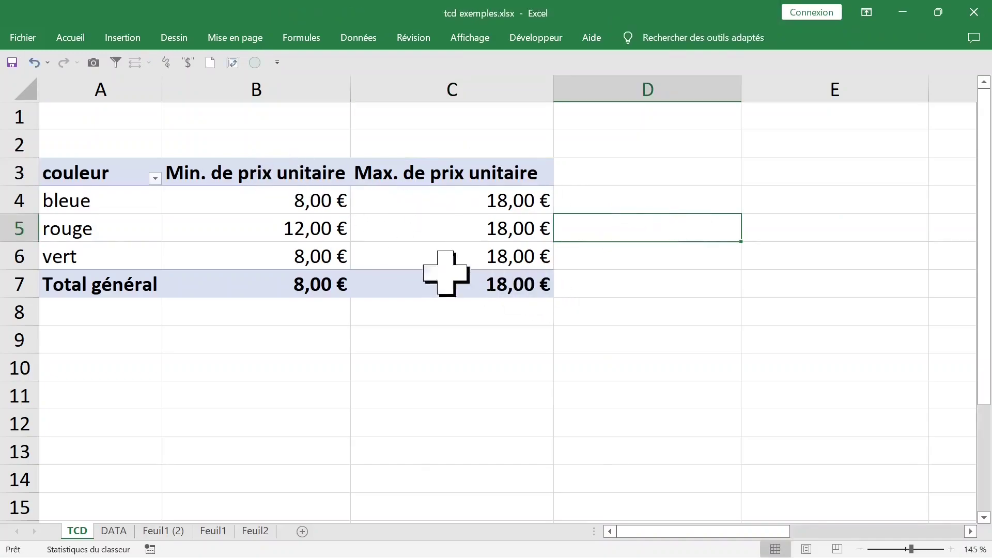
Display the pivot table's field list again and remove both prix unitaire fields from the values
click(310, 227)
click(265, 200)
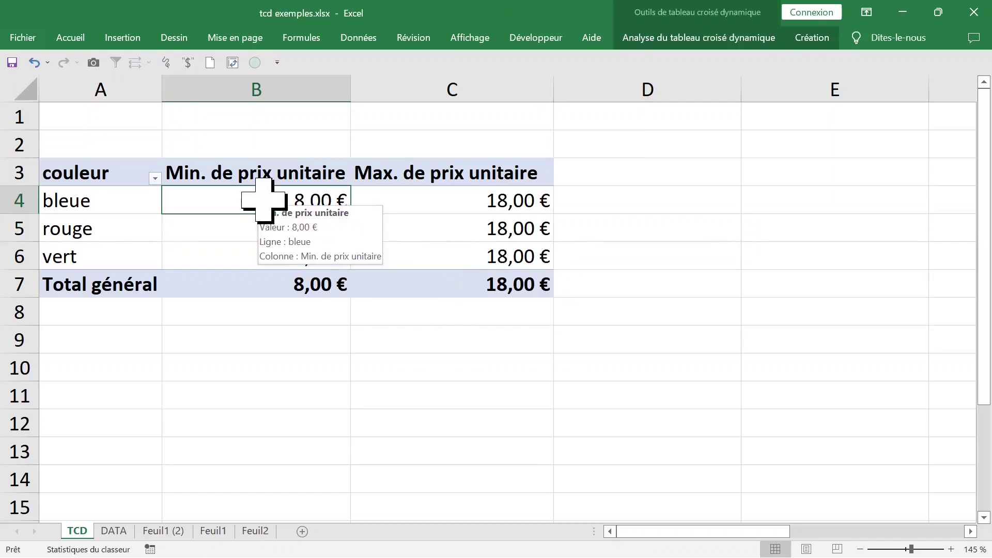
click(768, 36)
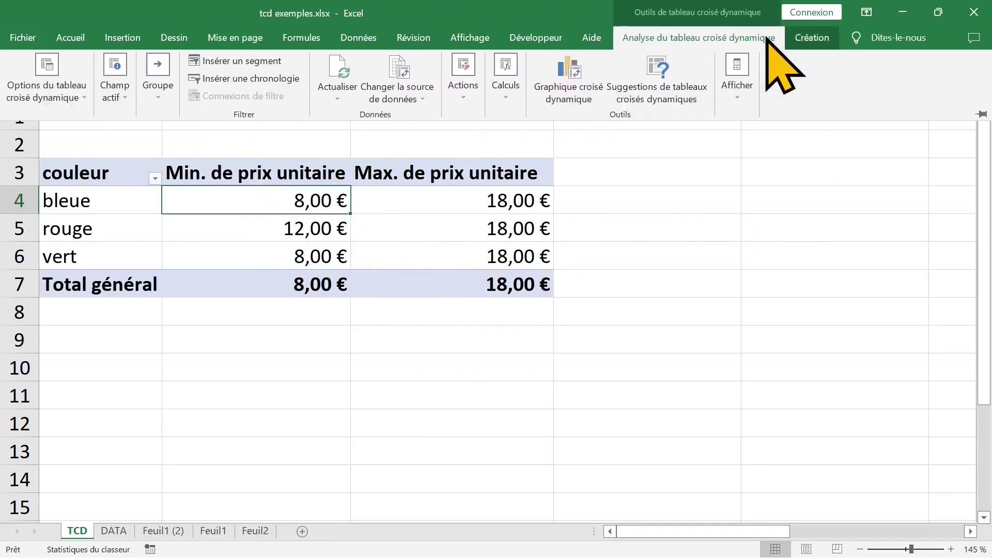
click(739, 78)
click(738, 131)
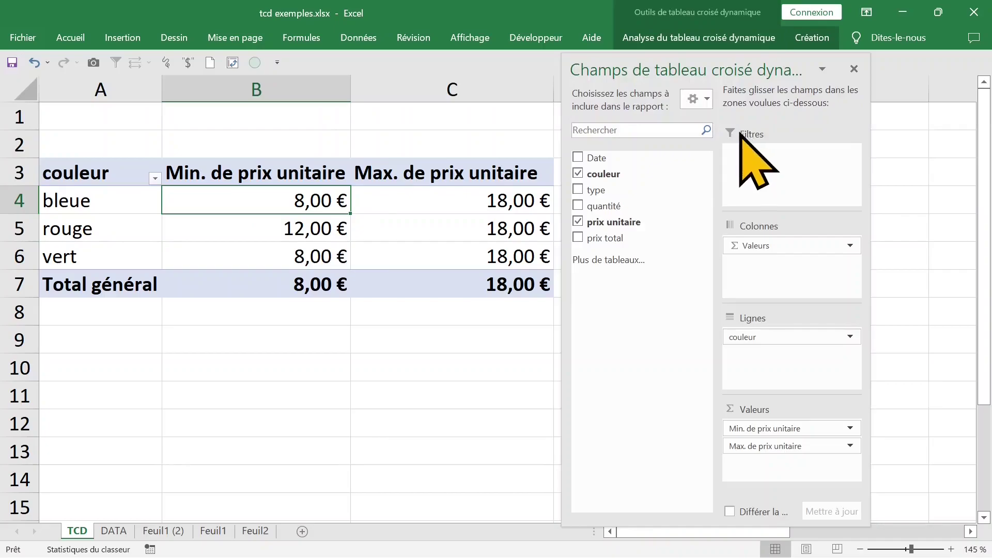
drag(786, 428, 693, 454)
drag(780, 430, 461, 367)
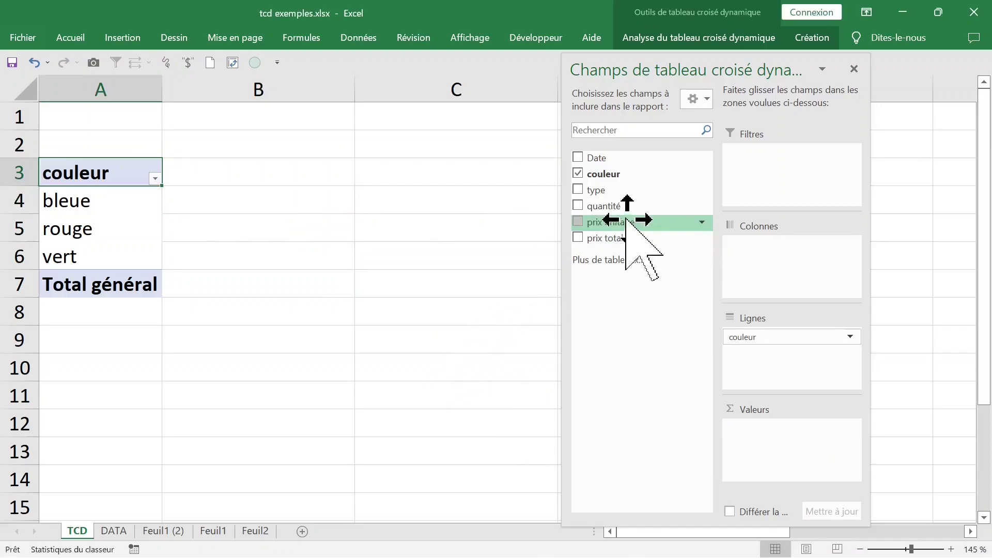
Add quantité to the pivot table's values four times and close the field list
click(580, 207)
drag(586, 207, 746, 368)
drag(800, 471, 796, 460)
drag(606, 206, 634, 231)
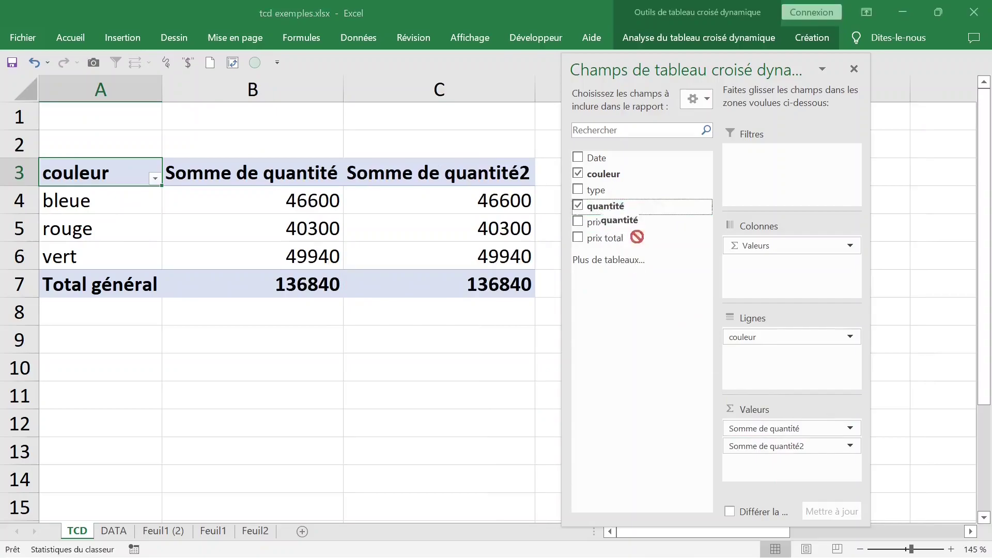
drag(769, 454, 760, 444)
drag(633, 231, 760, 470)
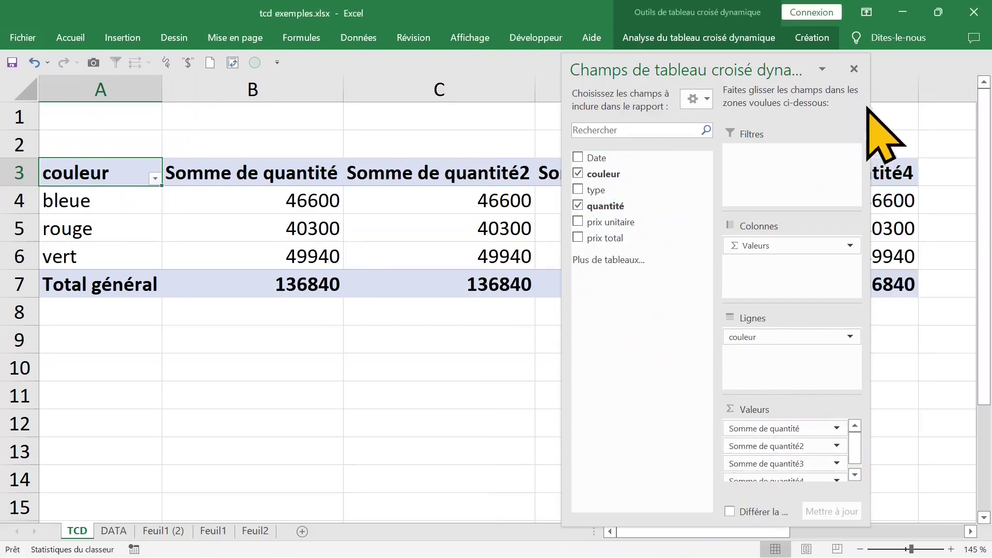
click(855, 70)
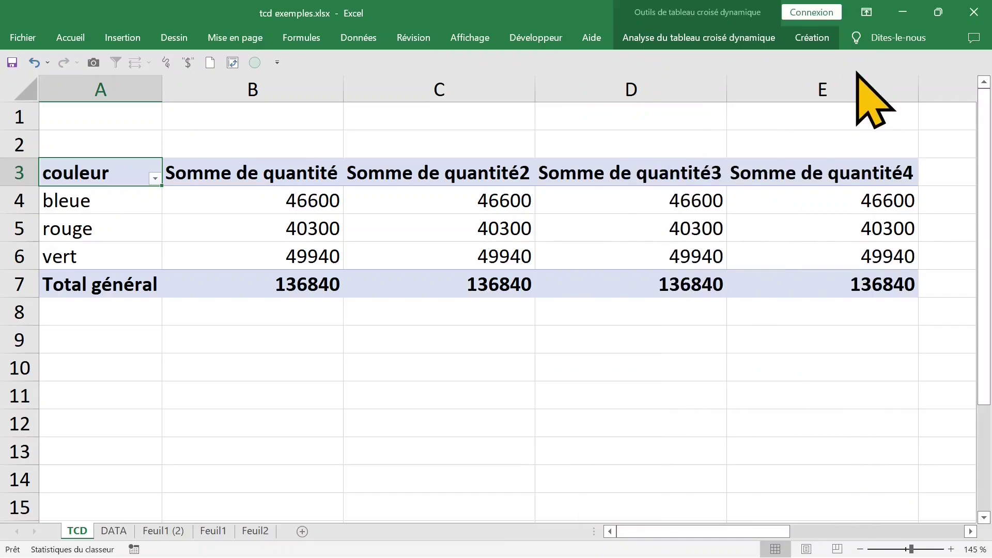
Summarise the first quantité column by Moyenne
click(265, 174)
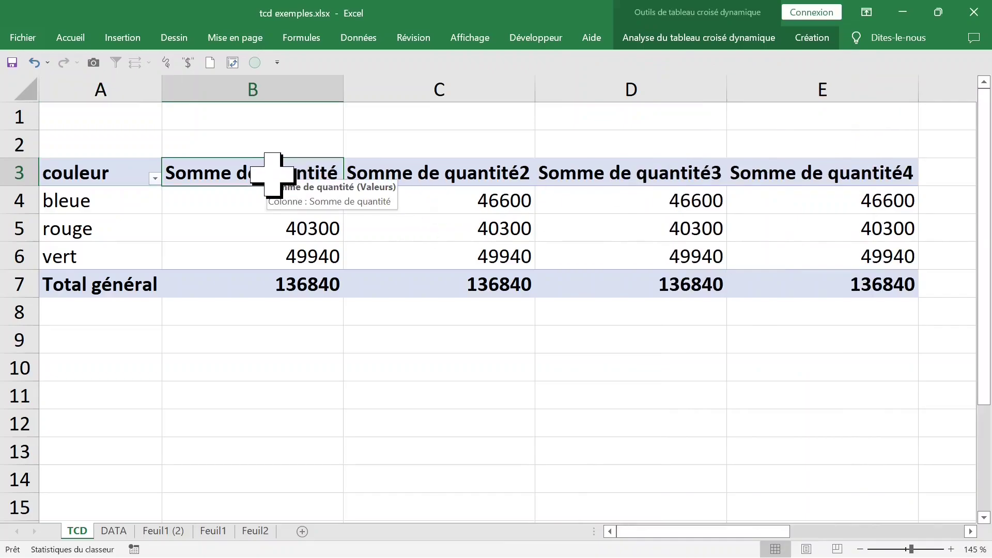
double_click(253, 175)
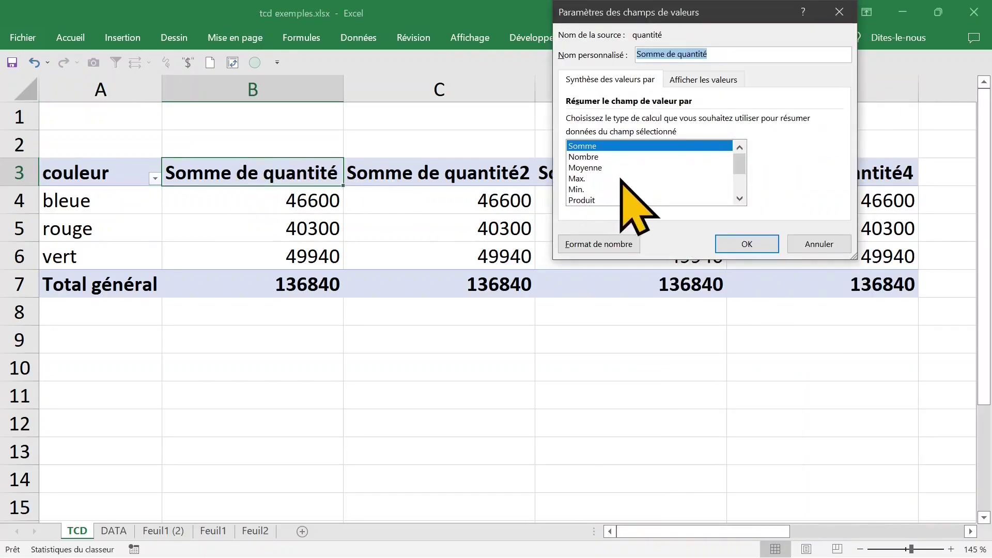
click(589, 168)
click(736, 244)
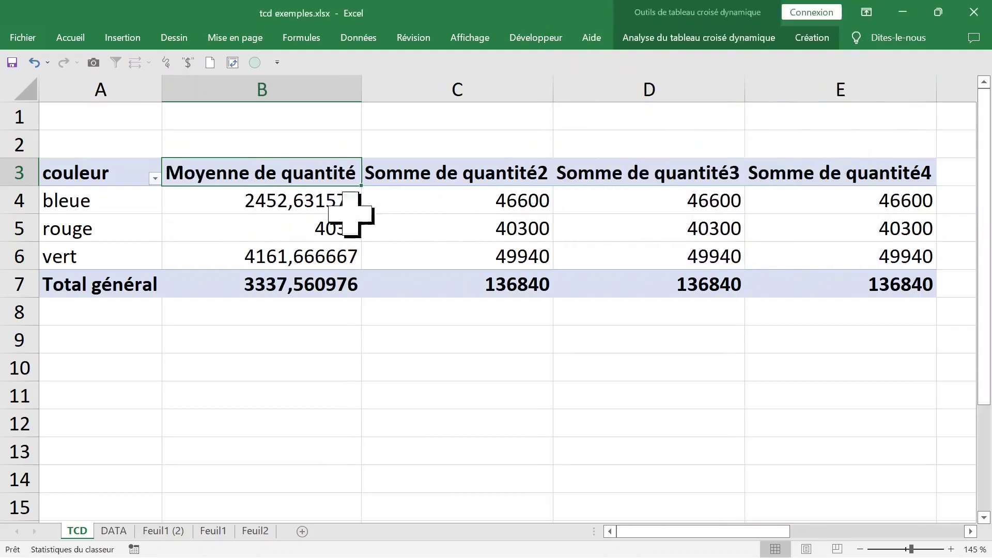
Apply the Monétaire number format with 2 decimals and the € symbol to the Moyenne de quantité values
click(283, 202)
right_click(278, 204)
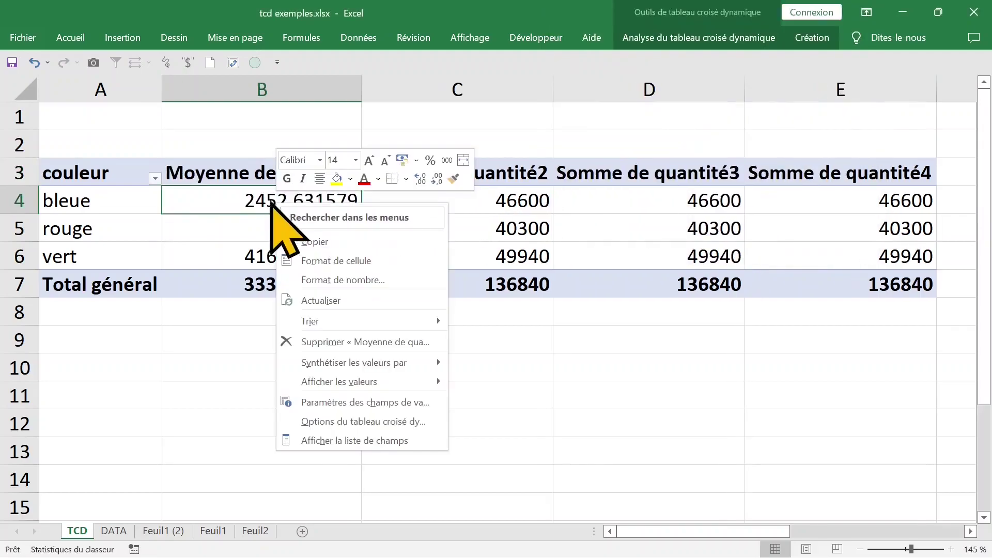
click(343, 280)
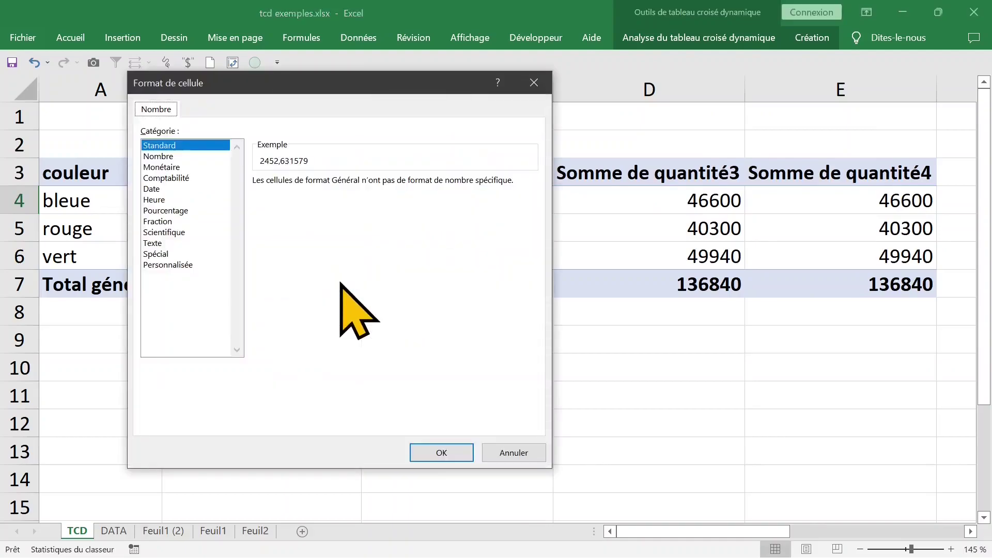
click(172, 157)
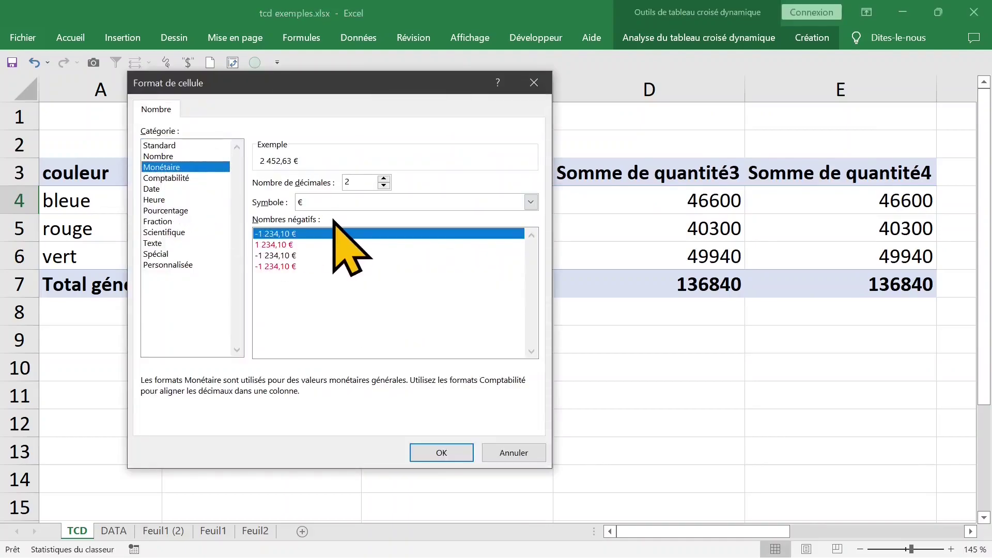
click(461, 454)
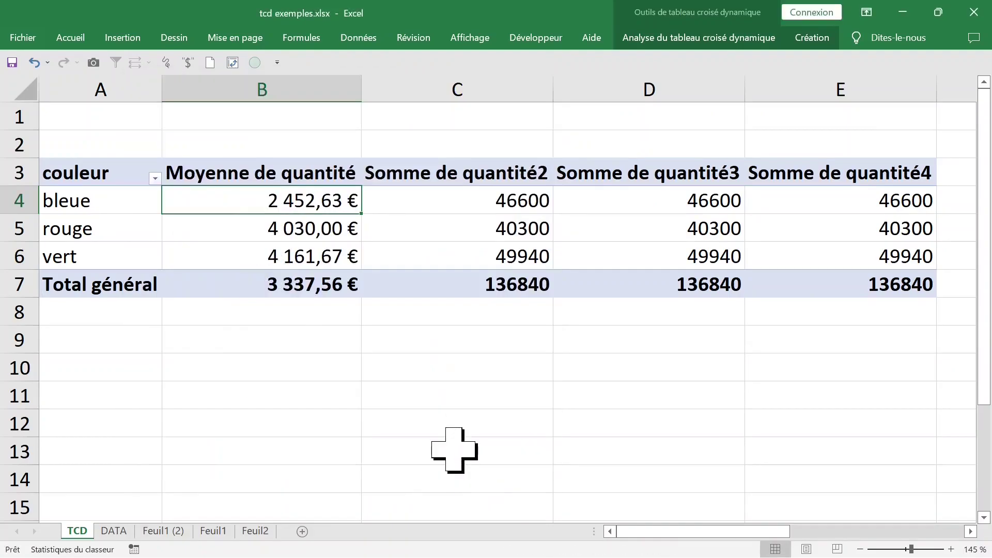
Summarise the second quantité column of the pivot table by Max
click(462, 200)
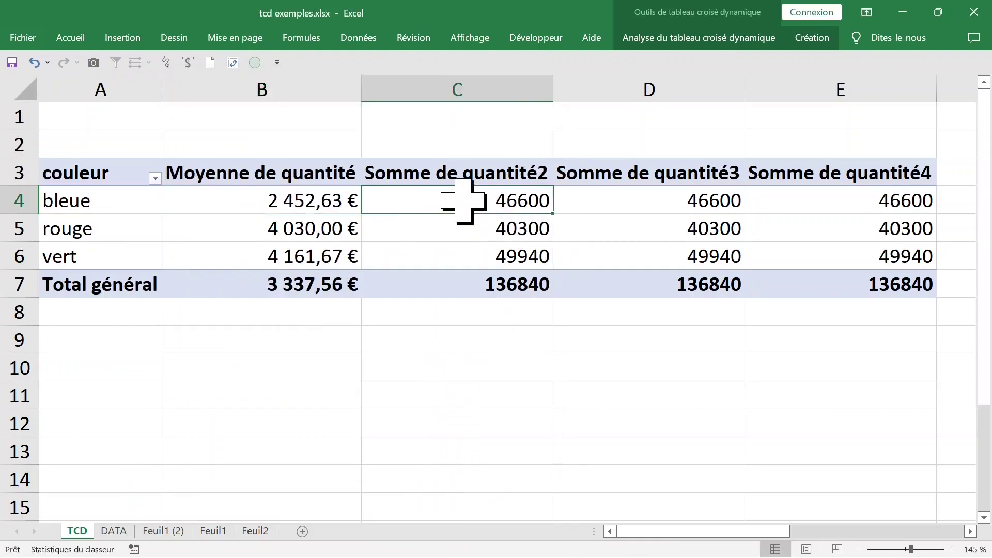
click(450, 174)
double_click(448, 175)
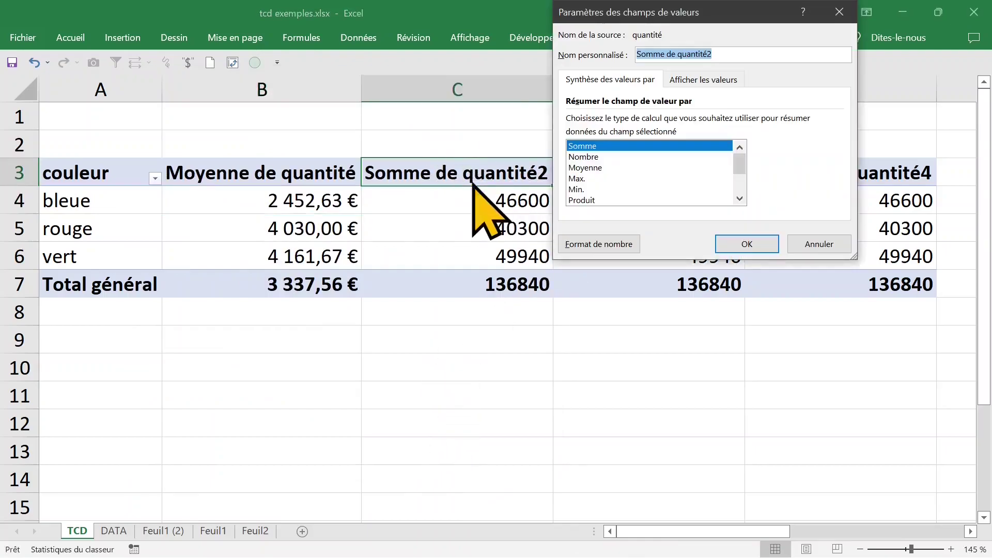
click(581, 179)
click(746, 244)
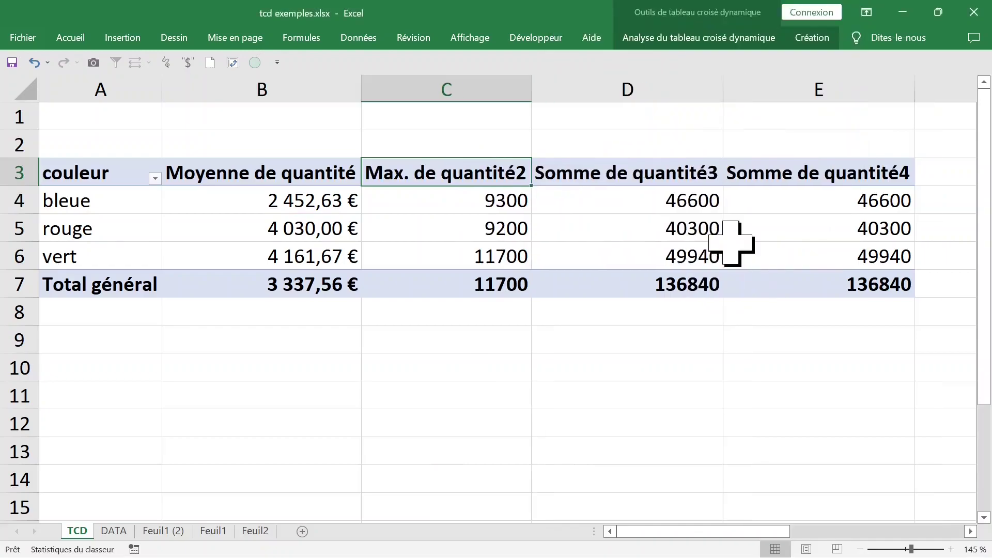
Summarise the third quantité column of the pivot table by Min
double_click(617, 178)
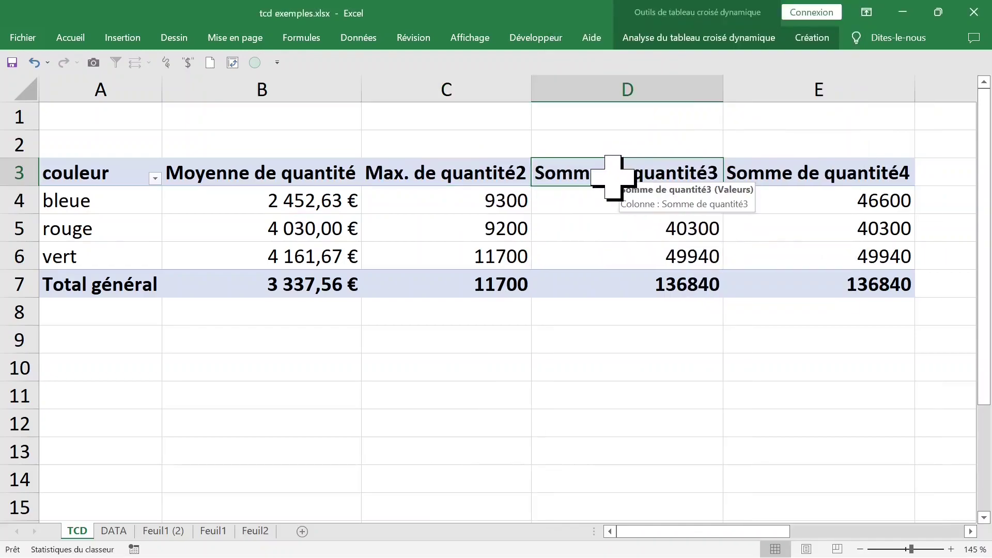
click(586, 190)
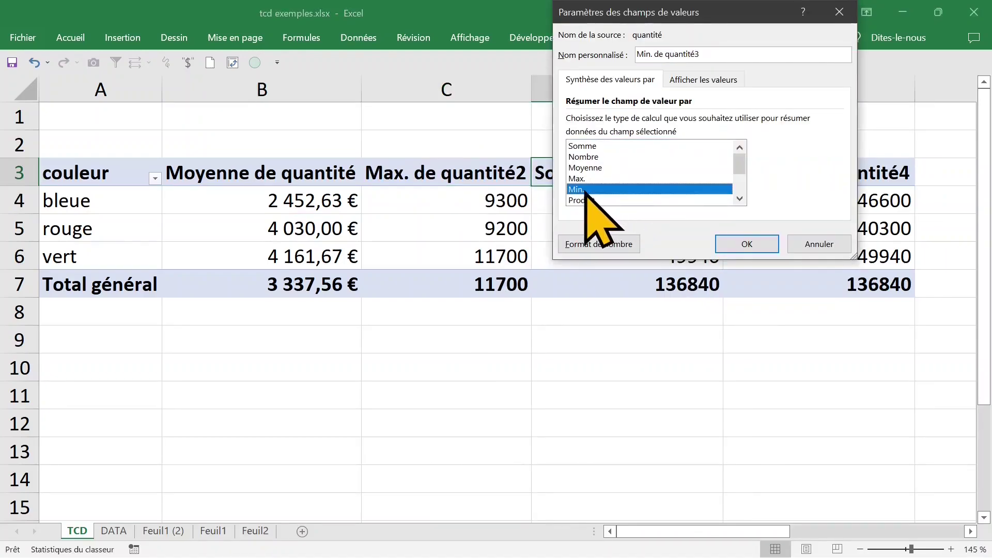
click(747, 243)
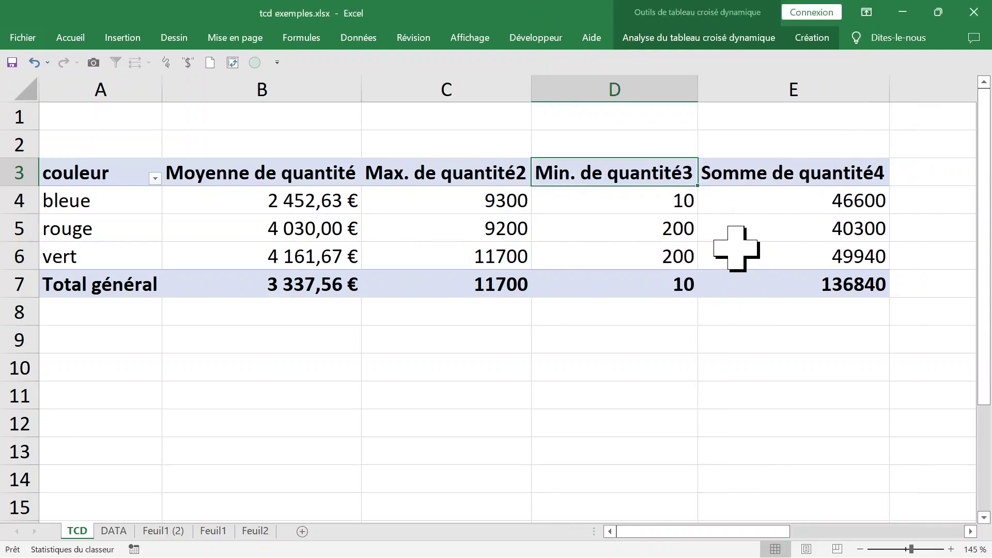
Rename the second value column's header as Max. de quantité
click(486, 171)
key(F2)
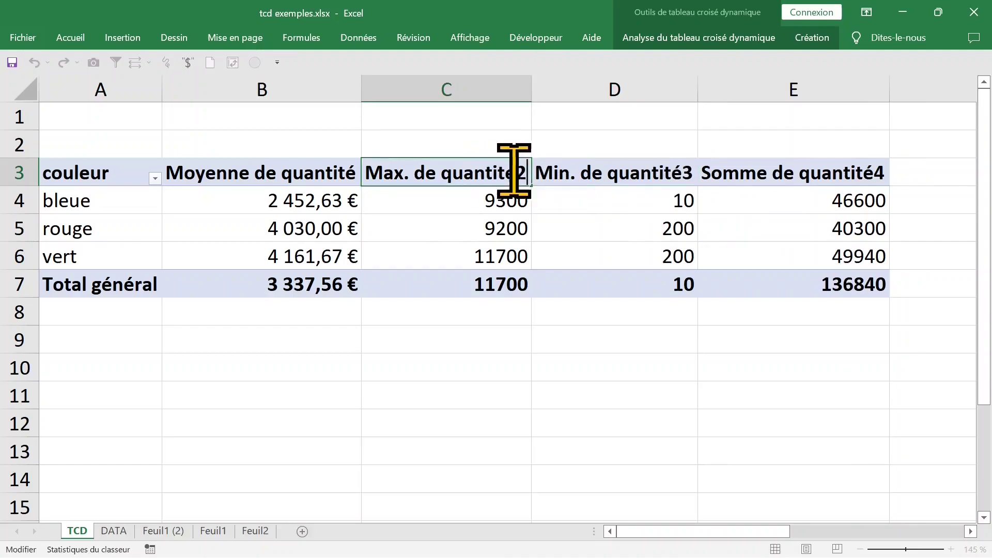
key(Delete)
key(Return)
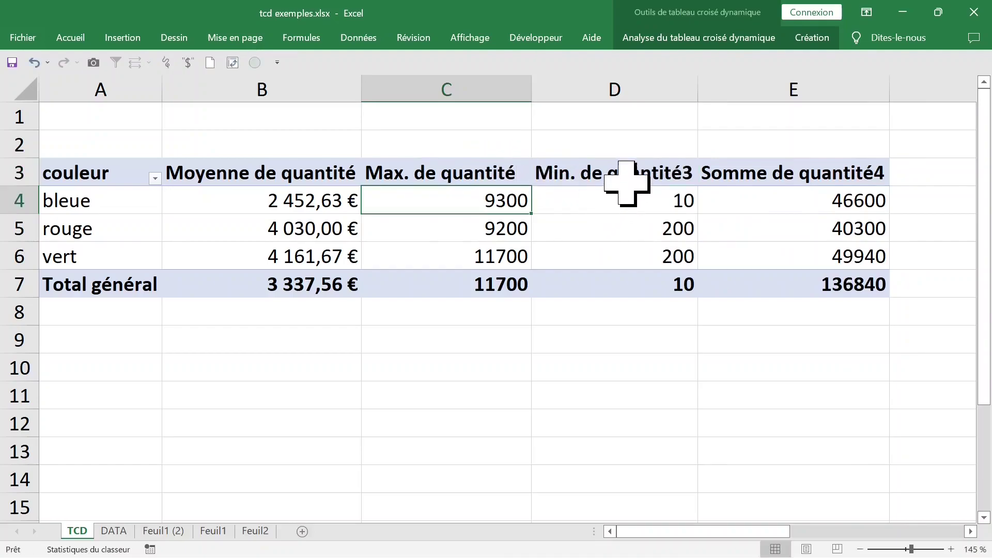
Enter f2 in cell D1 and rename the third value column's header as Min. de quantité
click(617, 178)
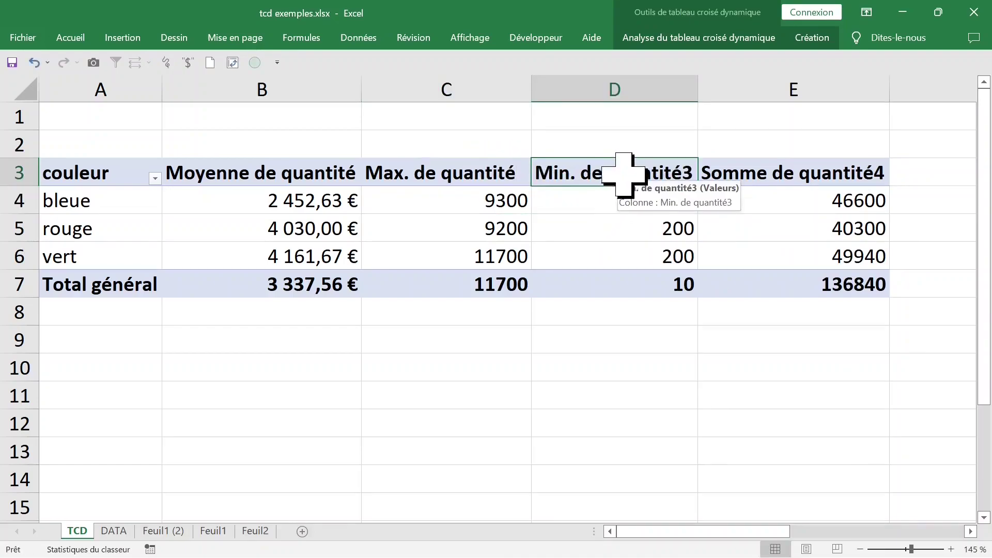
click(672, 122)
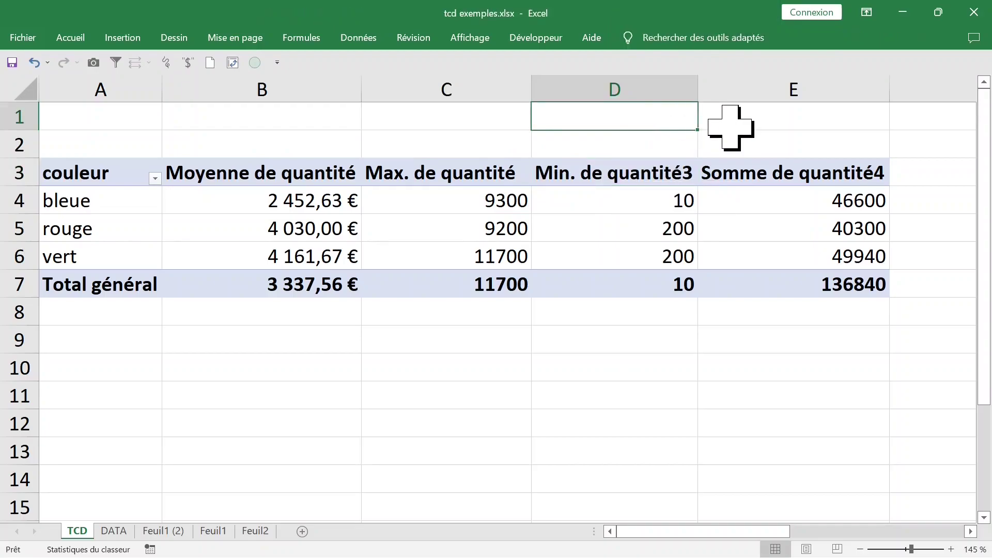
click(677, 181)
key(F2)
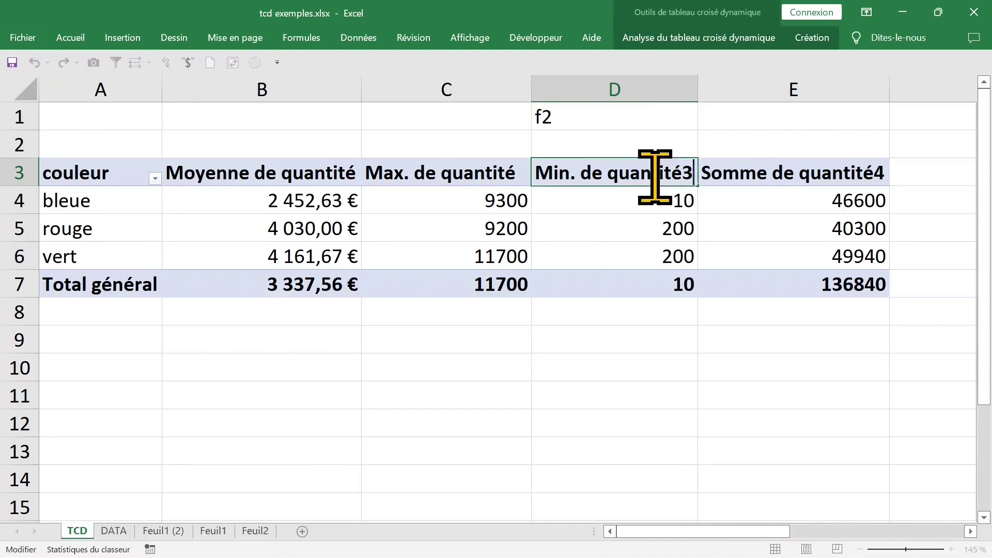
key(Return)
Rename the fourth value column's header as Somme de quantité
click(767, 174)
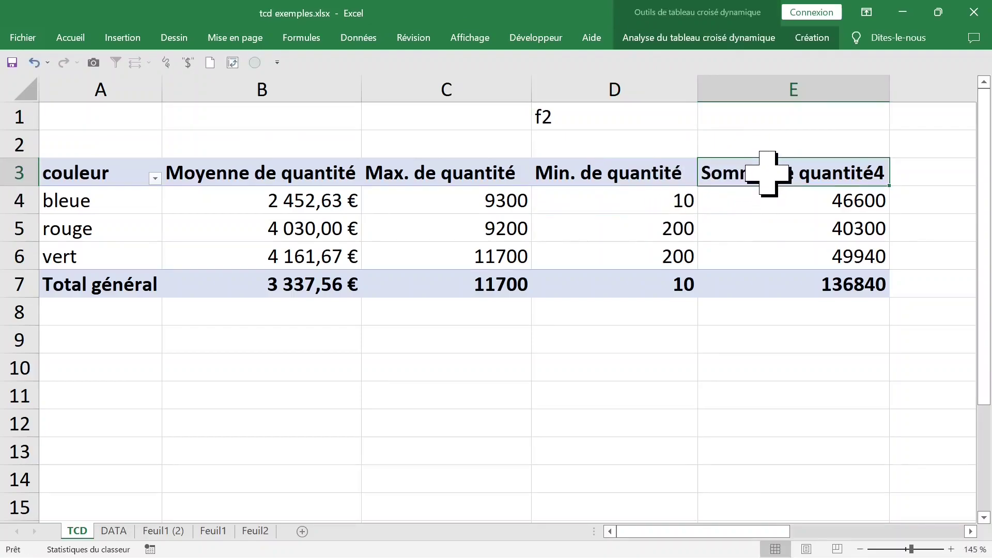
key(F2)
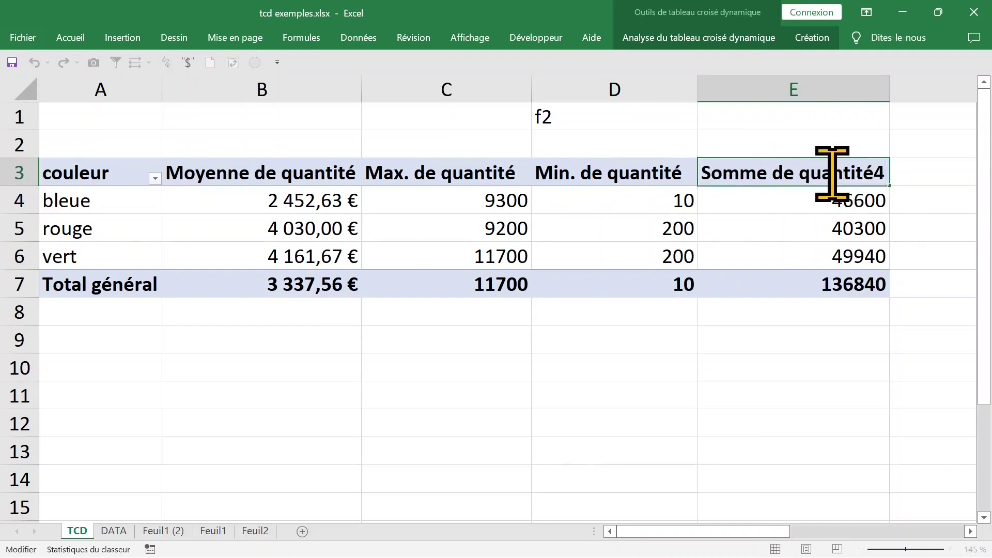
key(Return)
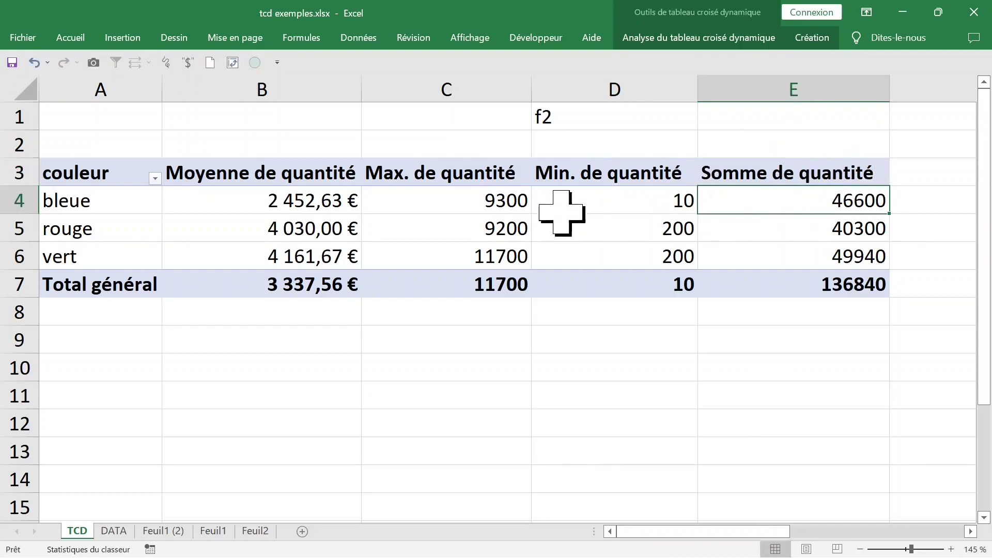
Apply the Monétaire number format to the Max. de quantité values
click(467, 202)
right_click(465, 203)
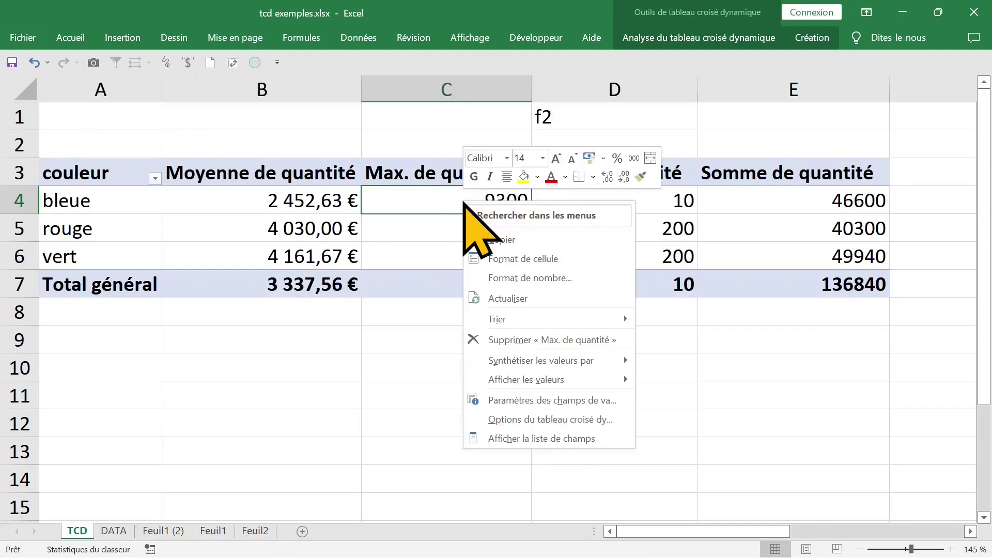
click(492, 279)
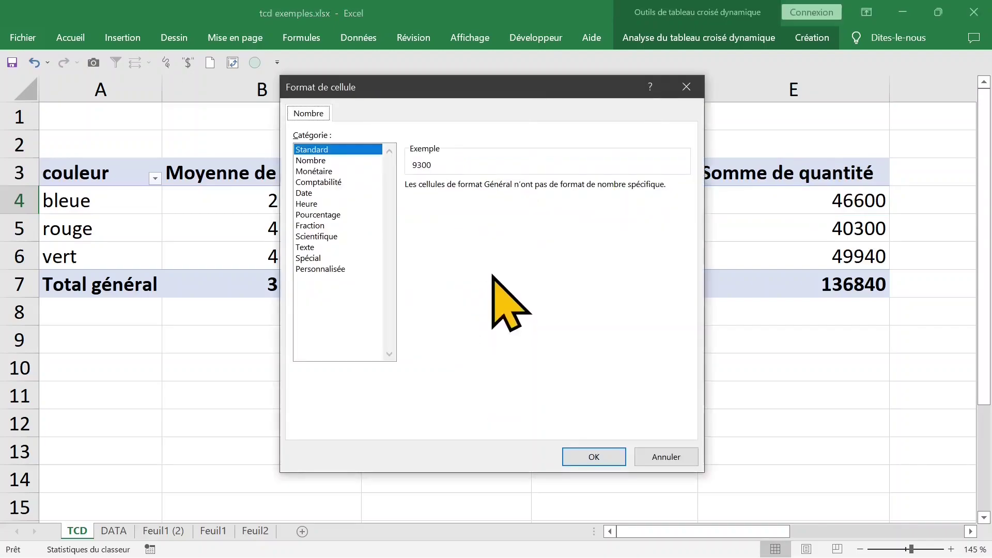
click(320, 172)
click(617, 458)
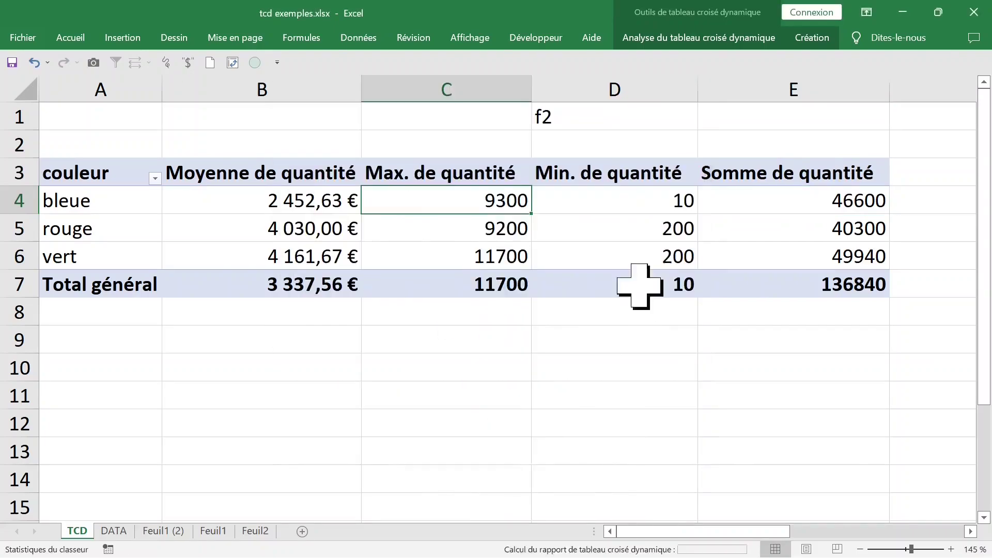
Apply the Monétaire number format to the Min. de quantité values
click(610, 202)
right_click(593, 198)
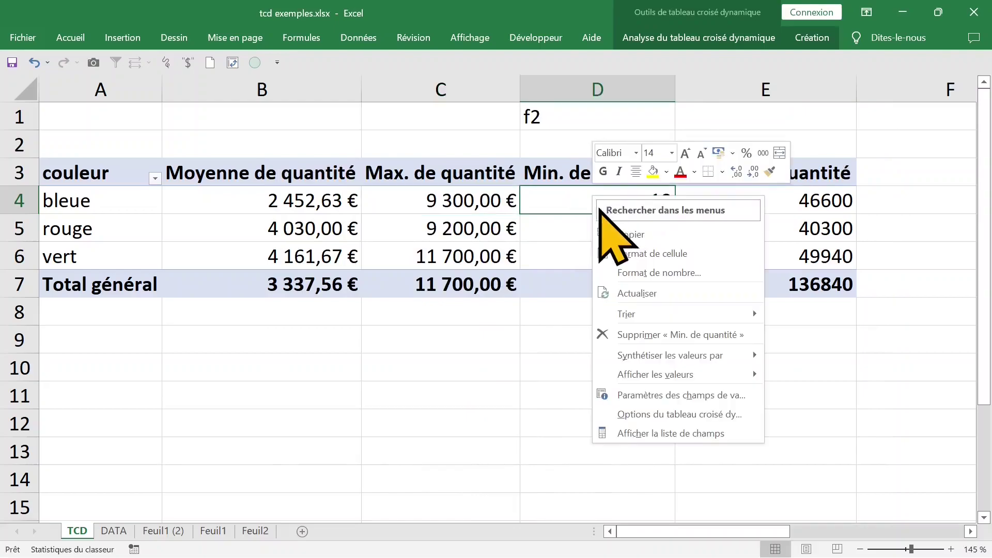
click(659, 272)
click(483, 155)
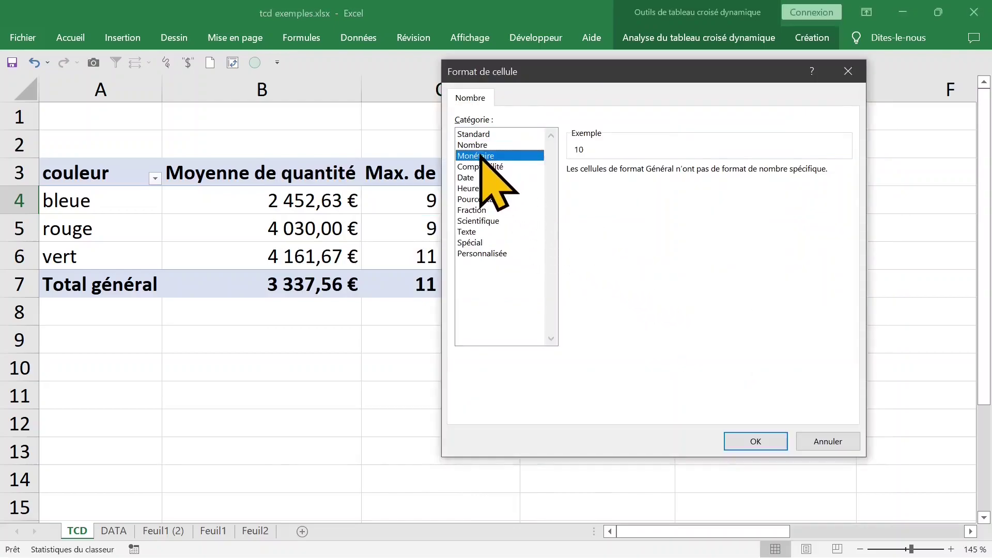
click(756, 441)
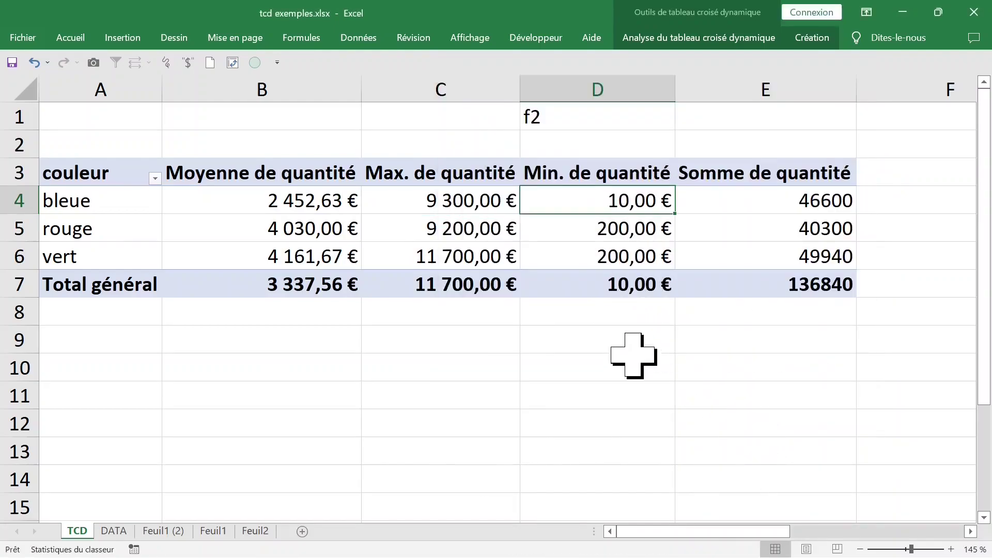
Apply the Monétaire number format with 2 decimals and the € symbol to the Somme de quantité values
right_click(763, 201)
click(794, 275)
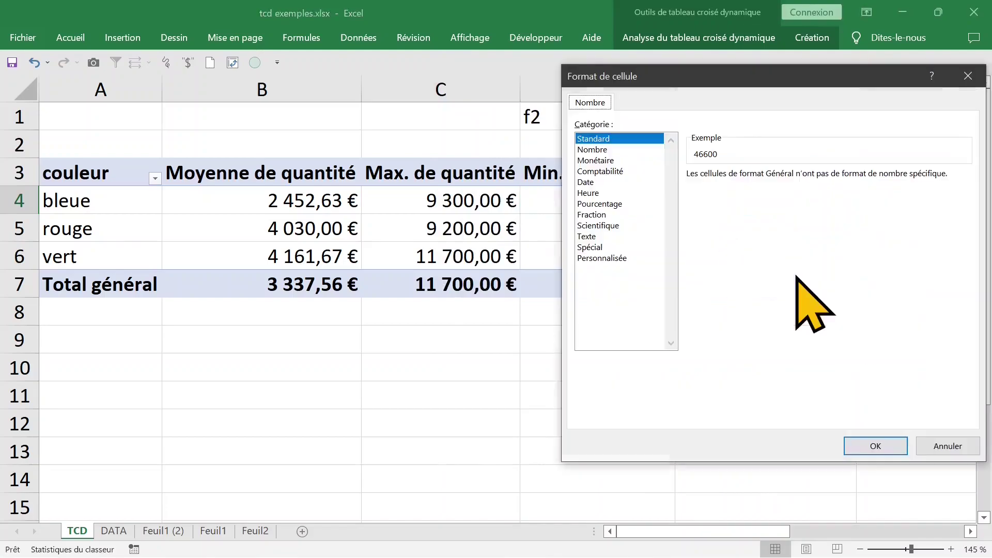
click(594, 160)
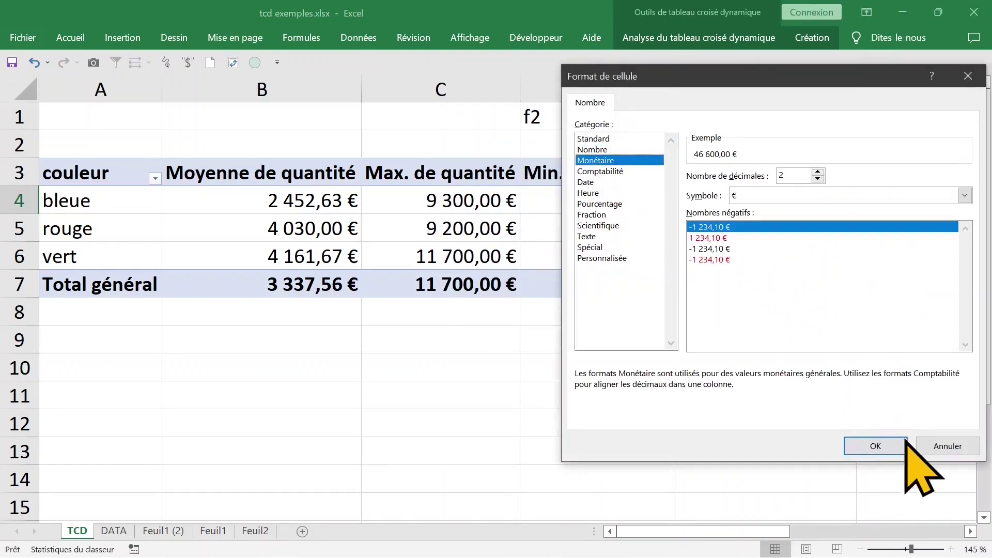
click(902, 442)
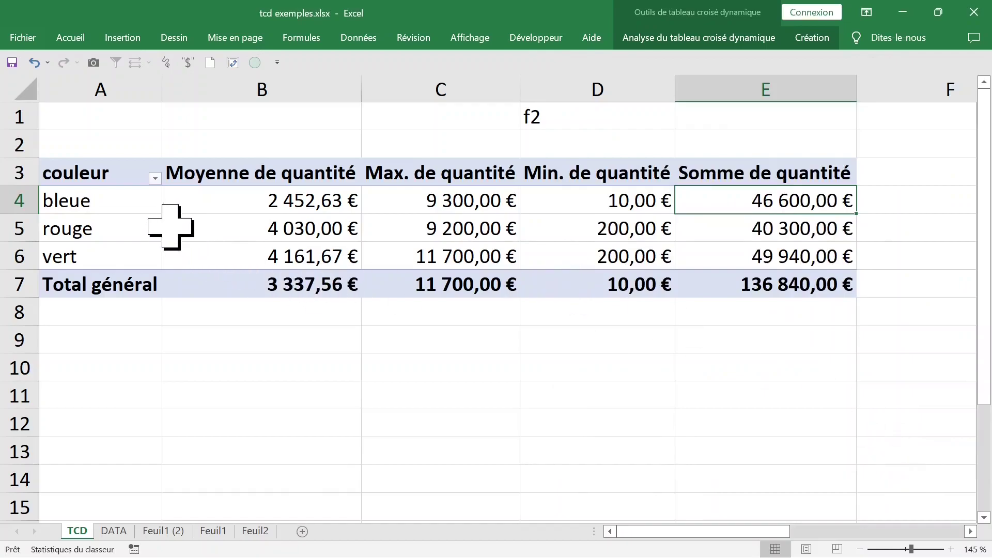
Display the pivot table's field list and add type to the columns, above Valeurs
click(143, 209)
click(215, 209)
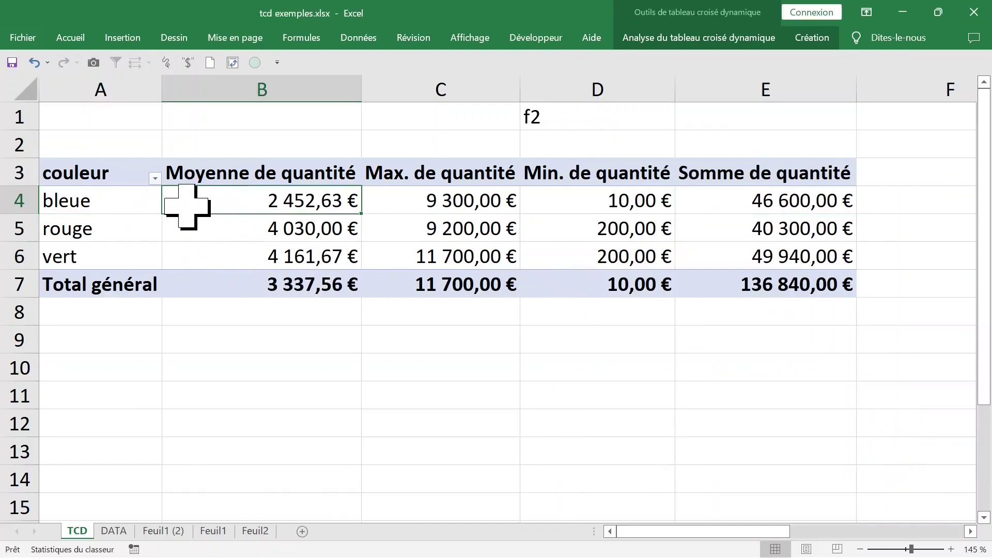
click(113, 203)
click(671, 39)
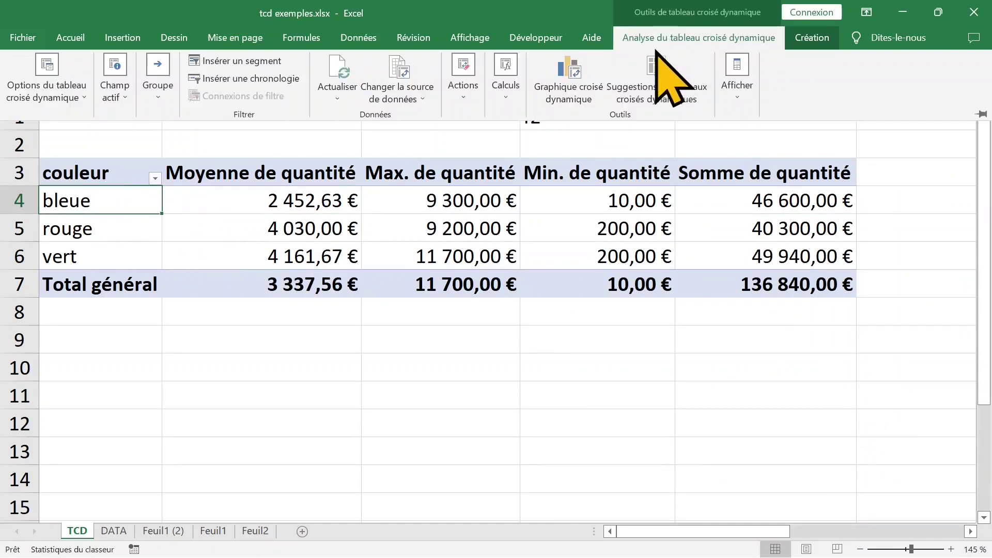
click(740, 89)
click(745, 144)
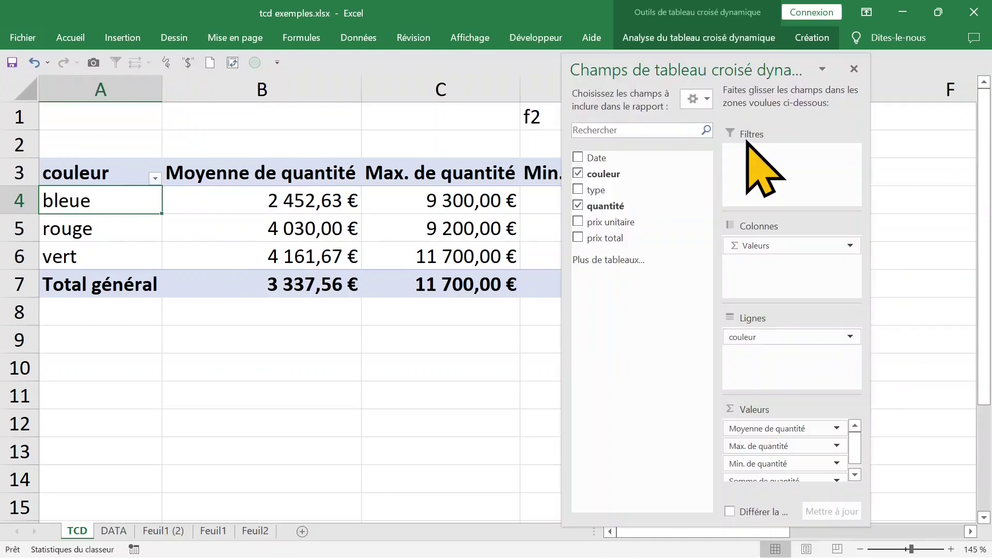
drag(582, 190, 649, 238)
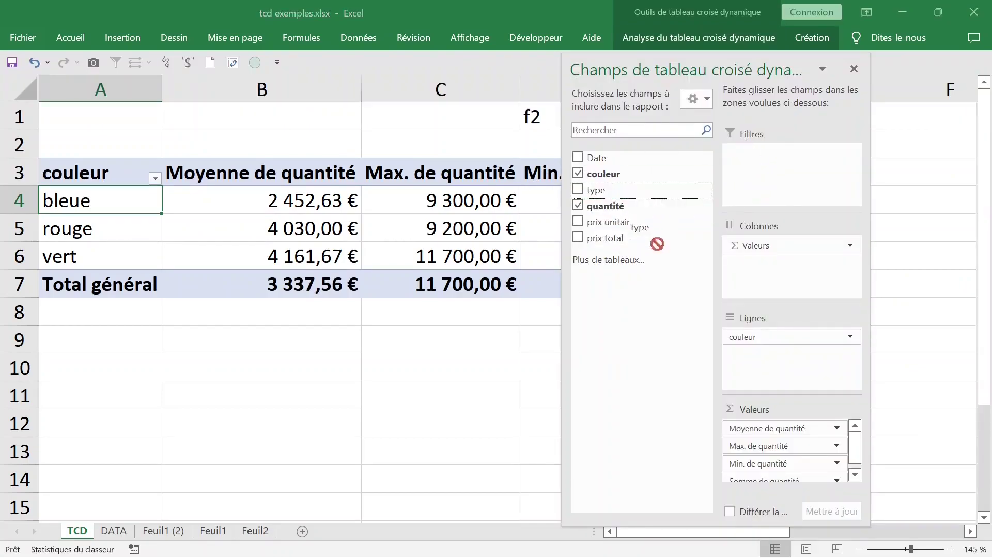
drag(780, 256, 767, 247)
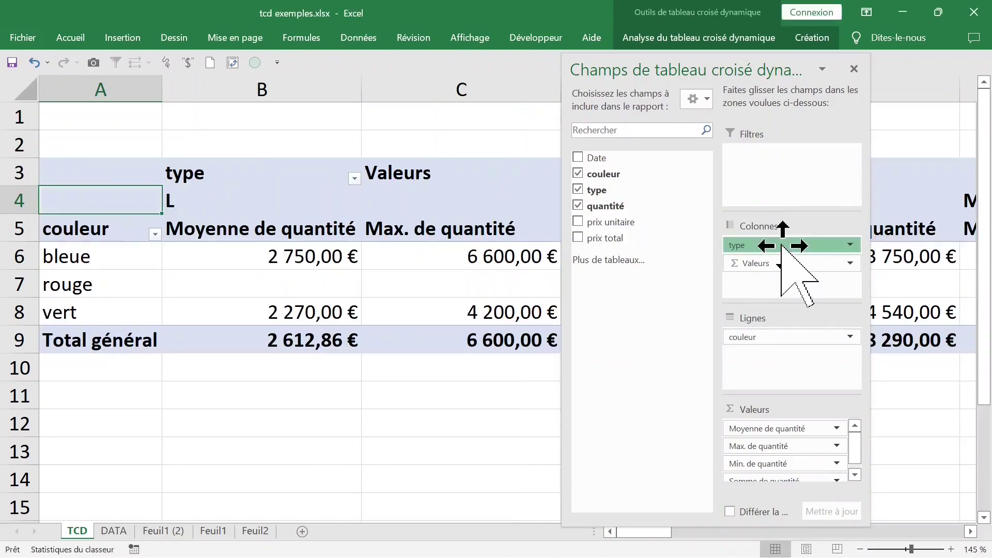
Move type from the columns to the rows and order the row fields with couleur above type
drag(782, 246, 763, 305)
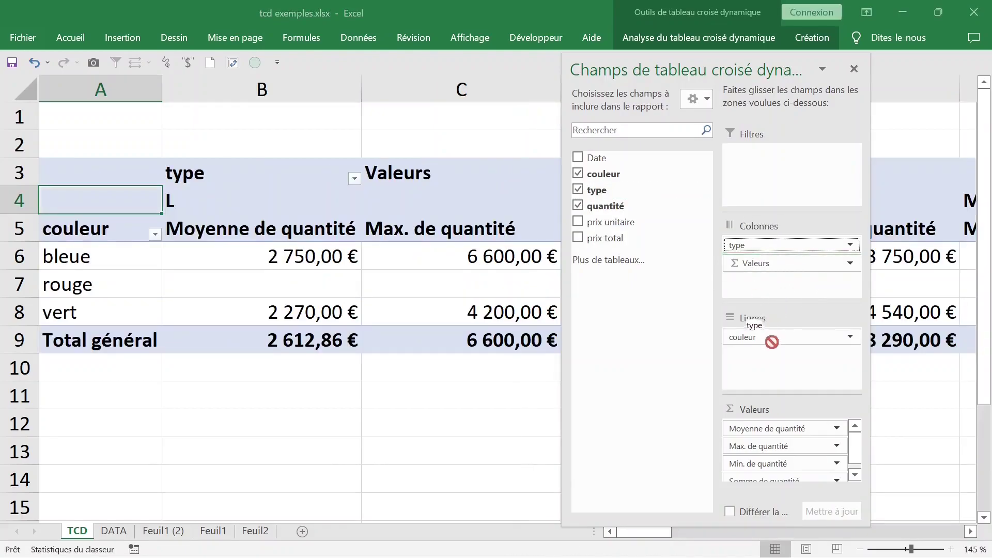
drag(768, 339, 767, 336)
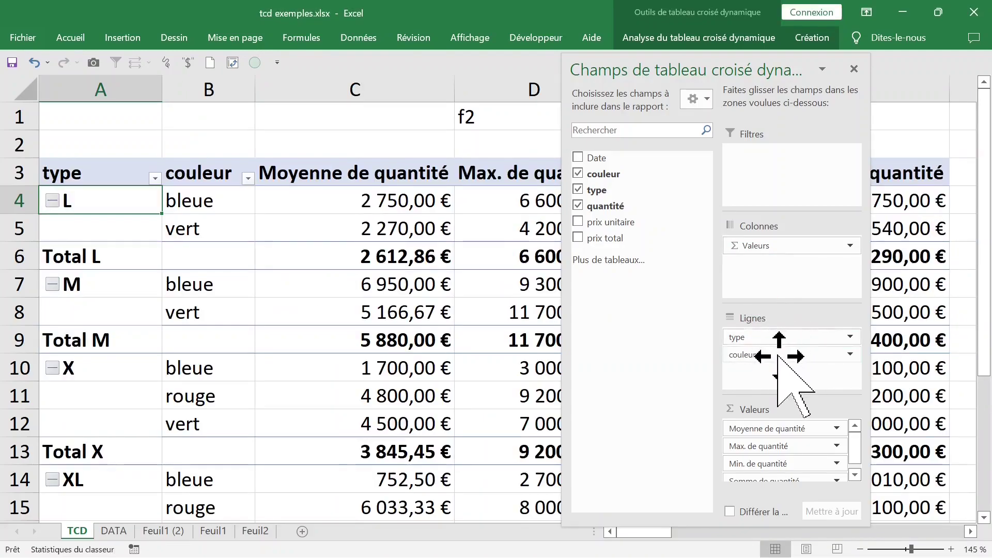
drag(778, 356, 744, 302)
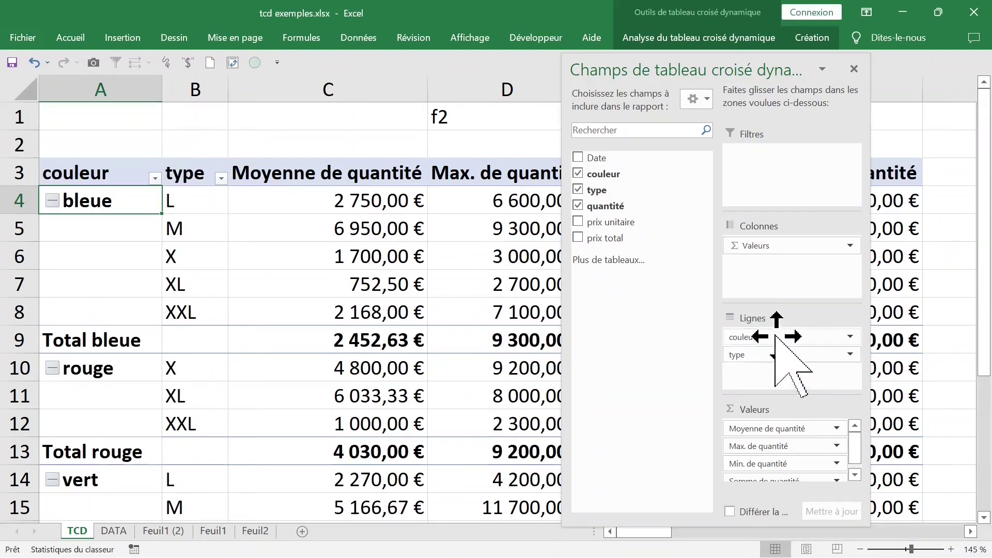
Move couleur from the pivot table's rows to its report filters and close the field list
click(775, 336)
drag(777, 334, 780, 267)
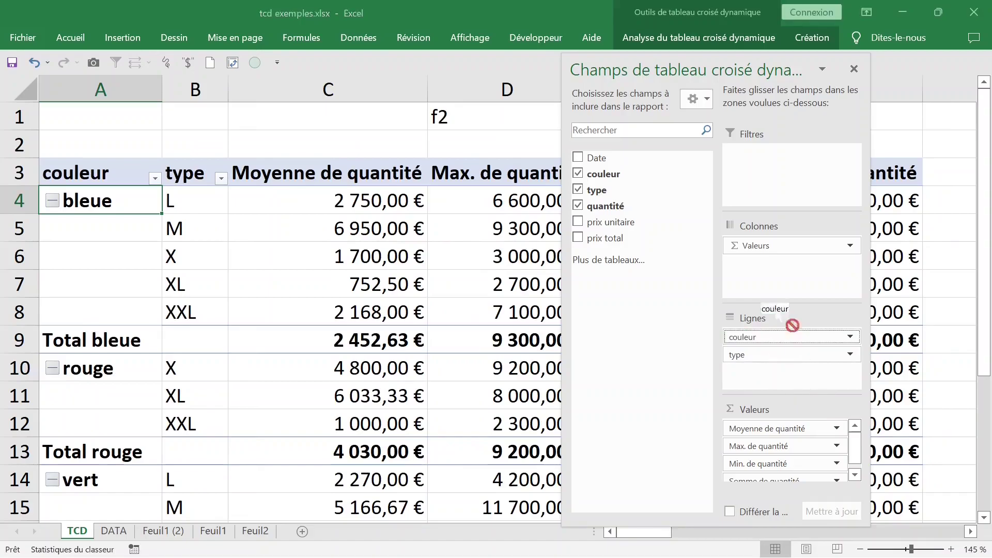
drag(782, 178, 781, 177)
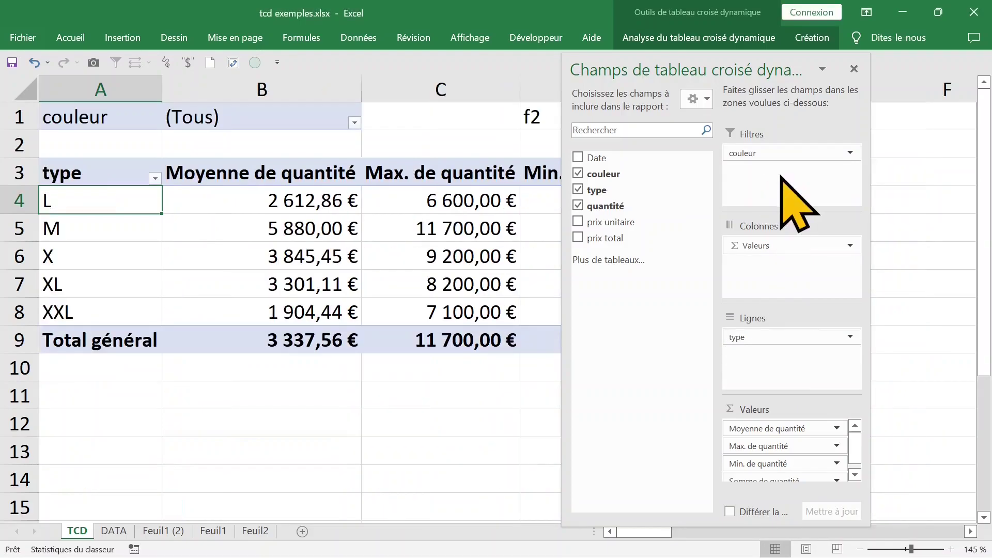
click(388, 229)
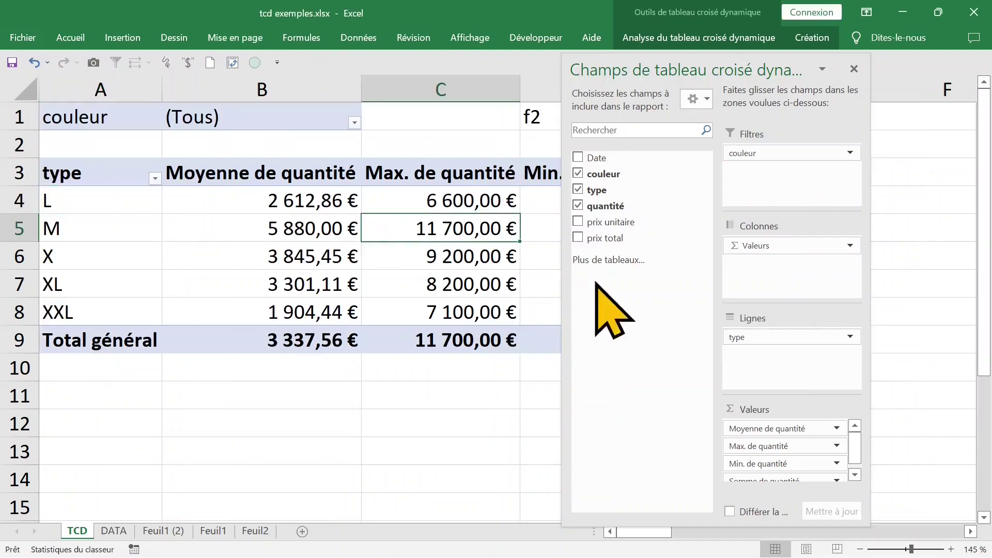
click(854, 69)
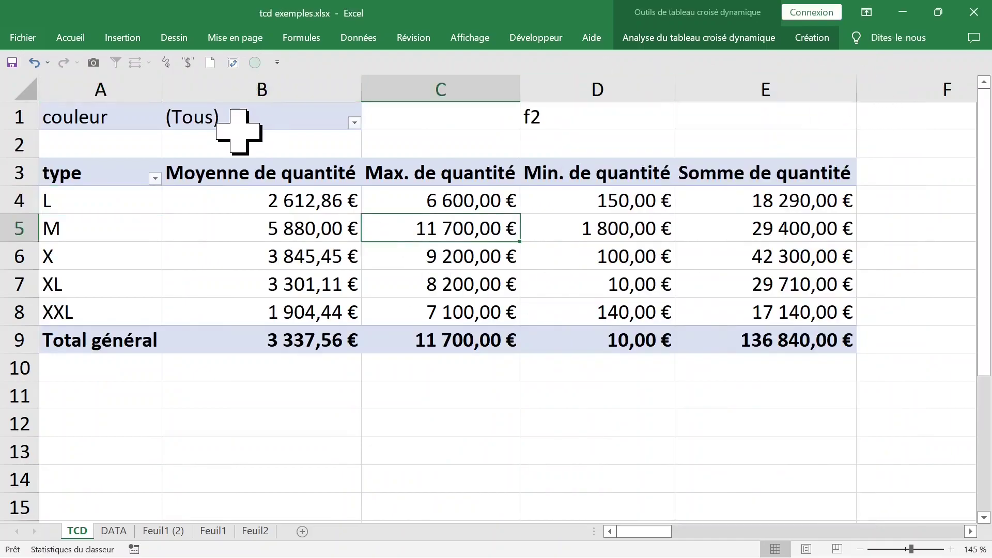
click(324, 120)
click(355, 123)
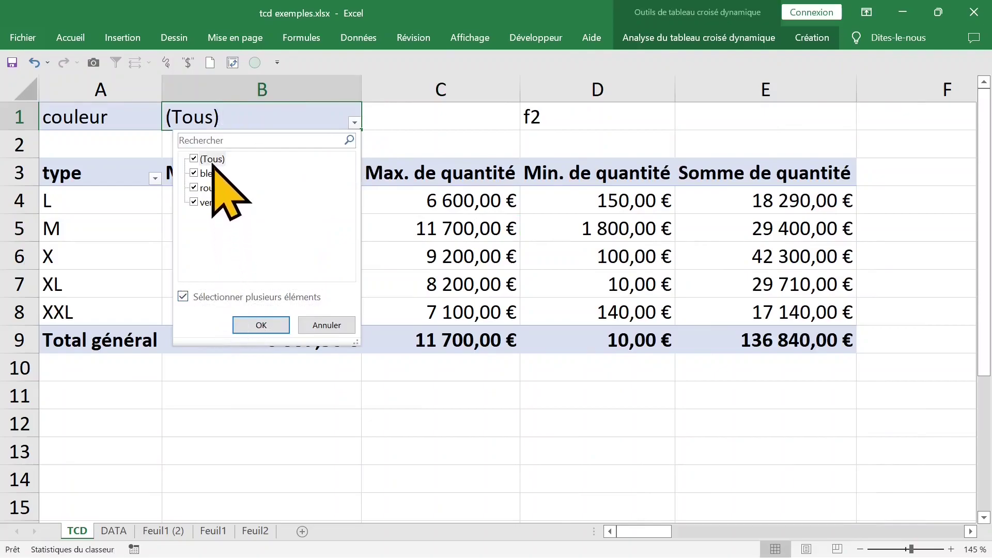
click(204, 173)
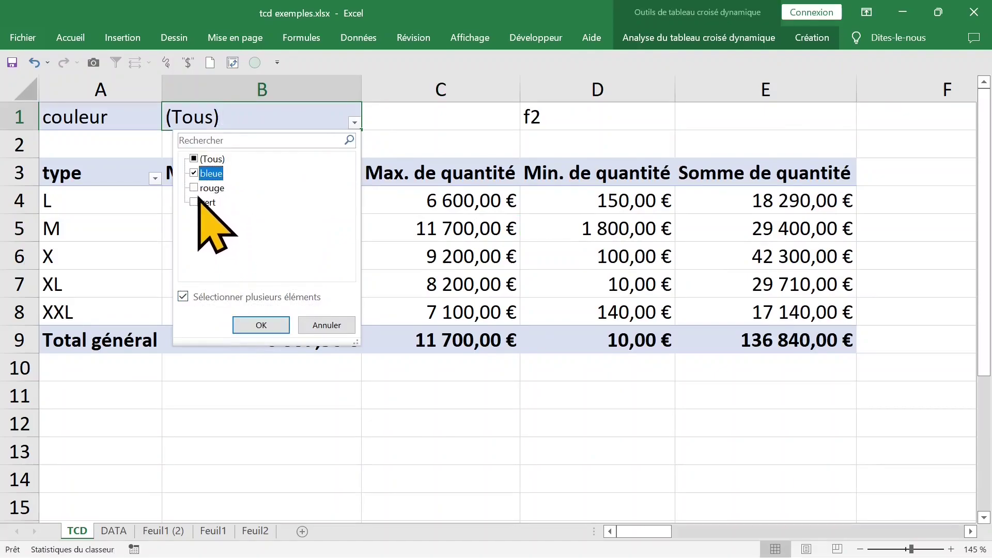
click(207, 188)
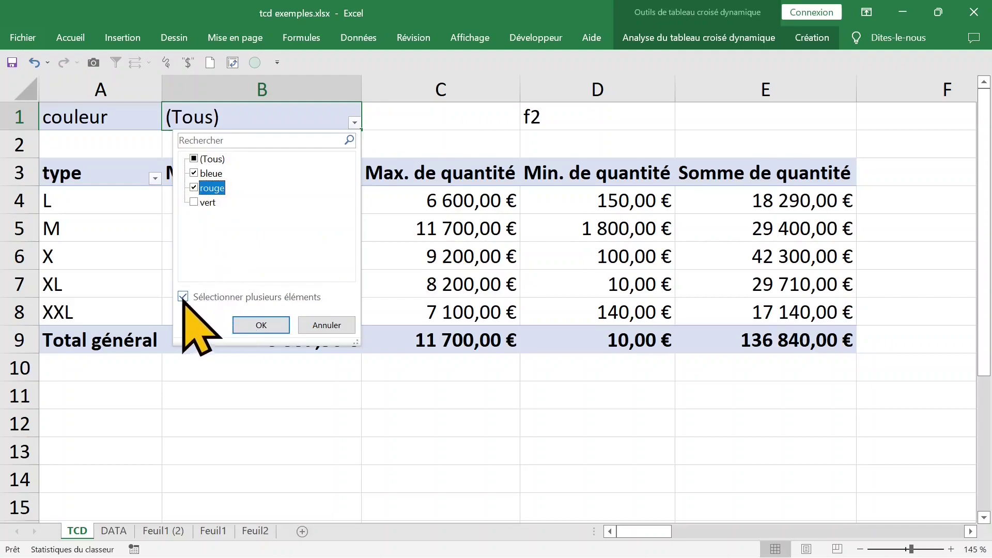
click(327, 325)
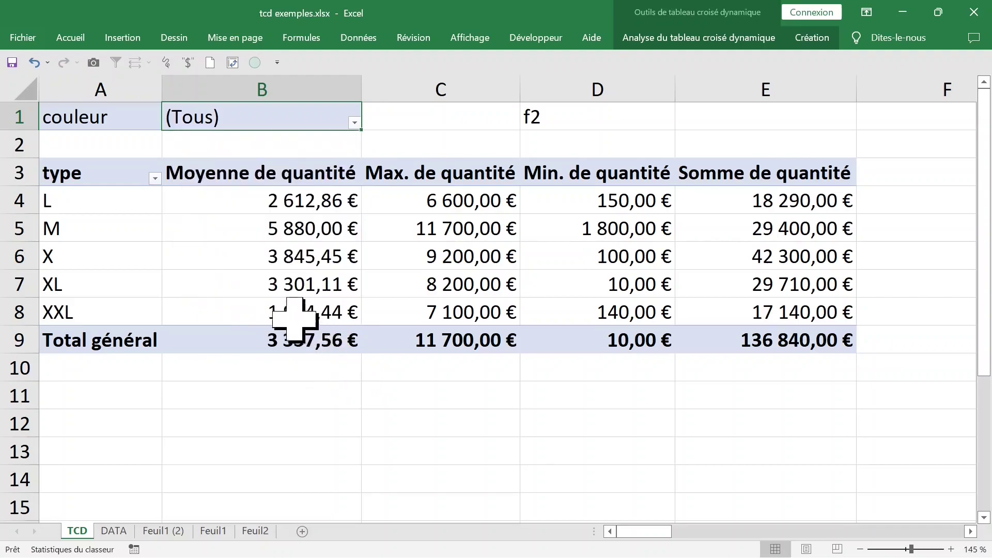
Apply the (Tous) choice in the couleur report filter
click(355, 122)
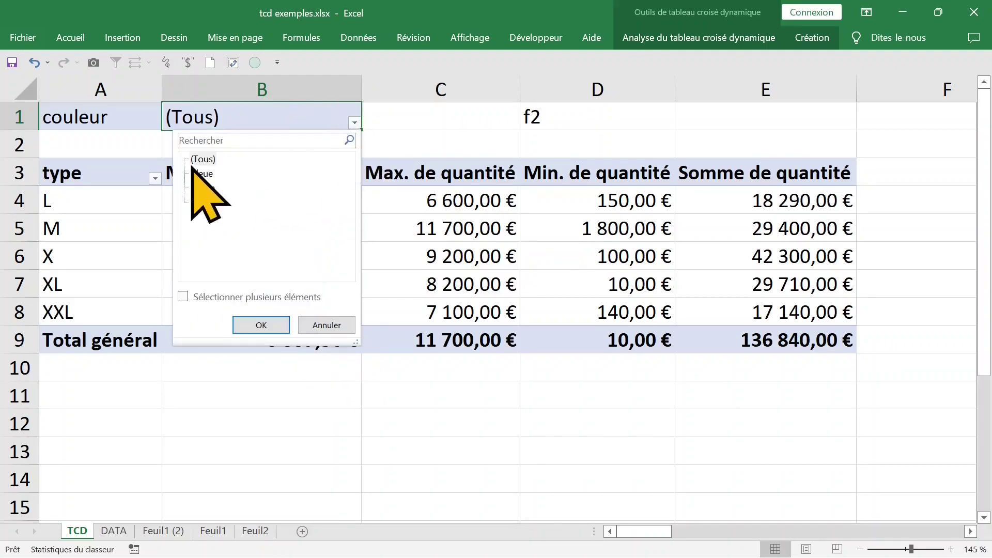
click(203, 159)
click(276, 327)
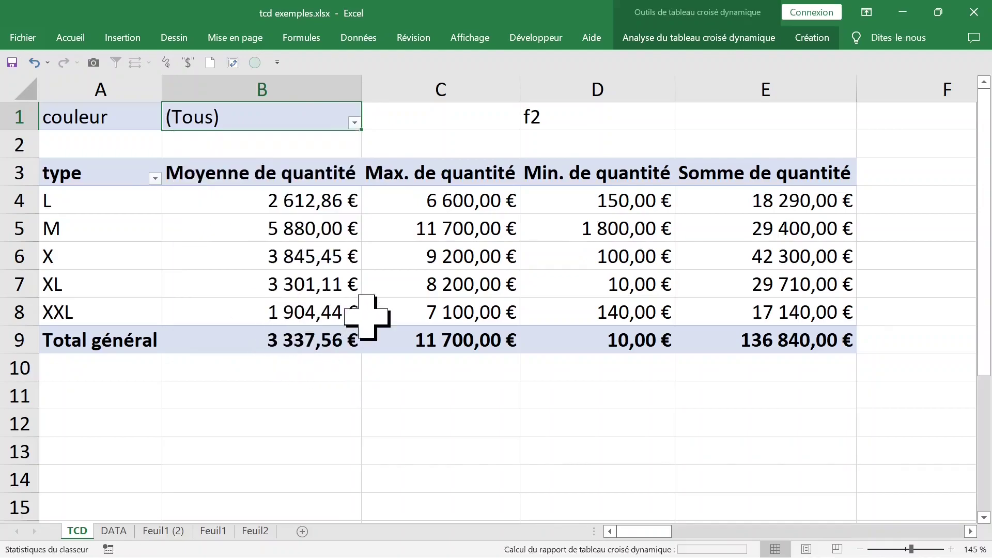
Generate a separate pivot sheet for each couleur value with the report filter pages option
click(334, 259)
click(705, 42)
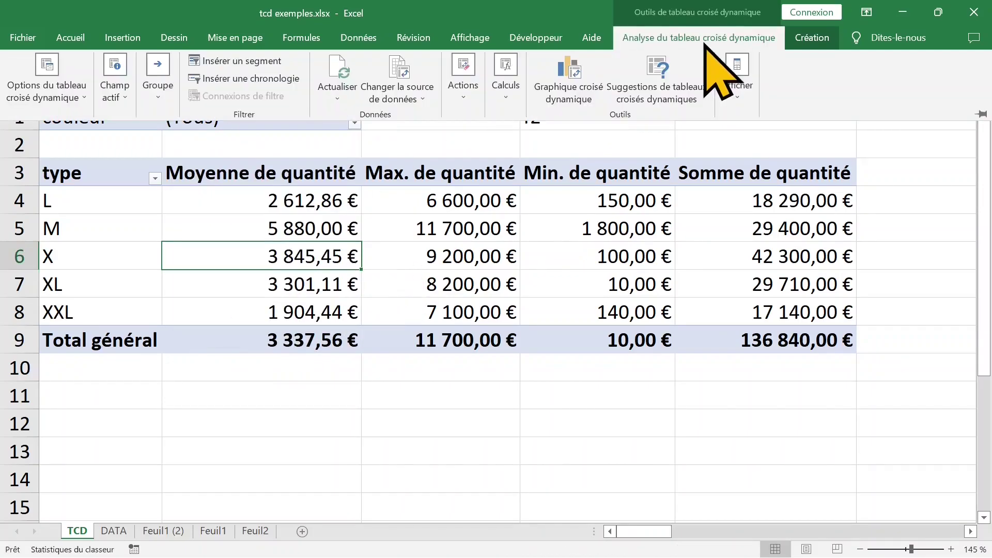
click(67, 94)
click(67, 167)
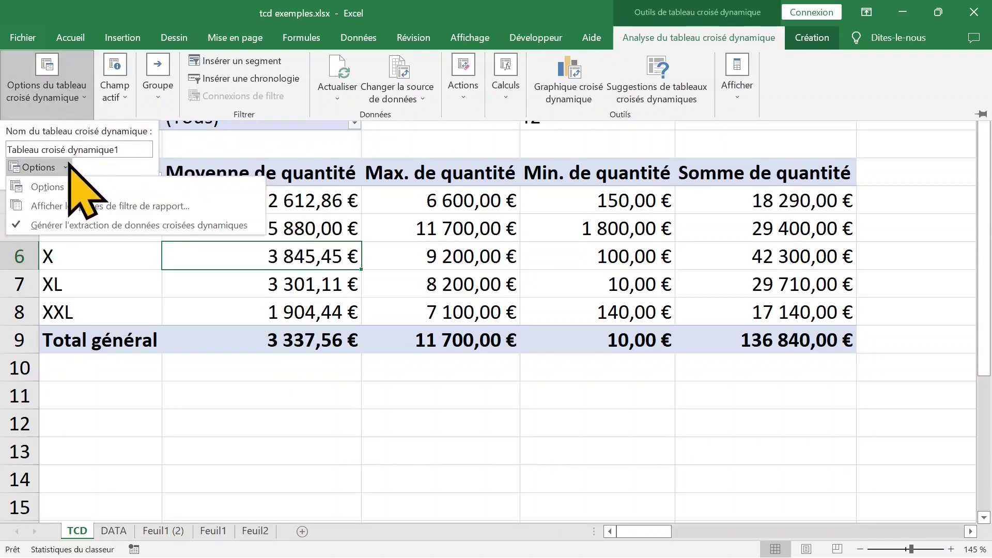
click(137, 207)
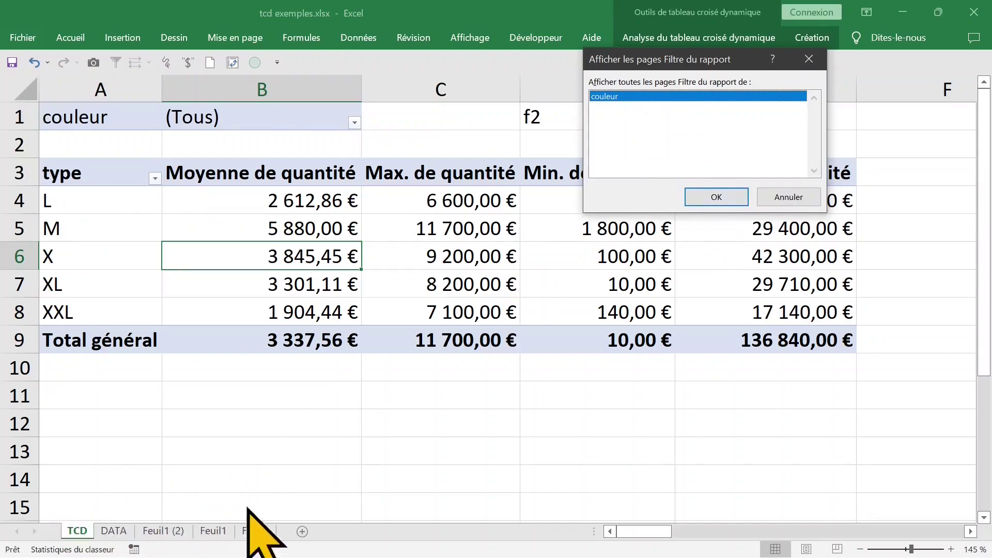
click(716, 197)
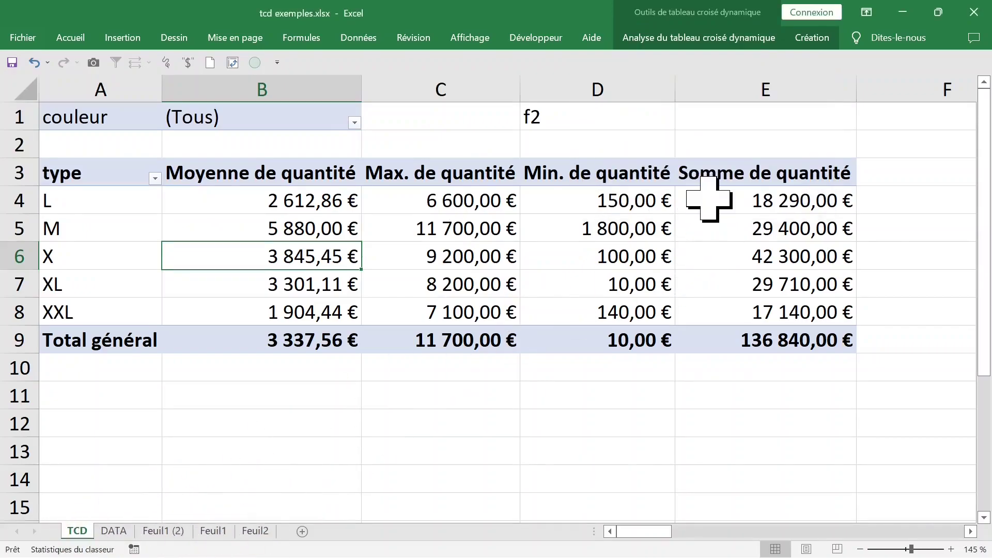
Examine the pivot tables on the generated rouge, vert and bleue sheets and compare them with TCD
click(120, 532)
click(156, 531)
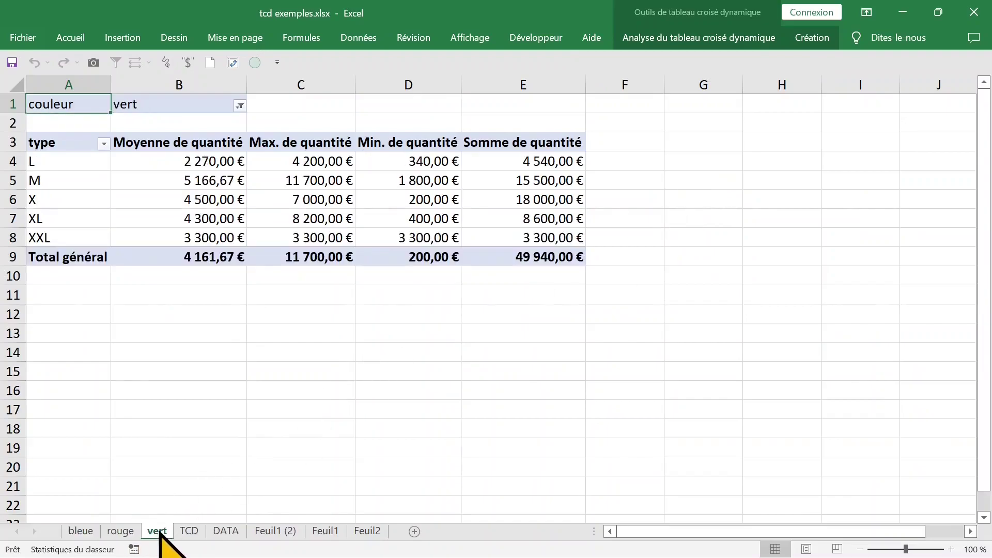
click(126, 532)
click(80, 531)
click(158, 532)
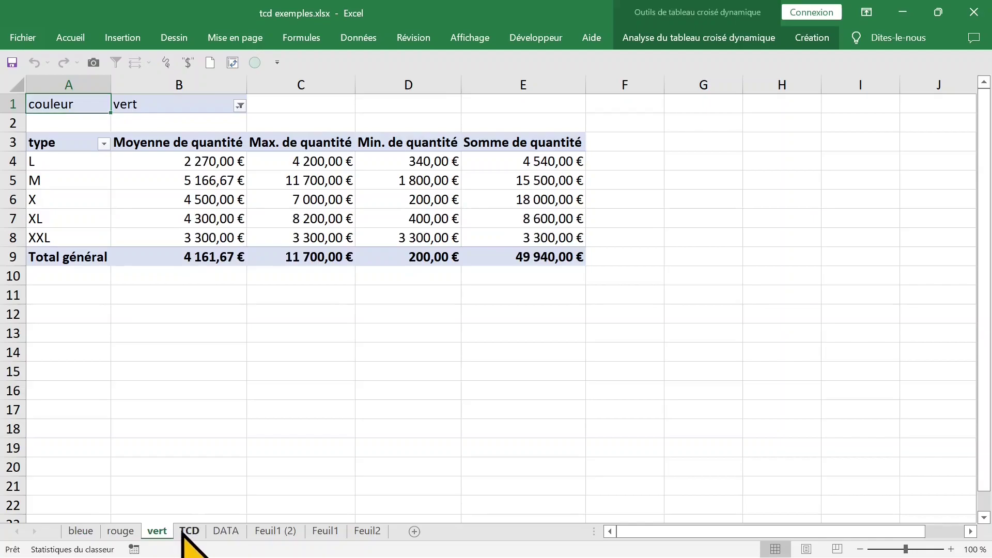
click(189, 531)
click(121, 532)
Delete the generated bleue, rouge and vert sheets together
click(80, 531)
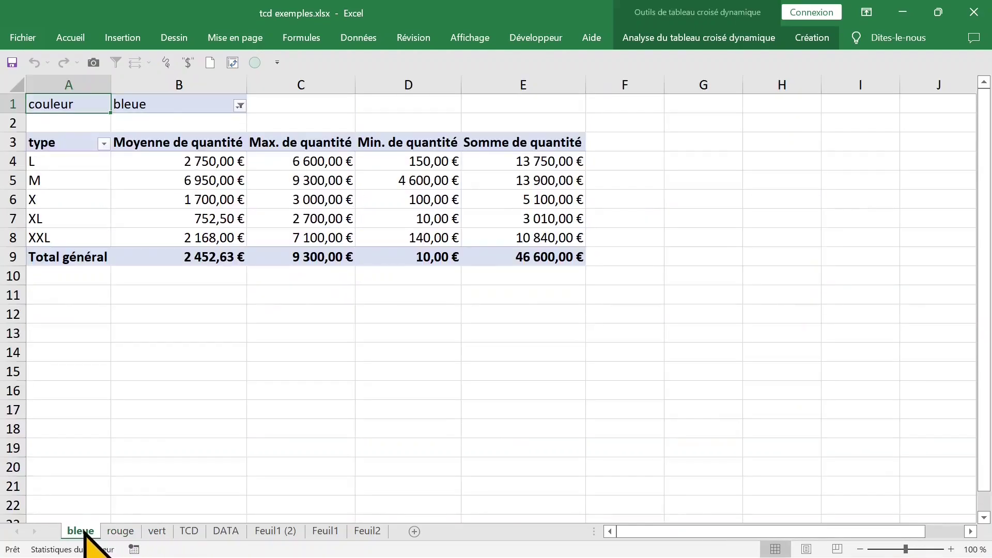
shift+click(158, 534)
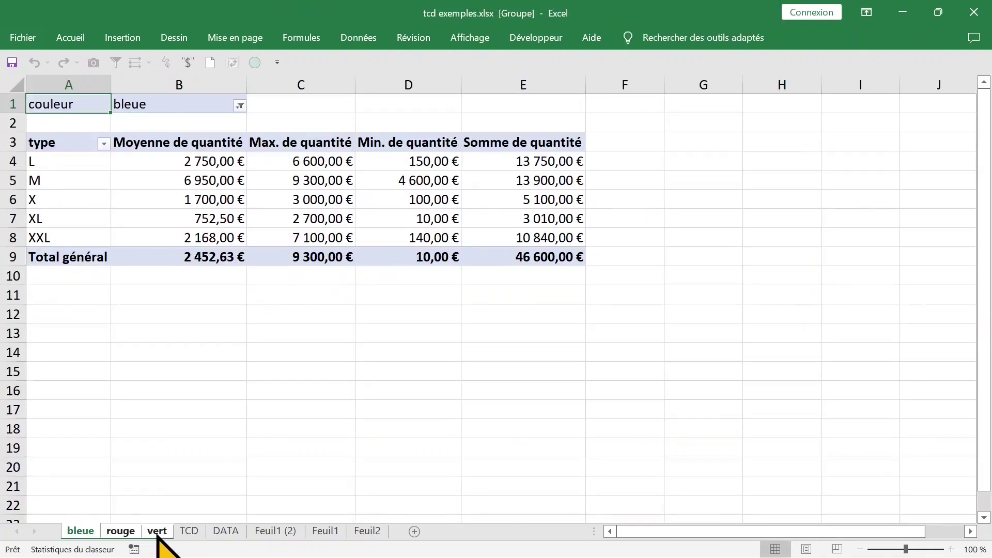
right_click(157, 534)
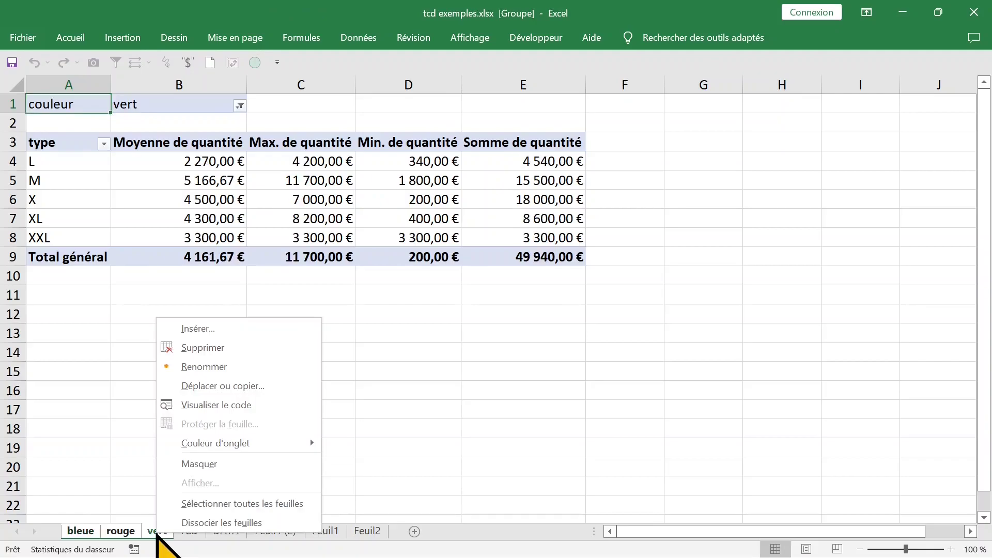
click(238, 348)
click(466, 331)
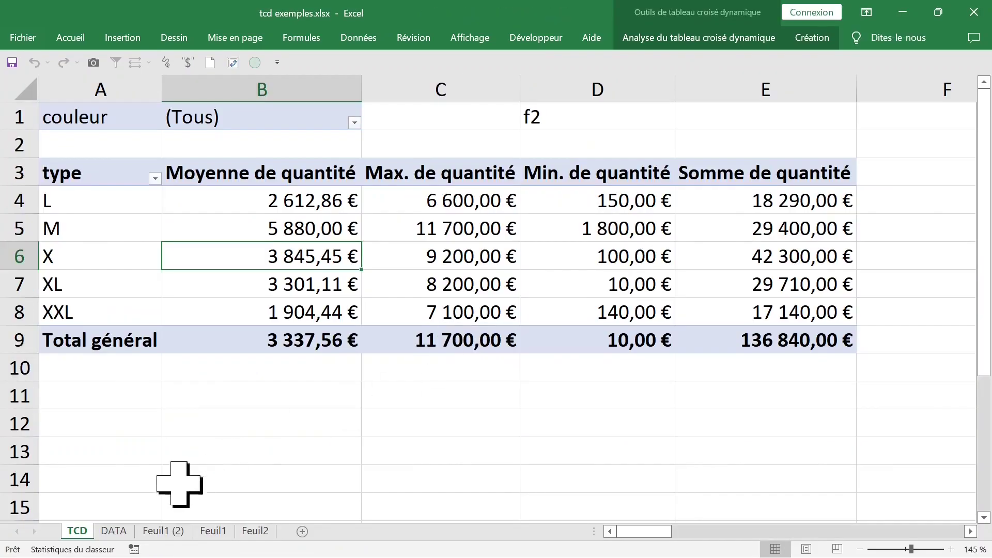
Rearrange the TCD pivot fields by moving couleur from the filters to the rows and type from the rows to the filters
click(308, 125)
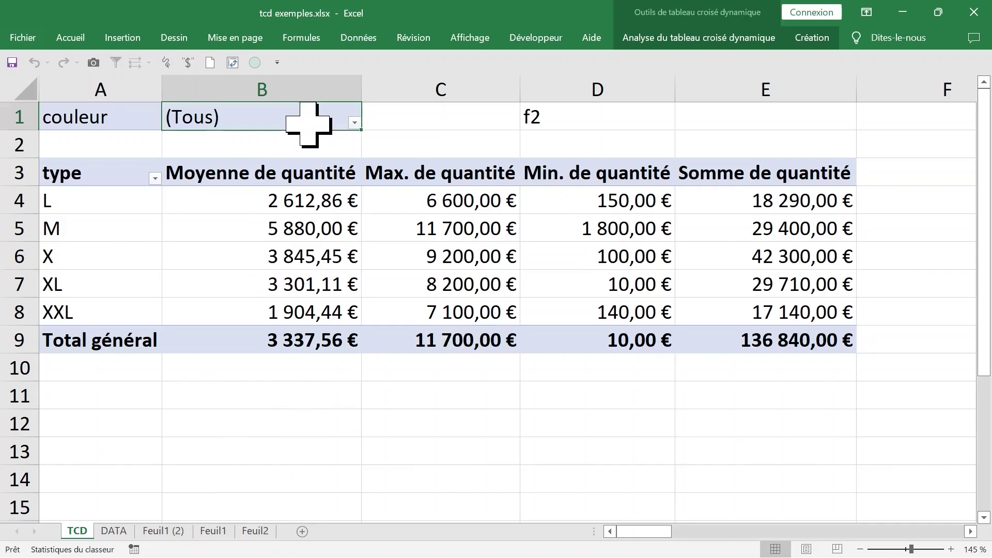
click(257, 172)
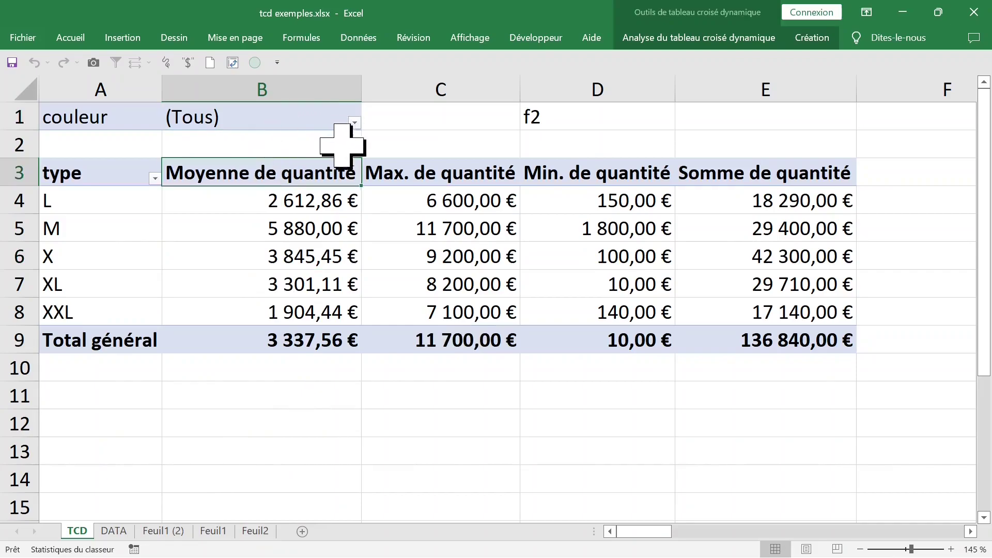
click(672, 38)
click(737, 82)
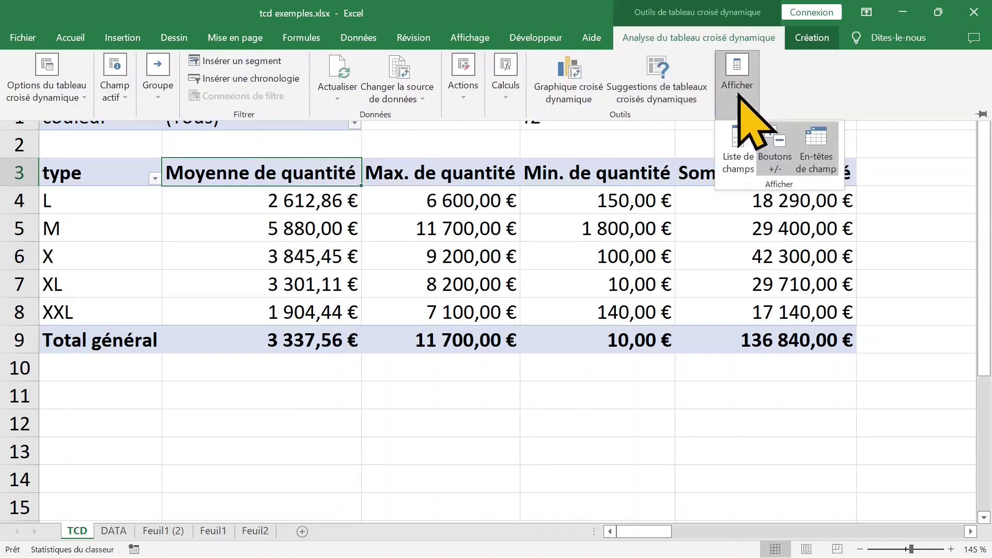
click(744, 144)
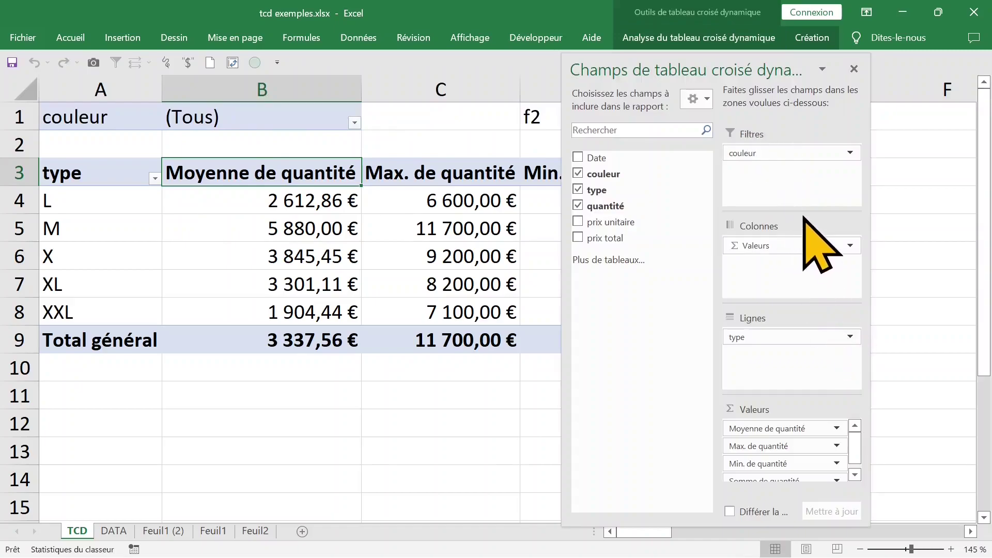
drag(771, 154, 782, 206)
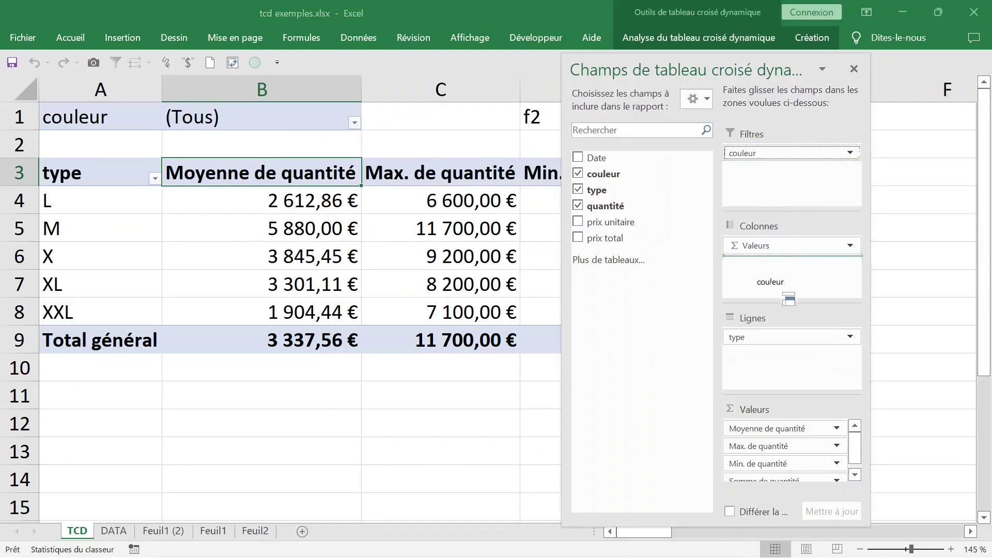
drag(784, 345, 775, 275)
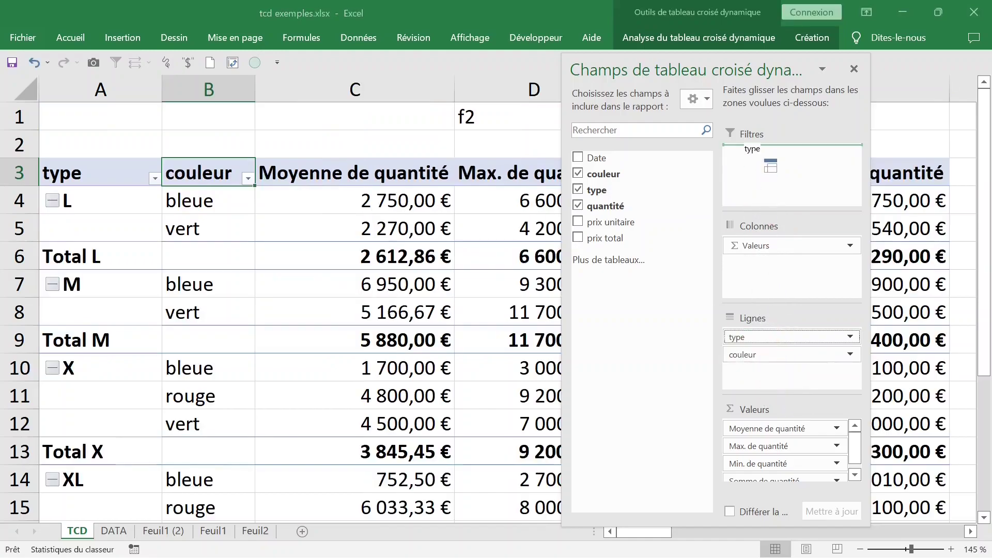
drag(764, 161, 757, 164)
click(333, 227)
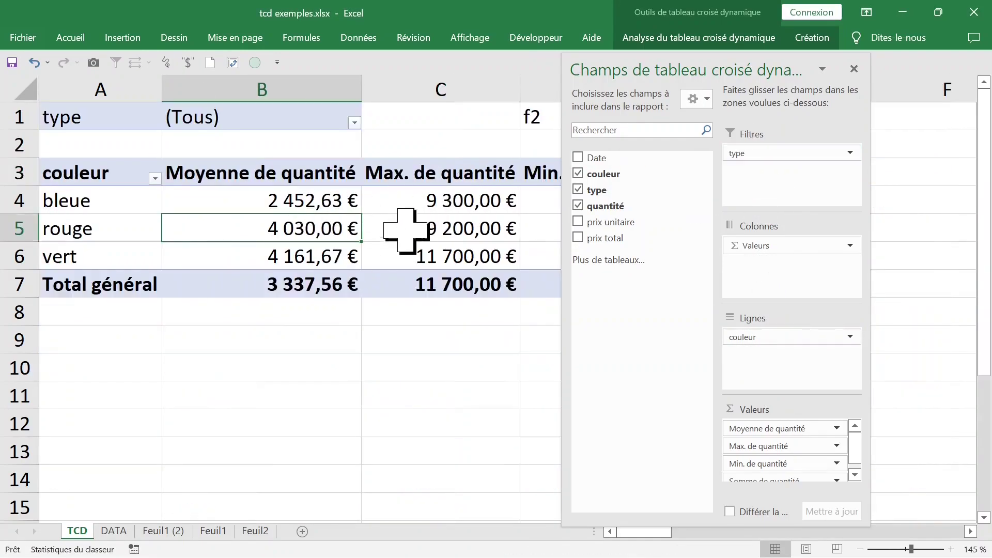
click(854, 68)
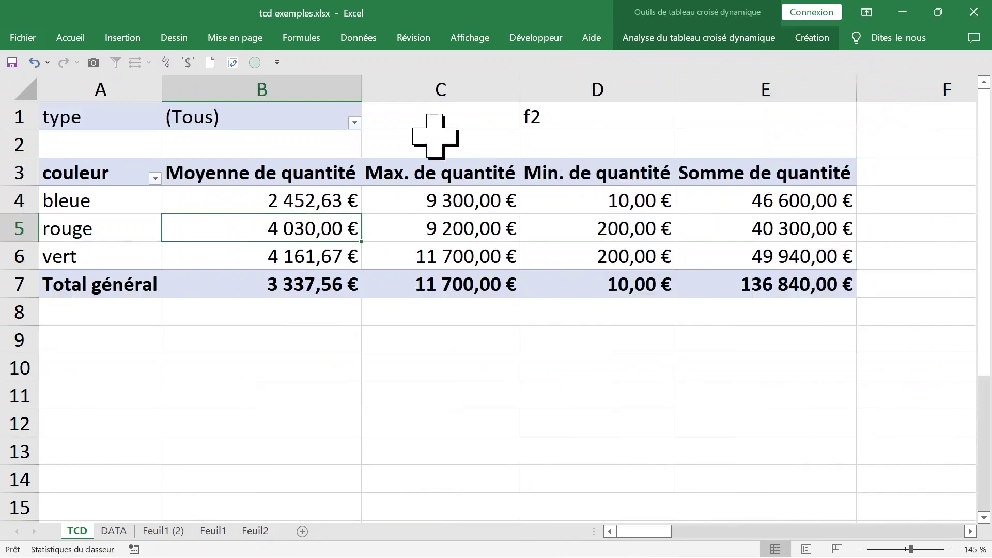
Generate a separate pivot sheet for each type value with the report filter pages option
click(355, 123)
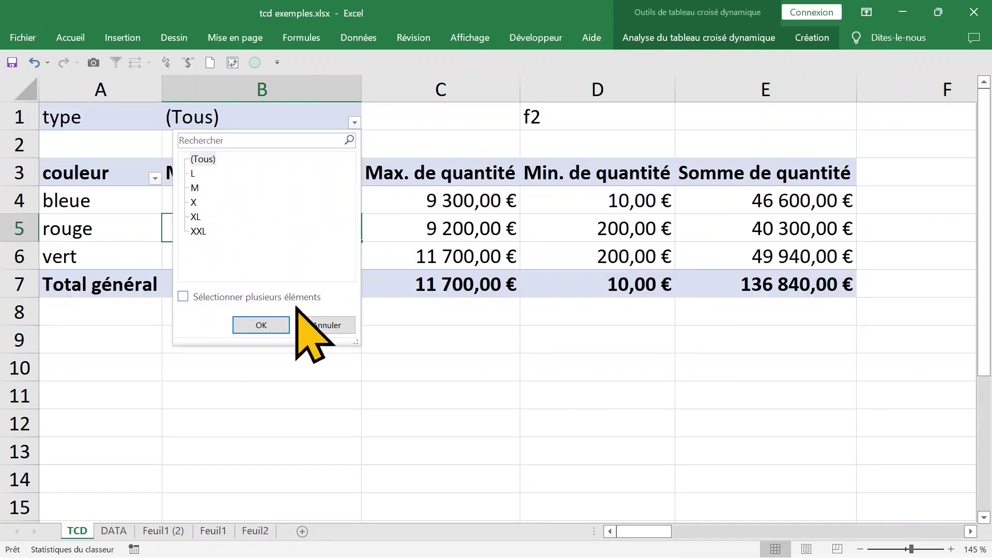
click(331, 325)
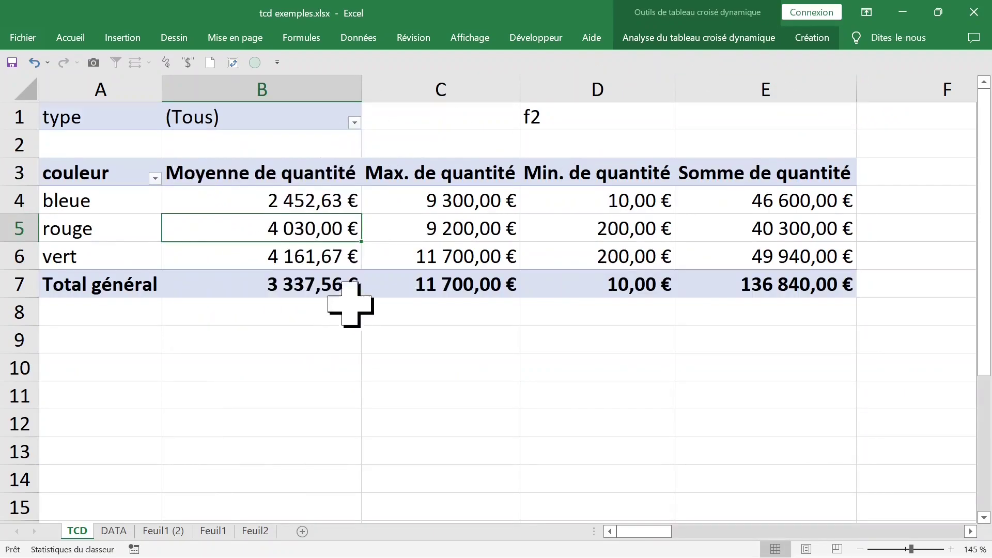
click(757, 41)
click(48, 88)
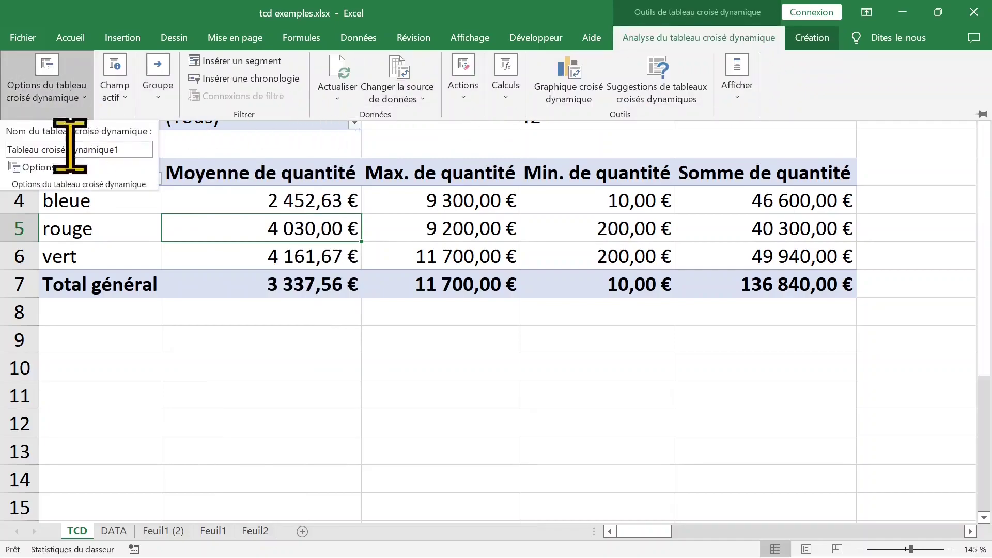
click(31, 181)
click(77, 206)
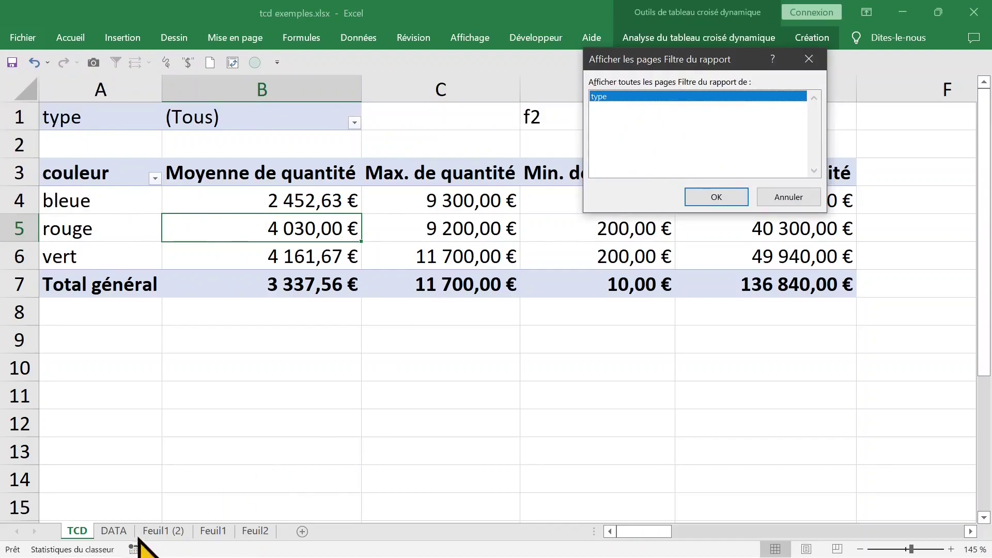
click(716, 197)
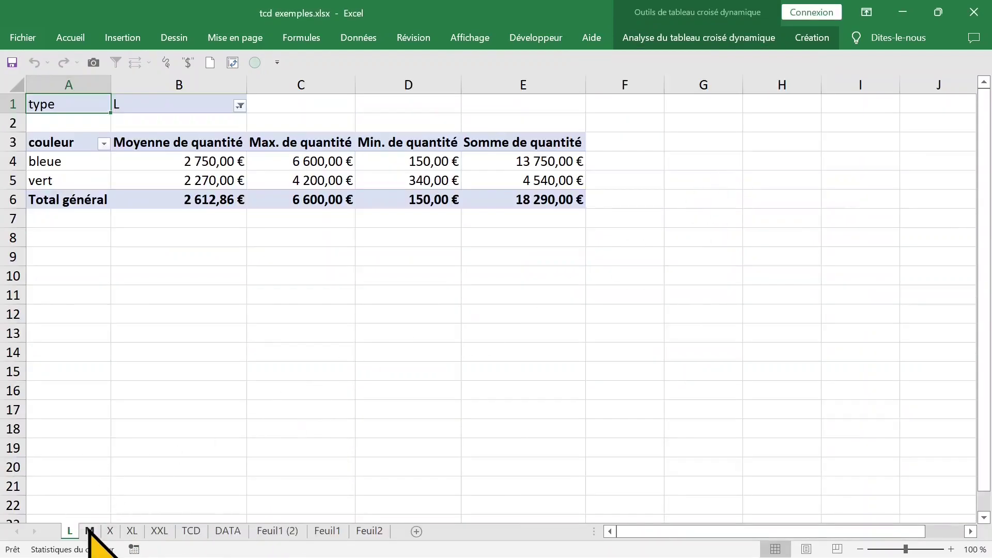
Examine the generated M, X, XL and XXL sheets and return to the TCD sheet
click(89, 531)
click(110, 531)
click(132, 532)
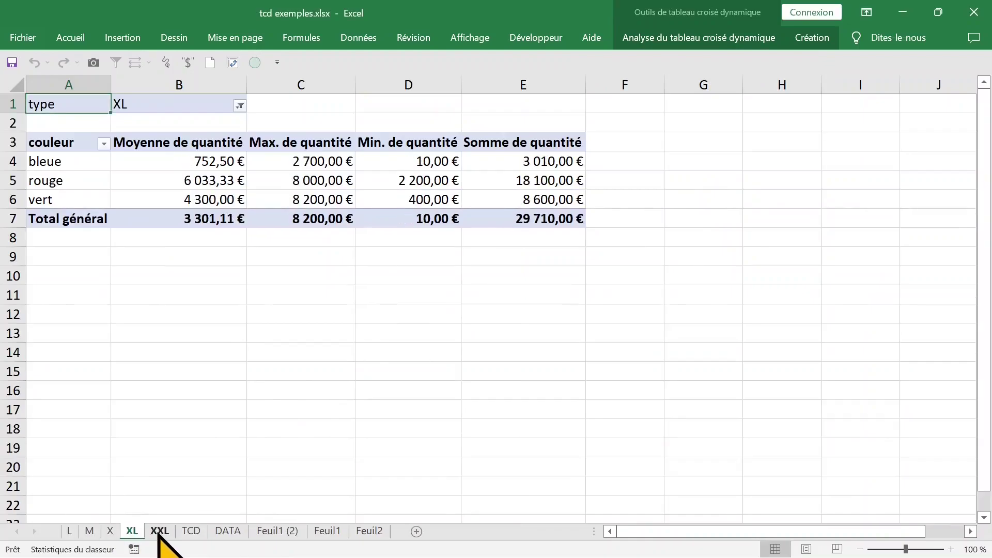
click(158, 535)
click(201, 536)
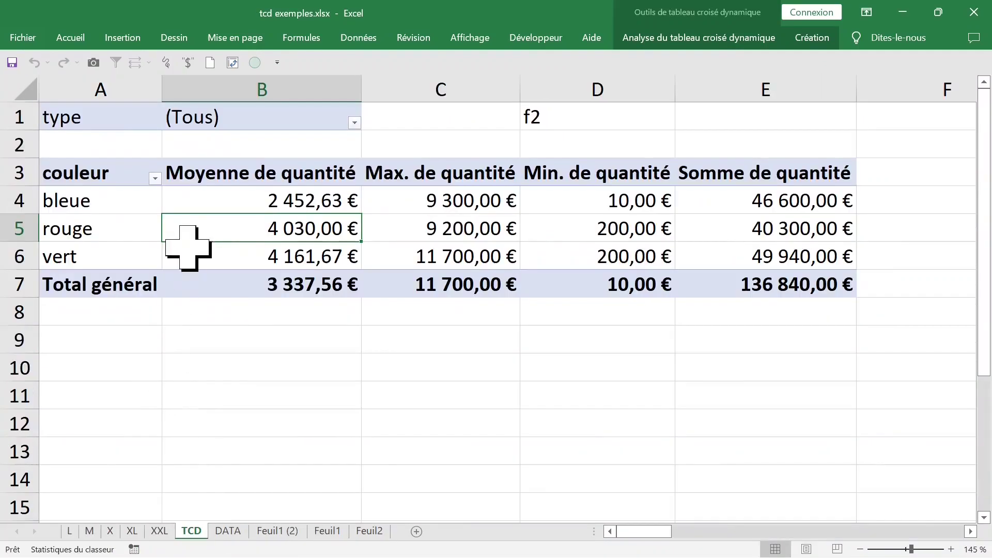
Look through the generated type sheets and delete L, M, X, XL and XXL together
click(158, 533)
click(131, 532)
click(110, 532)
click(90, 532)
click(68, 532)
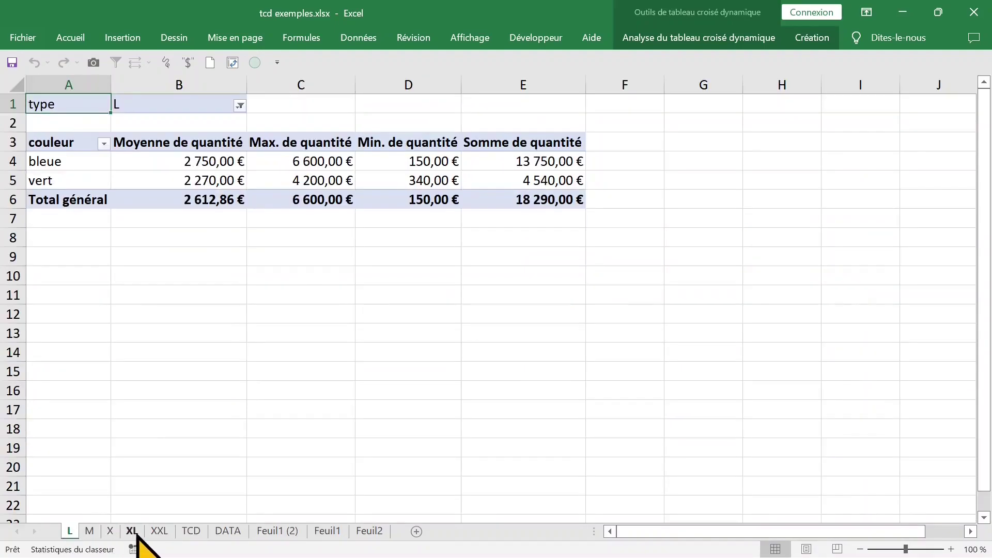
shift+click(158, 532)
right_click(157, 532)
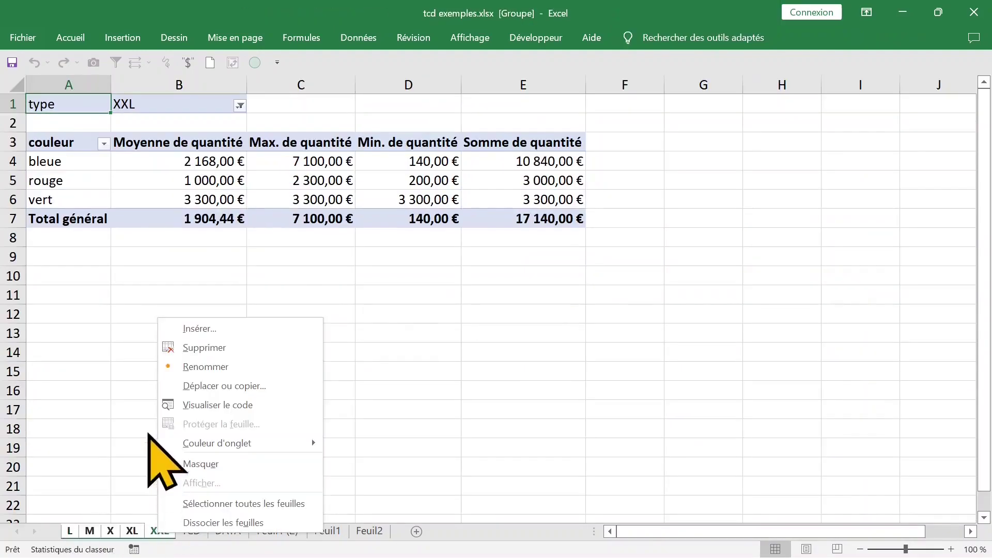
click(207, 347)
click(461, 330)
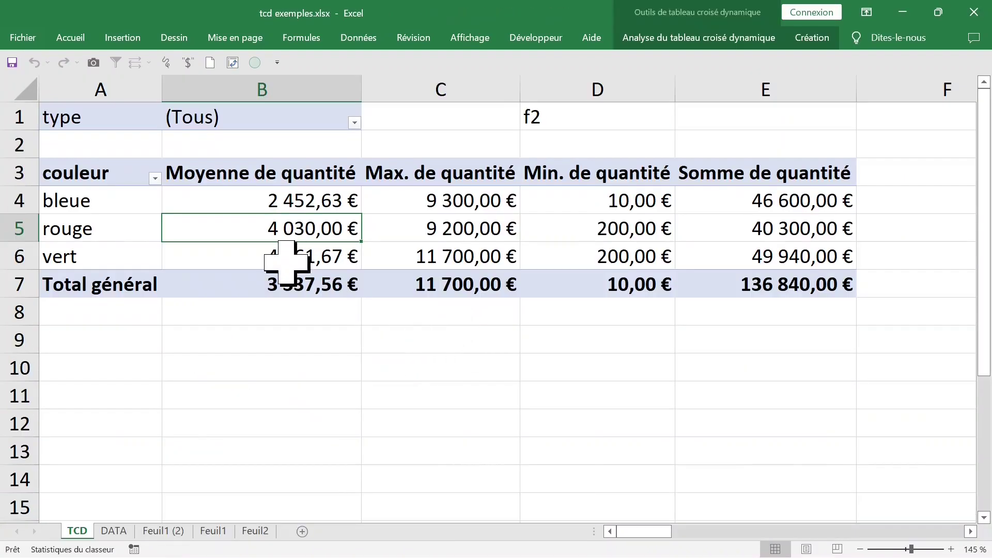
Move the type field from the filters to the rows above couleur, and close the pivot table field list
click(310, 122)
right_click(311, 123)
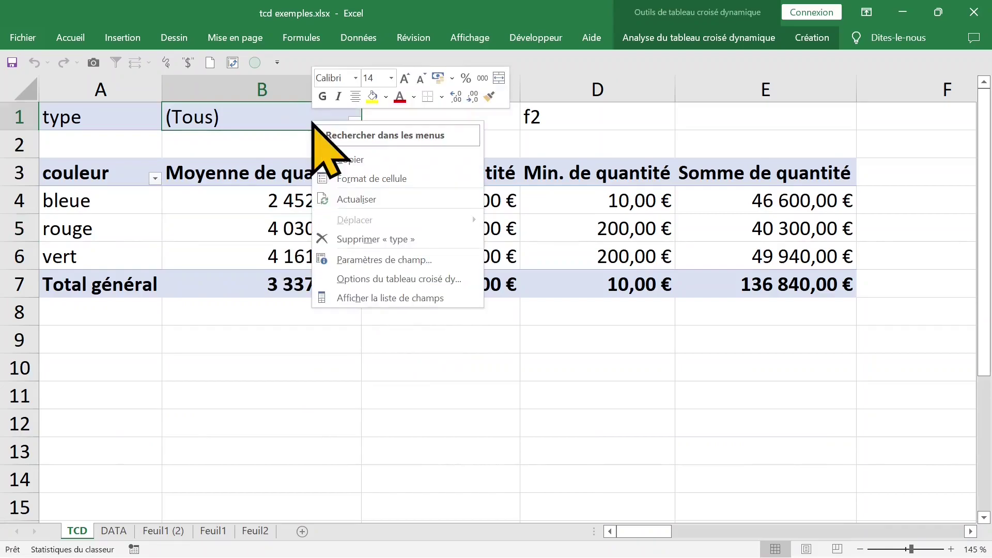
click(371, 298)
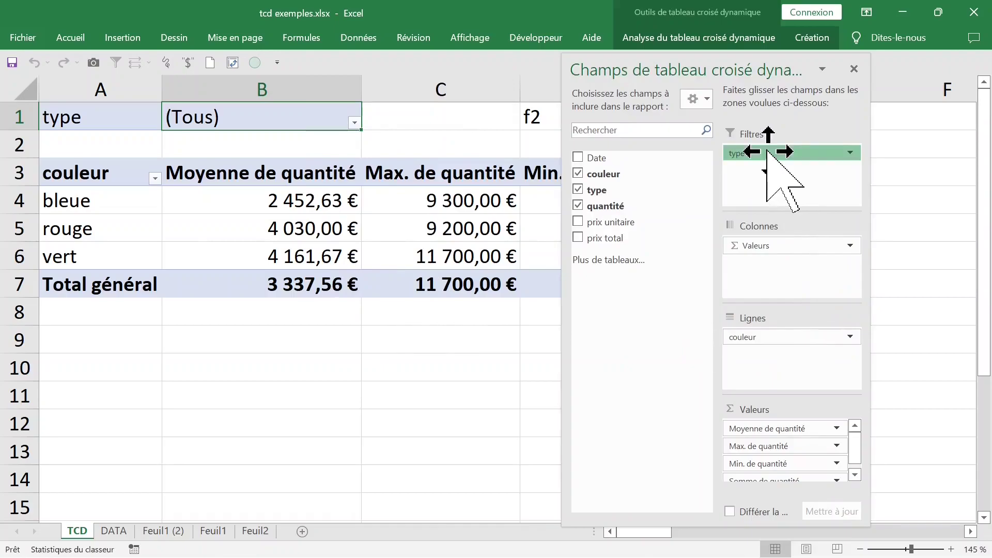
drag(779, 145, 779, 281)
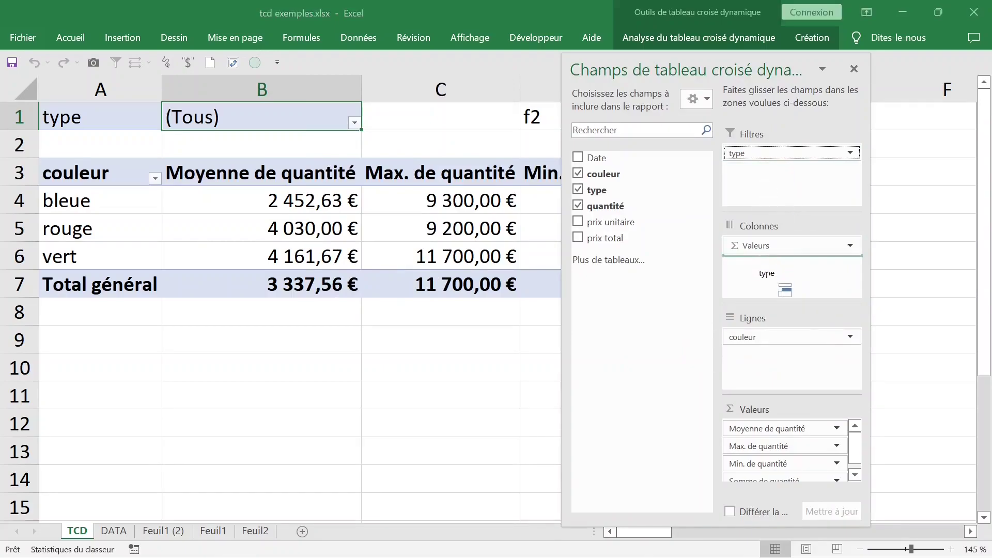
drag(777, 343, 778, 337)
click(317, 258)
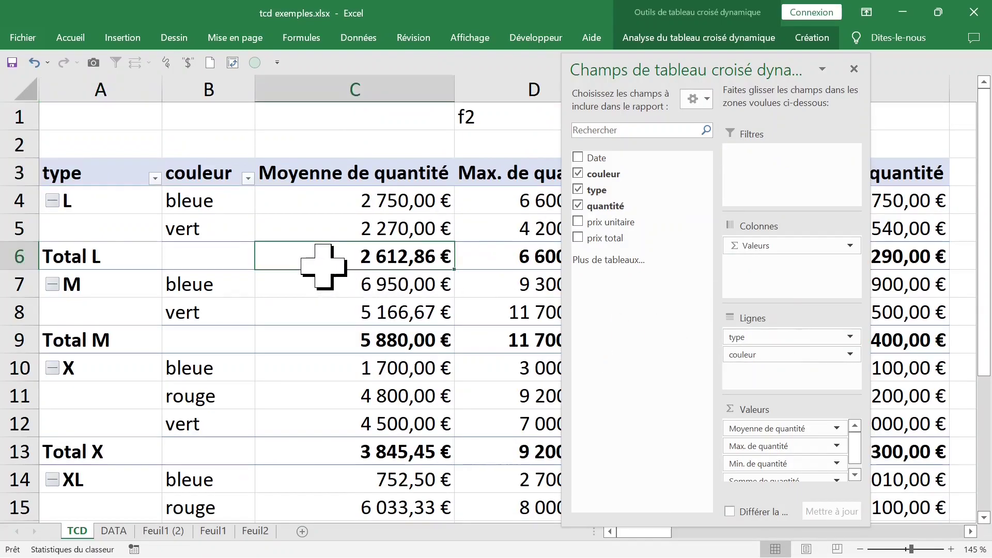
click(854, 69)
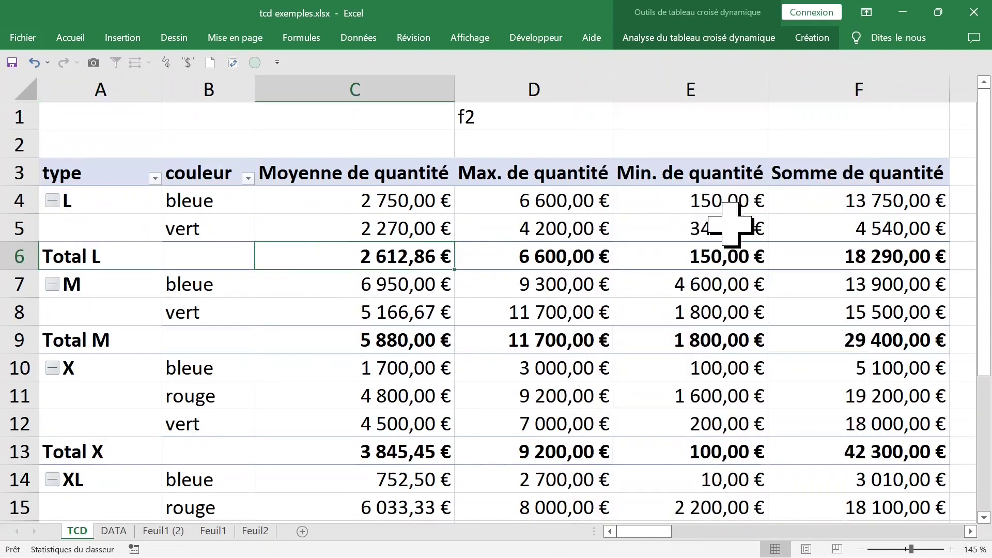
Review the pivot table grouped by type, and move the couleur row field one position left so it precedes type
scroll(707, 222, down, 5)
scroll(708, 226, up, 5)
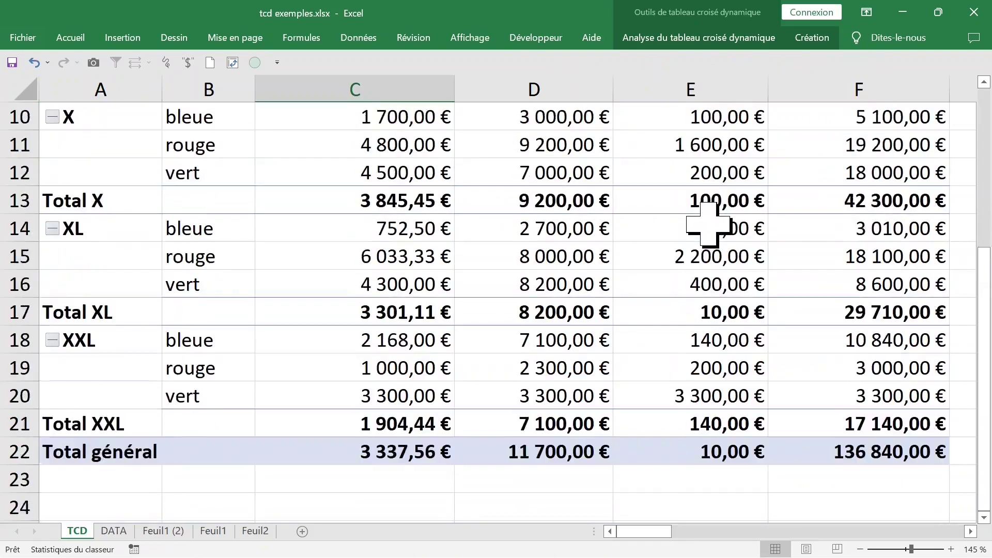
click(104, 230)
click(103, 313)
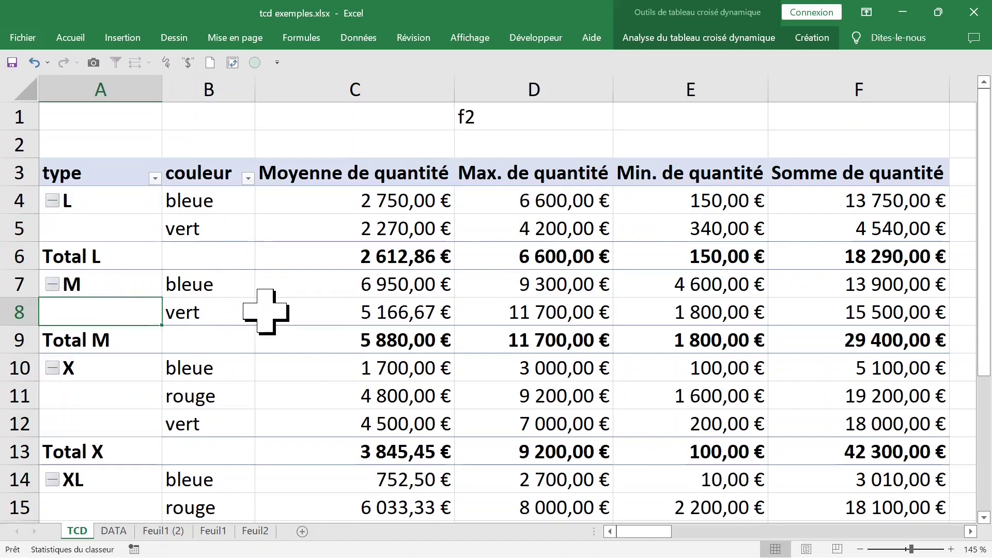
click(214, 206)
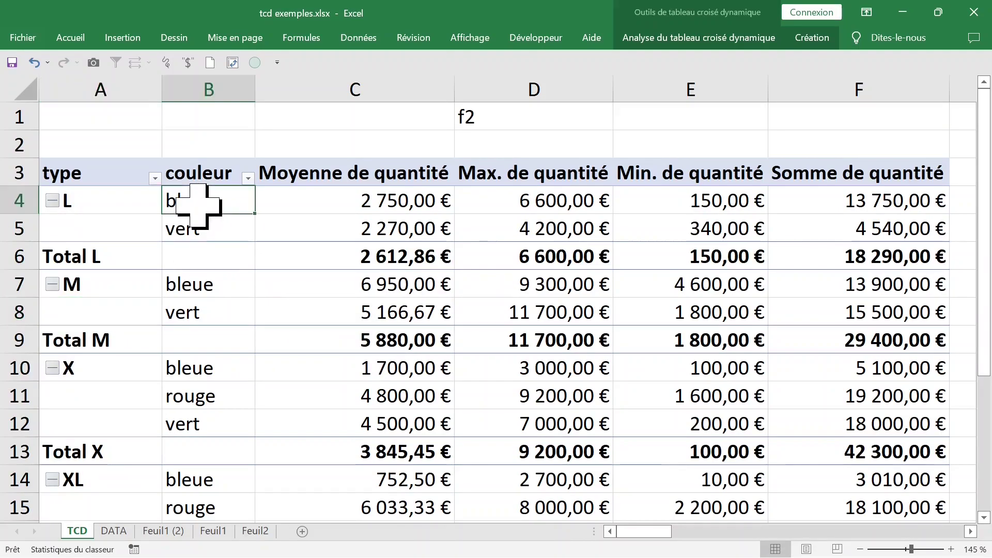
click(196, 174)
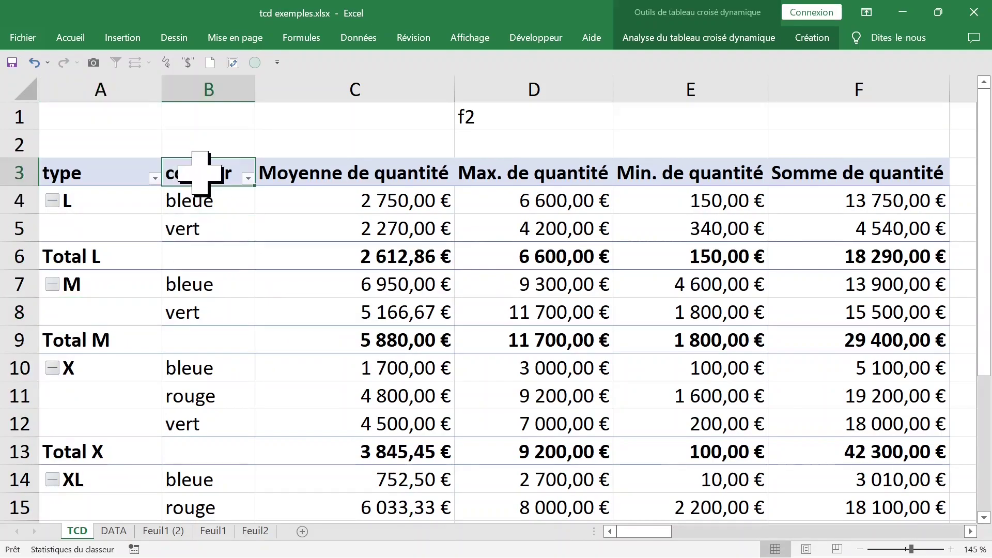
right_click(203, 175)
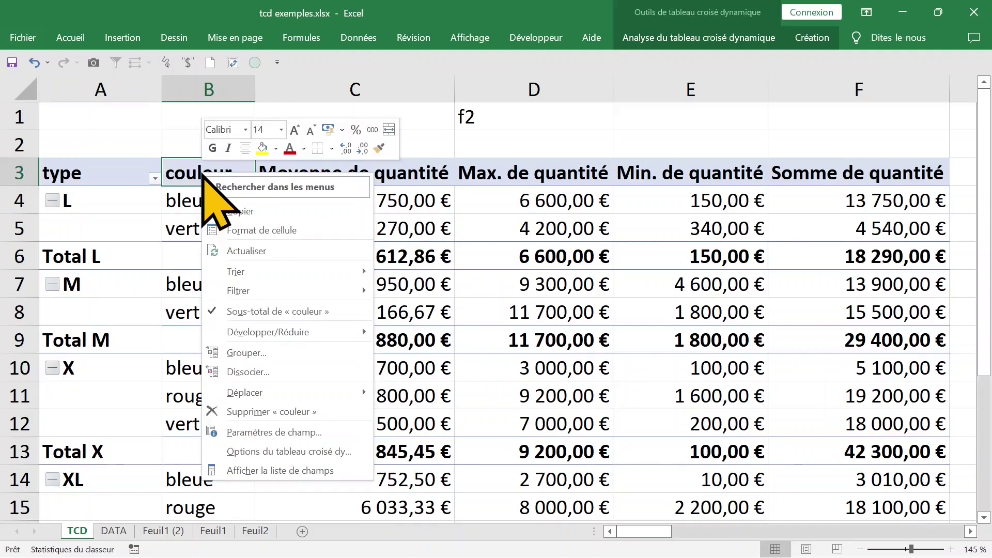
mouse_move(271, 390)
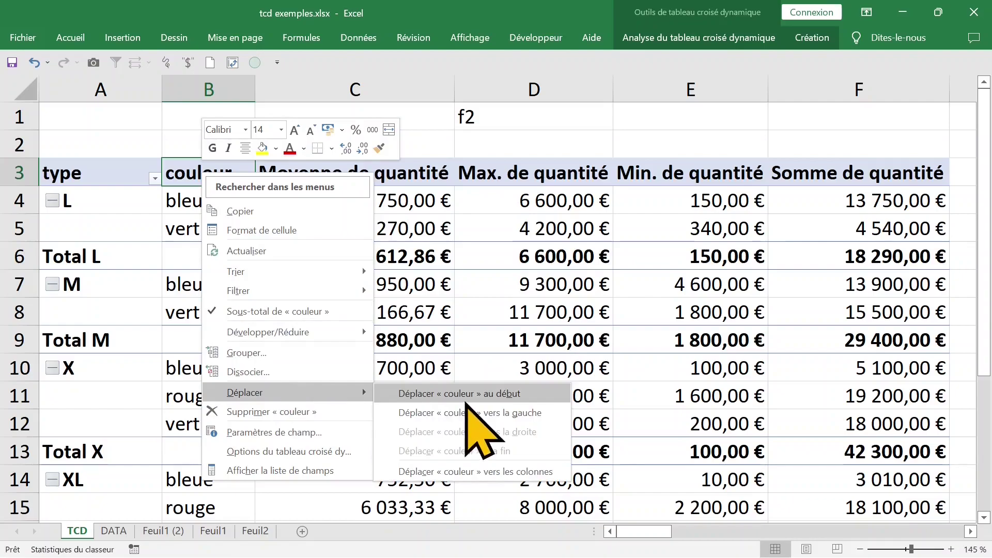
click(540, 416)
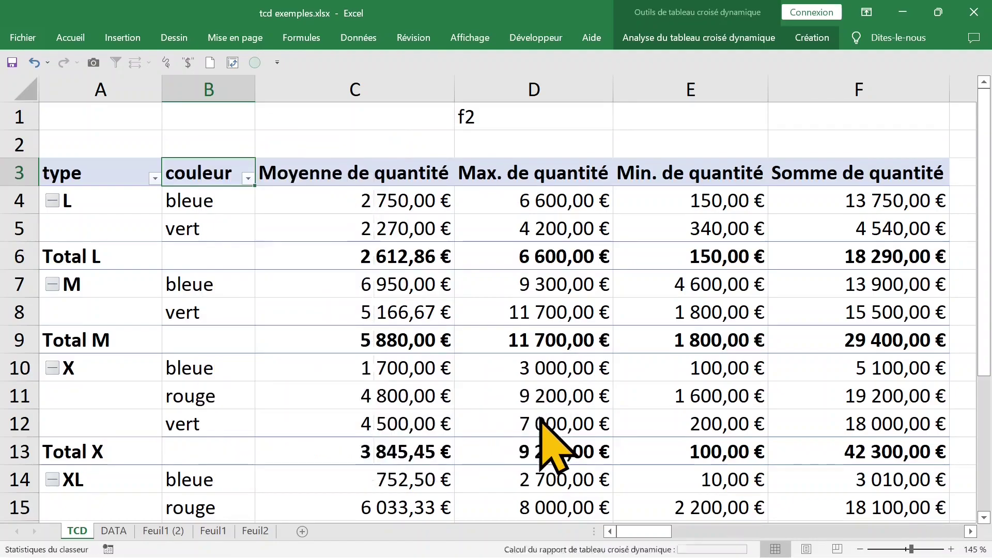
Examine the bleue, rouge and vert groups and the blank couleur label cells in the rearranged pivot table
scroll(338, 385, down, 4)
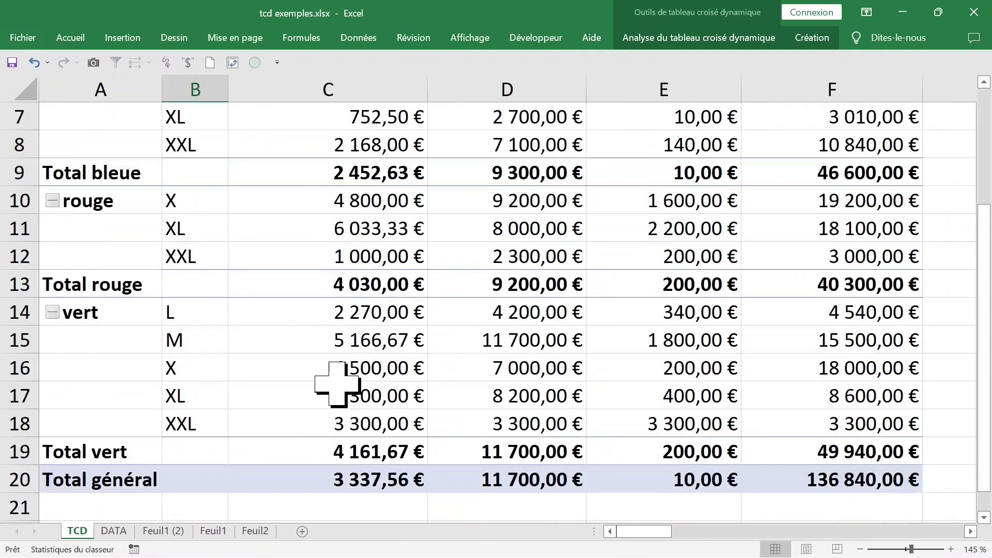
scroll(336, 382, up, 4)
mouse_move(112, 234)
mouse_down()
mouse_move(116, 317)
mouse_move(150, 339)
mouse_move(132, 354)
mouse_move(145, 420)
mouse_up()
scroll(221, 310, down, 1)
click(112, 324)
scroll(144, 343, down, 1)
scroll(307, 265, up, 2)
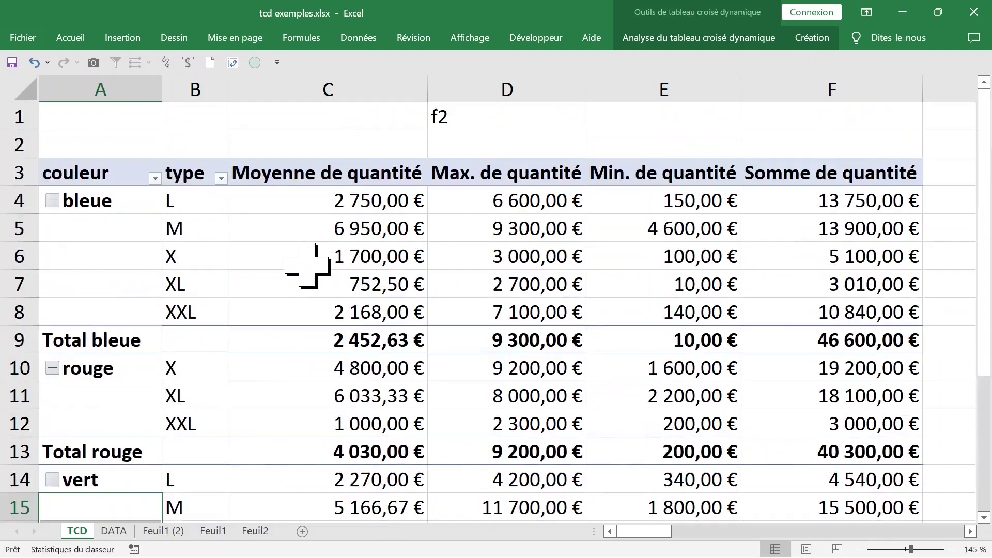
Change the pivot table's report layout to repeat all item labels, and review the couleur column
click(103, 235)
click(689, 38)
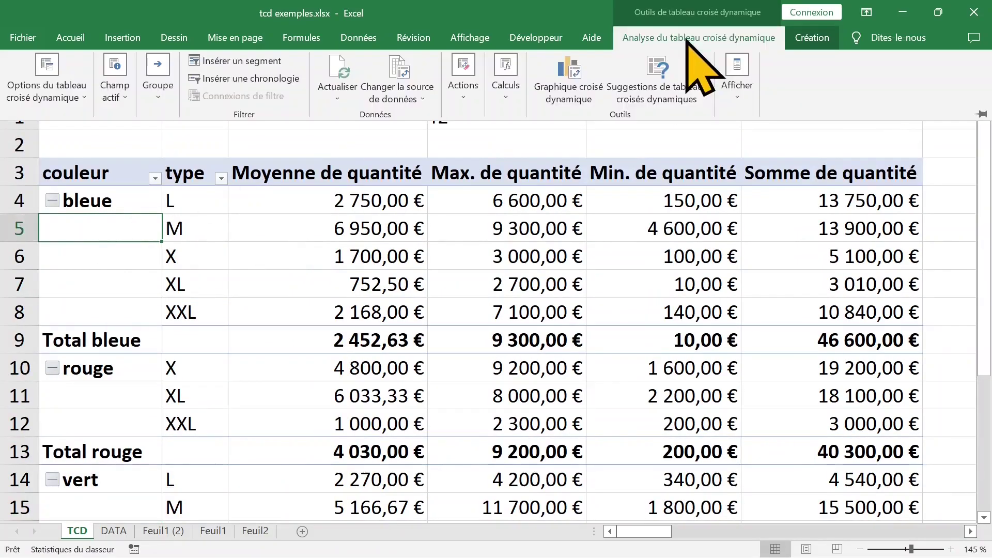
click(812, 38)
click(133, 93)
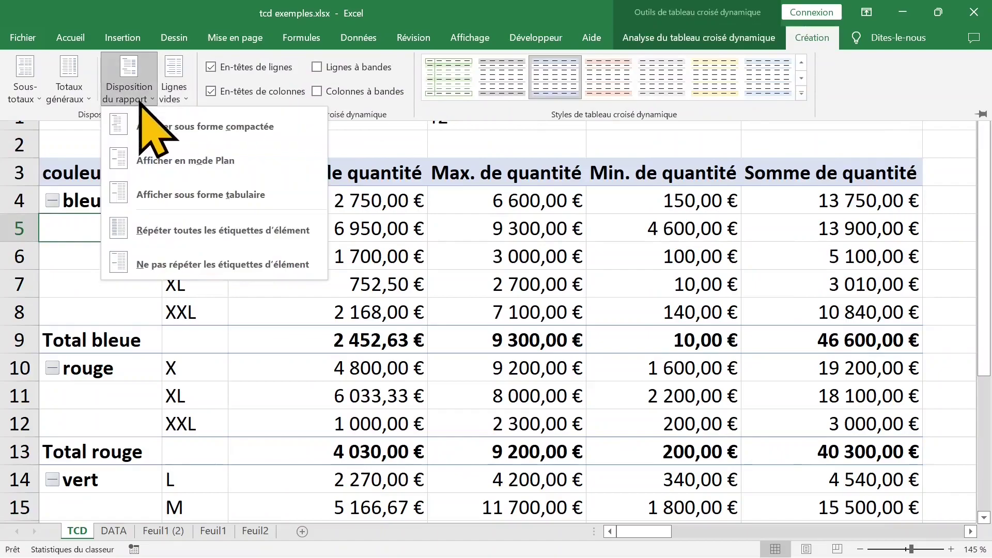
click(223, 231)
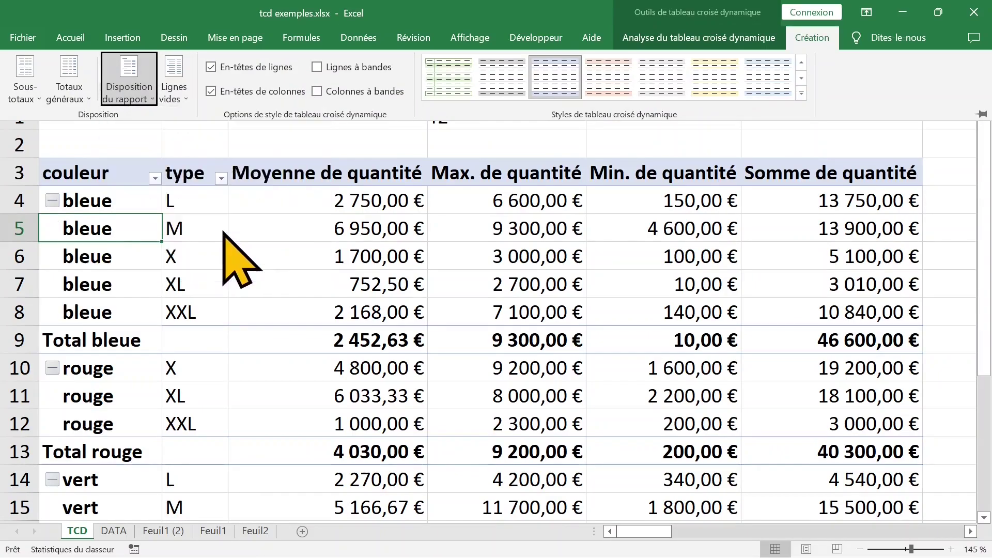
click(261, 253)
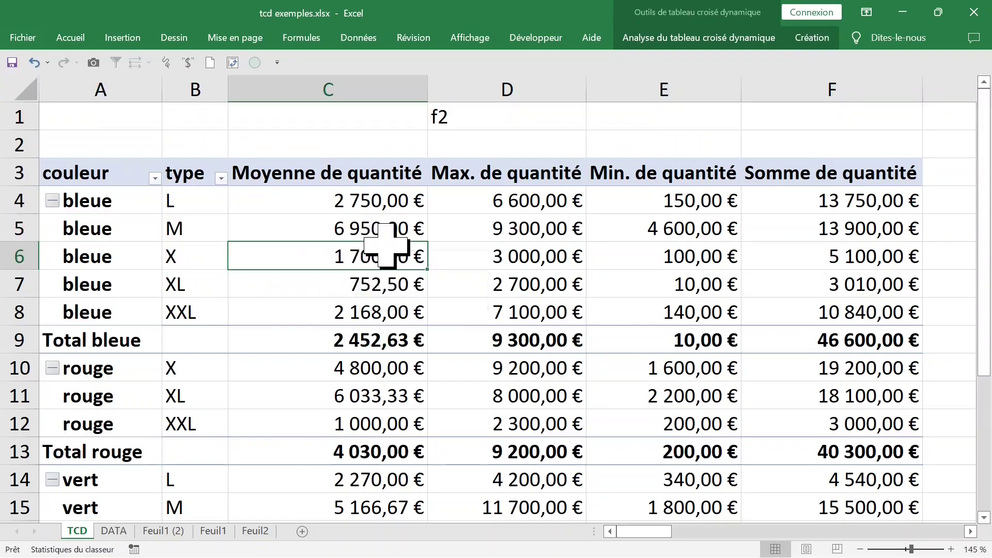
scroll(394, 237, down, 4)
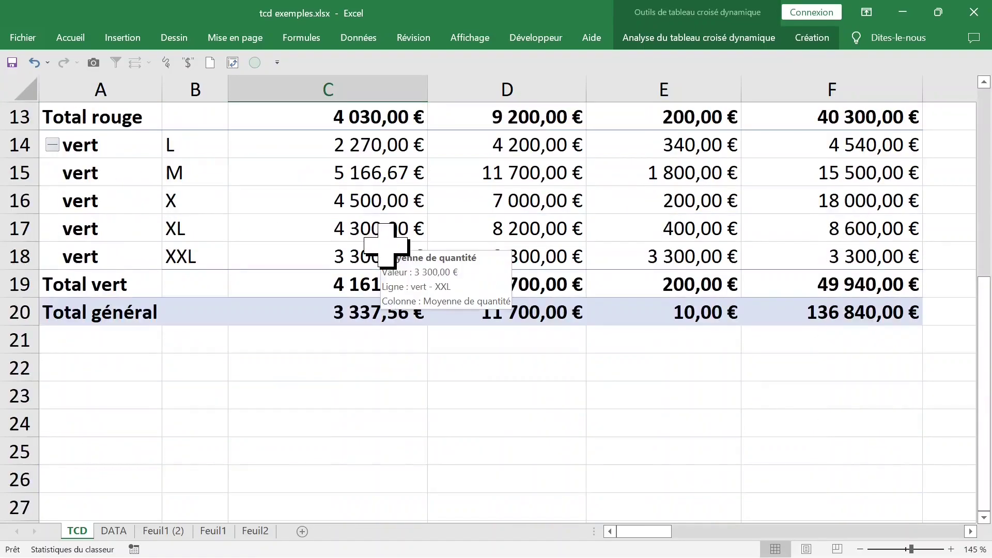
scroll(386, 245, up, 4)
mouse_move(386, 246)
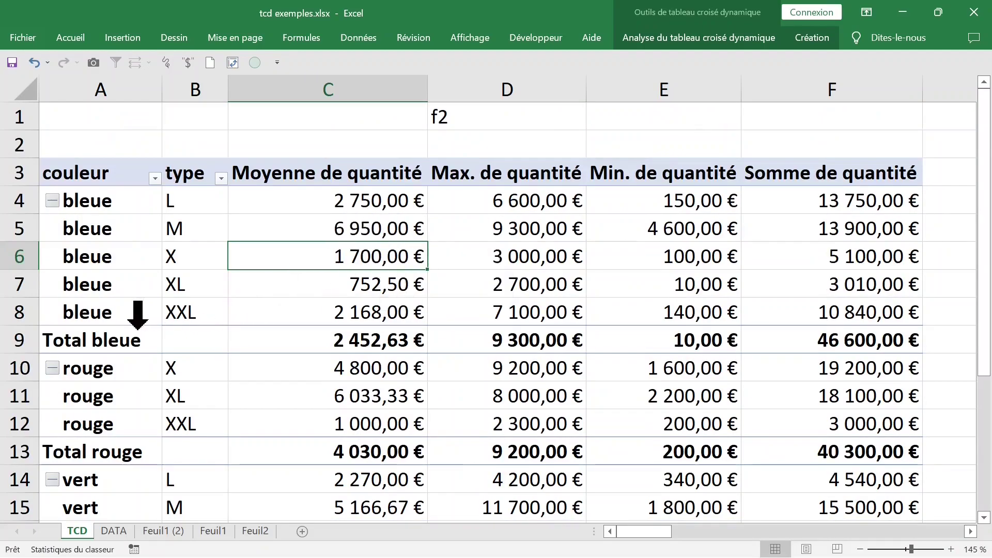
Extract the source records behind the Total bleue Somme de quantité value onto a new sheet and select their couleur entries
click(122, 336)
click(876, 339)
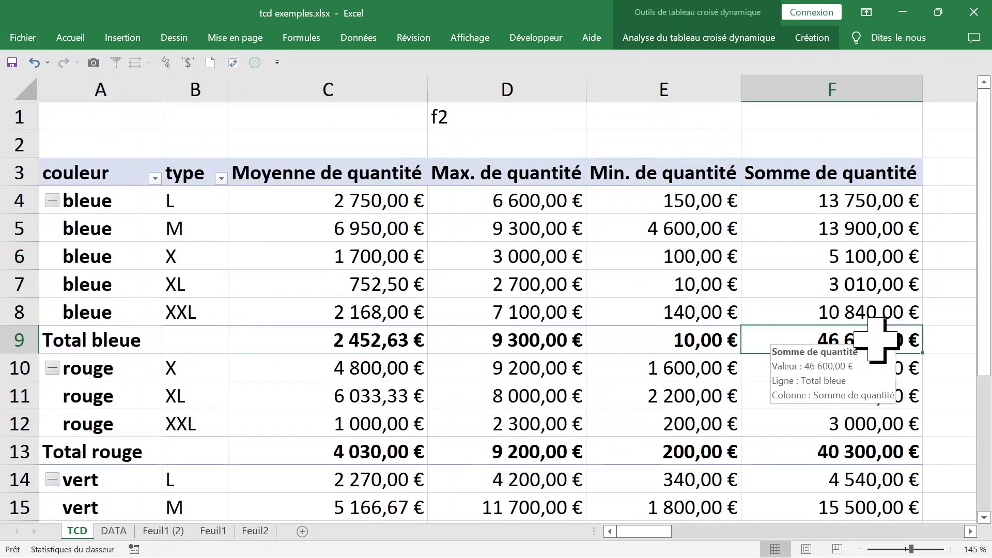
double_click(820, 344)
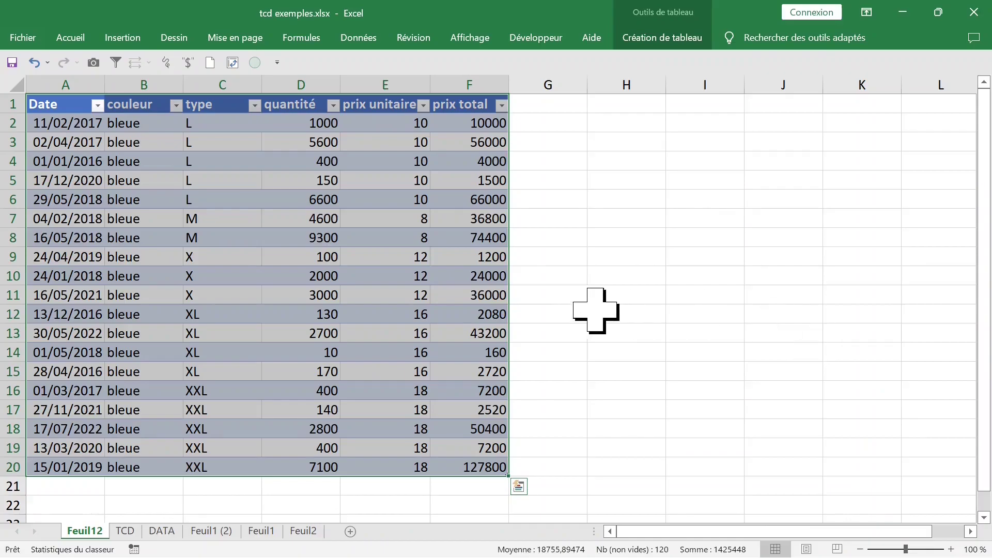
drag(137, 122, 142, 460)
Delete the new detail sheet containing the bleue records
right_click(85, 531)
click(137, 359)
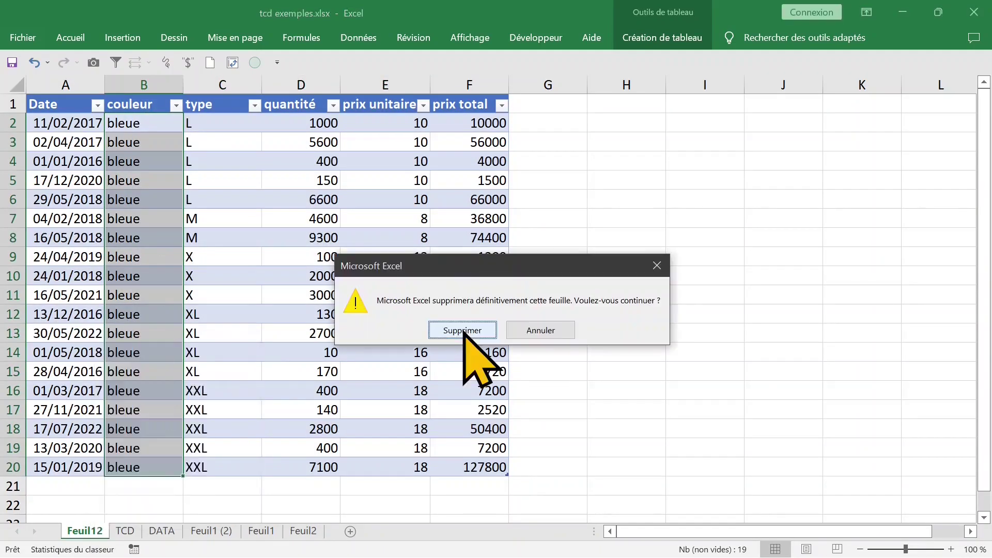
click(454, 330)
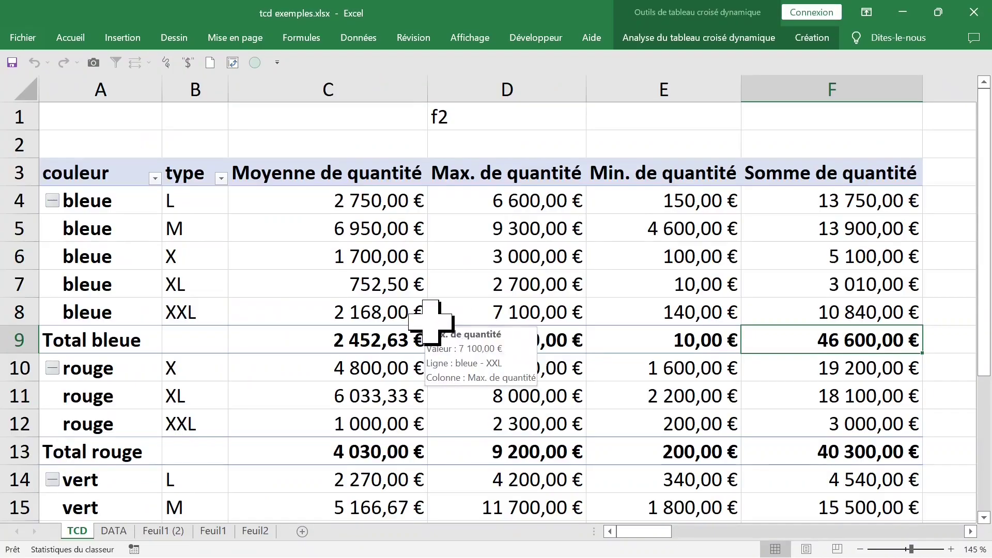
Extract the source records behind the Total vert Somme de quantité value onto a new sheet and select their couleur entries
scroll(431, 323, down, 3)
click(172, 343)
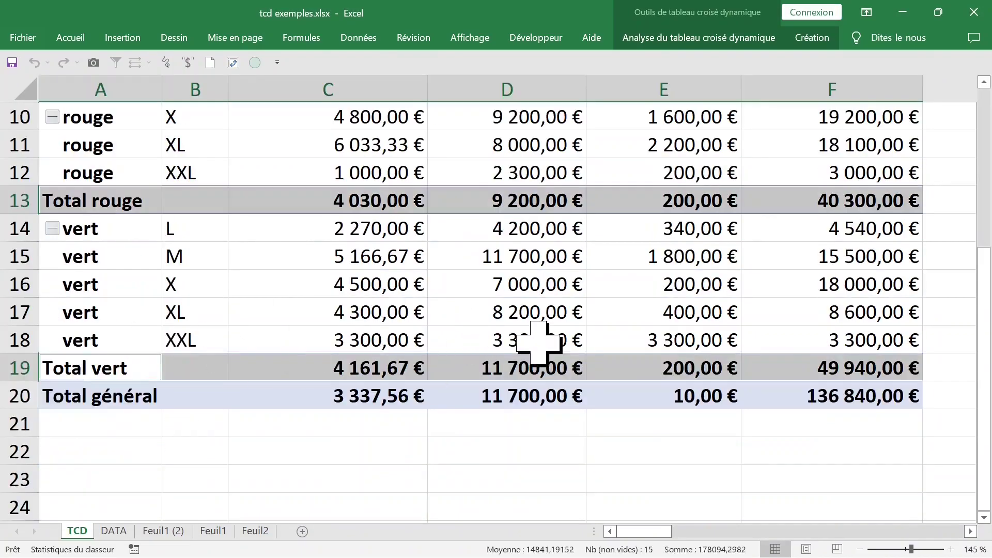
click(853, 366)
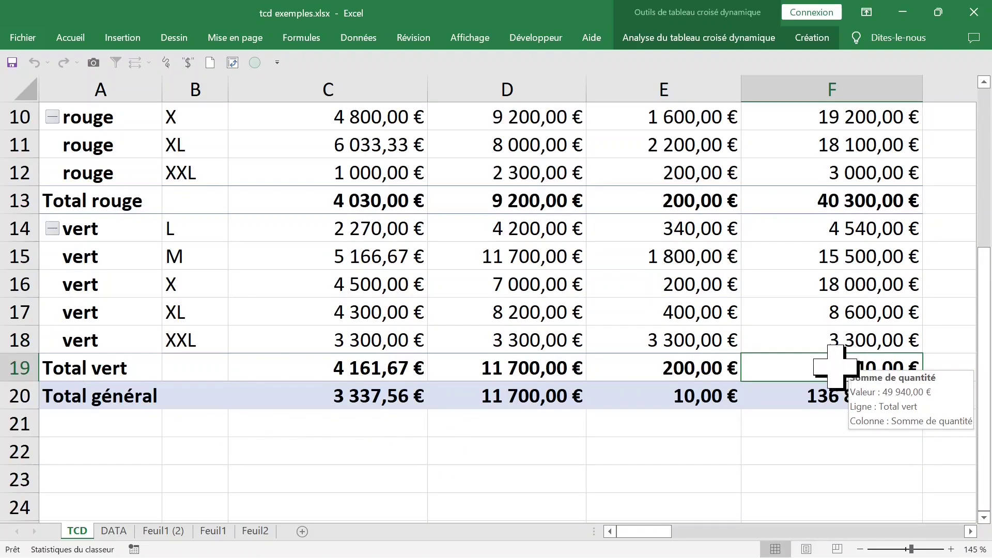
scroll(646, 381, down, 2)
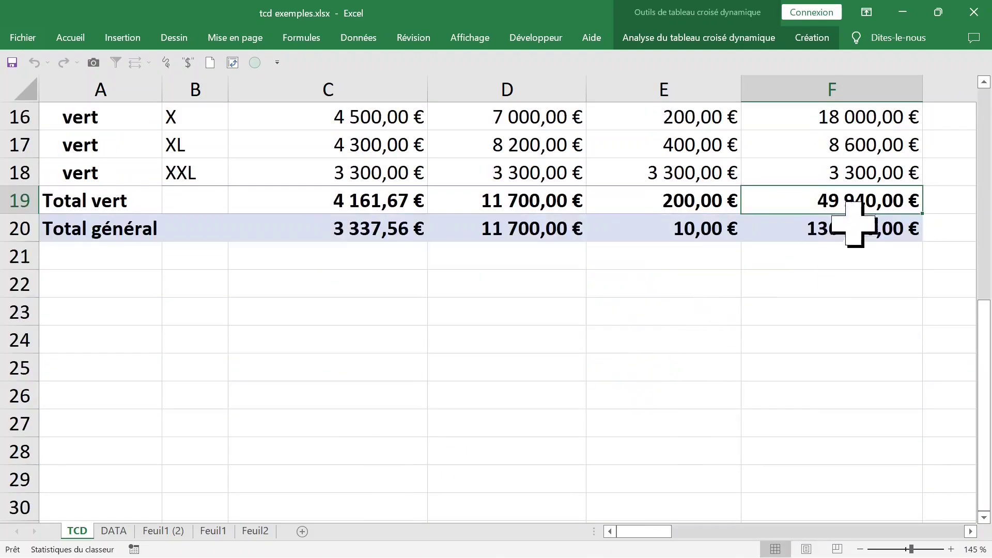
double_click(793, 199)
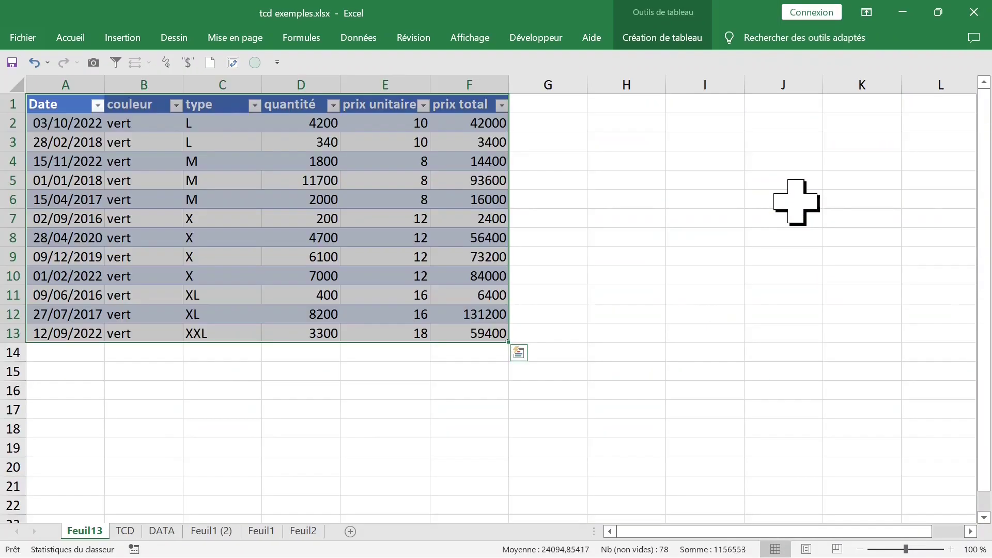
drag(148, 129, 150, 333)
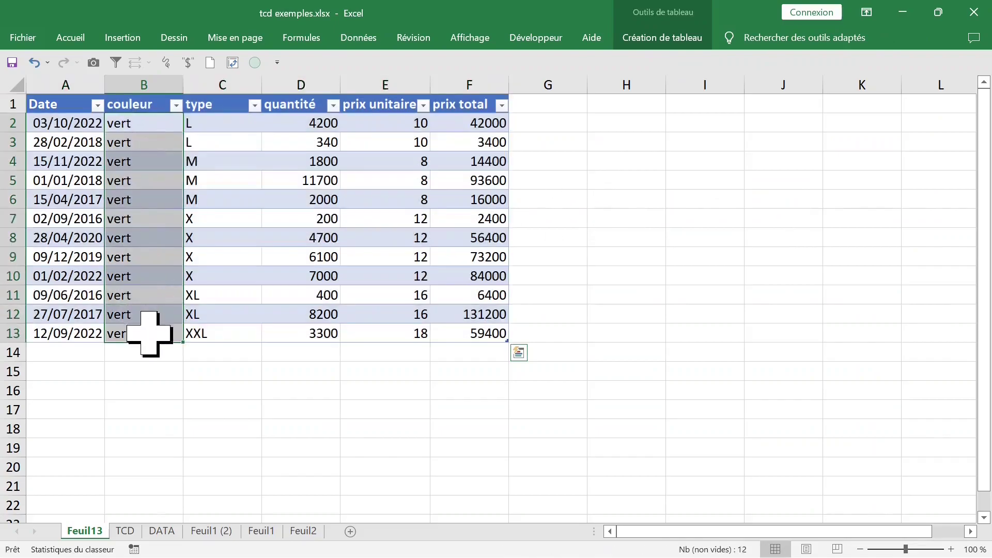
Delete the new detail sheet containing the vert records and return to the beginning of the TCD pivot table
right_click(88, 532)
click(153, 361)
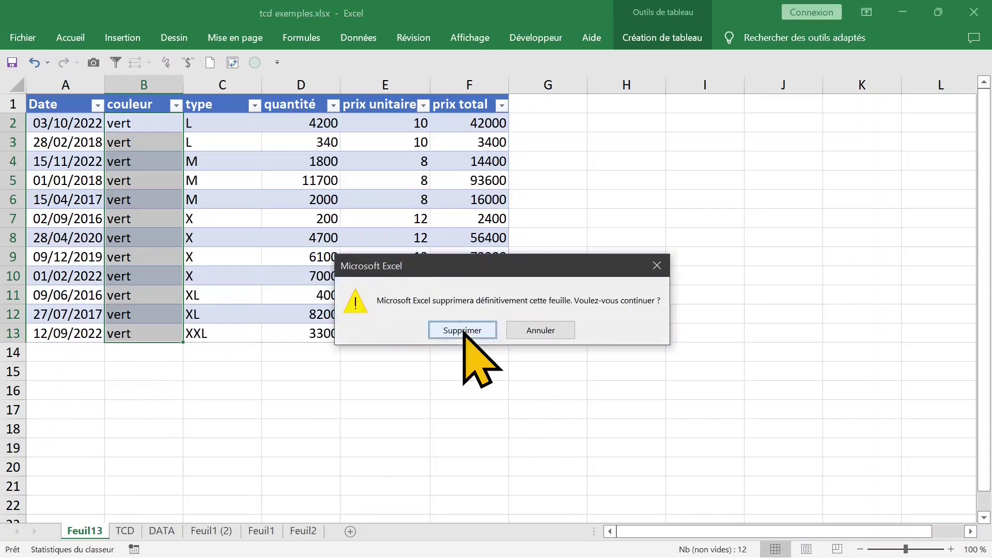
click(463, 331)
scroll(463, 331, up, 5)
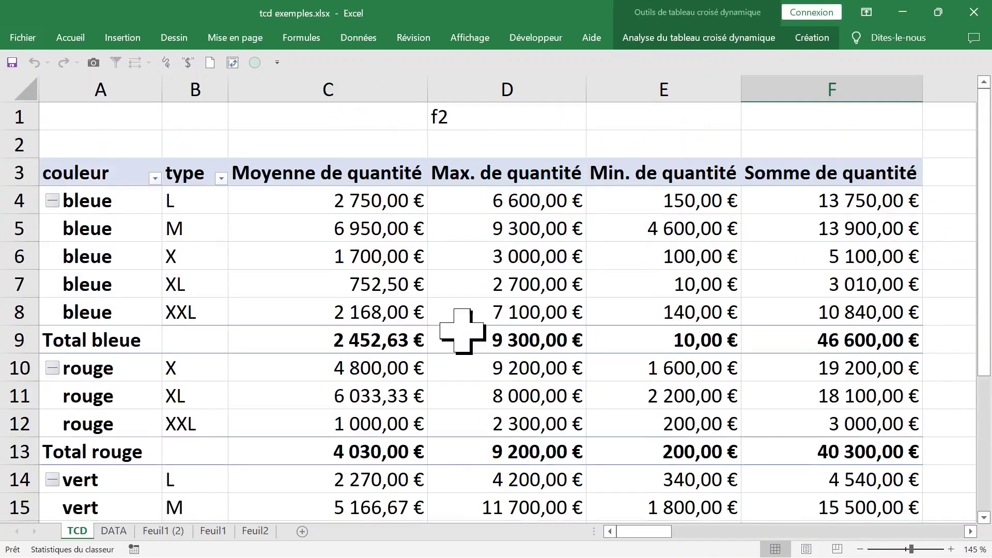